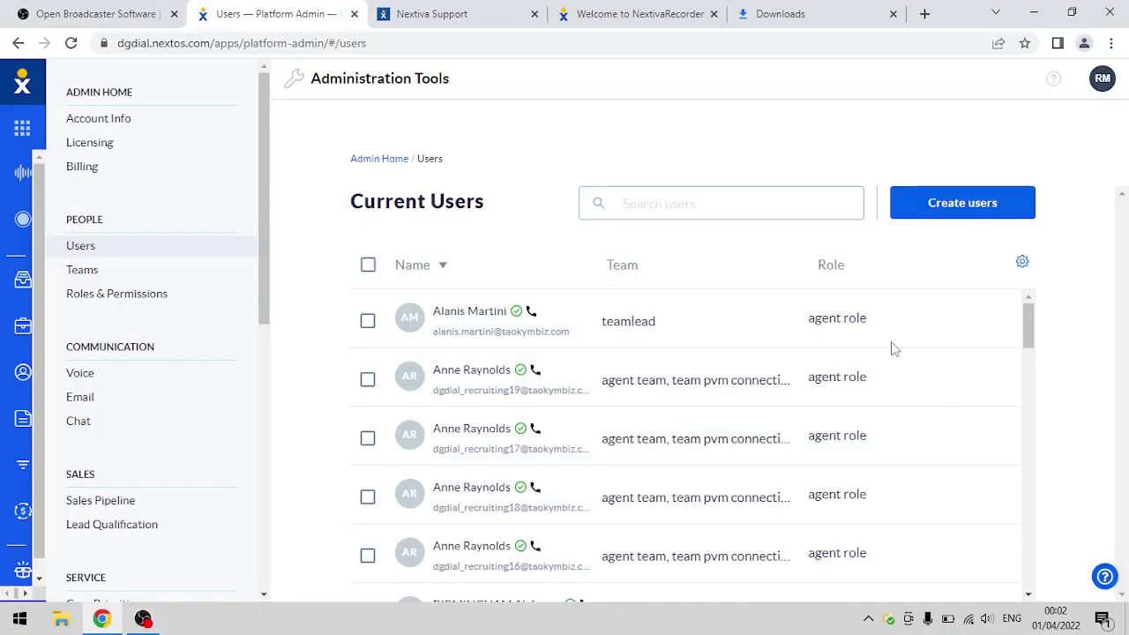
- Switch Chrome to the Nextiva Support tab and close the Open Broadcaster Software tab
click(470, 16)
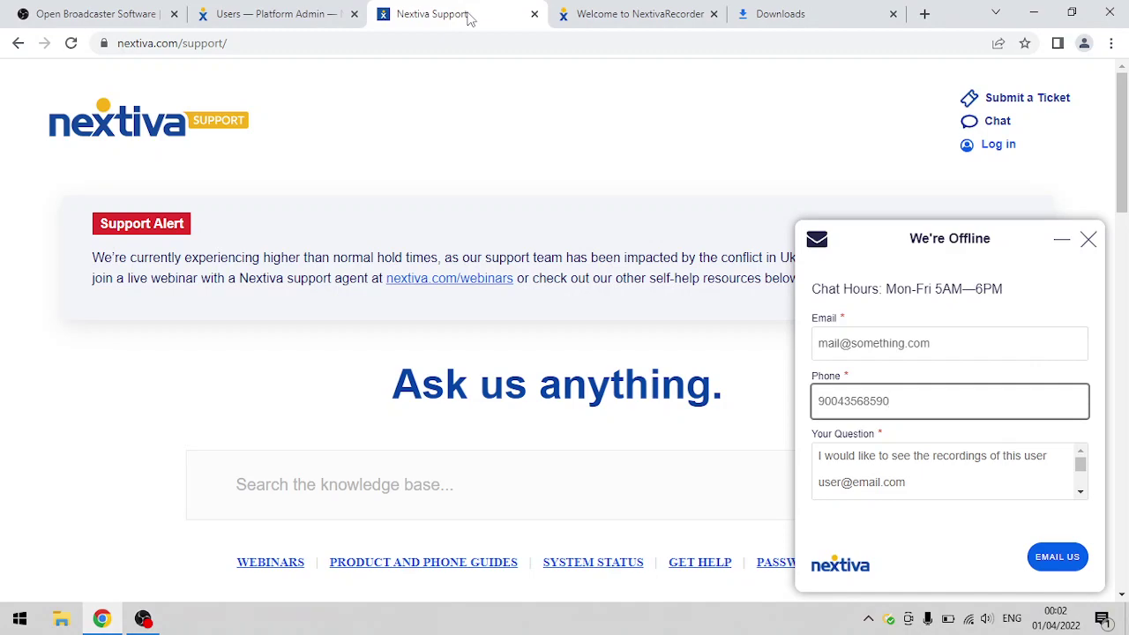
click(174, 13)
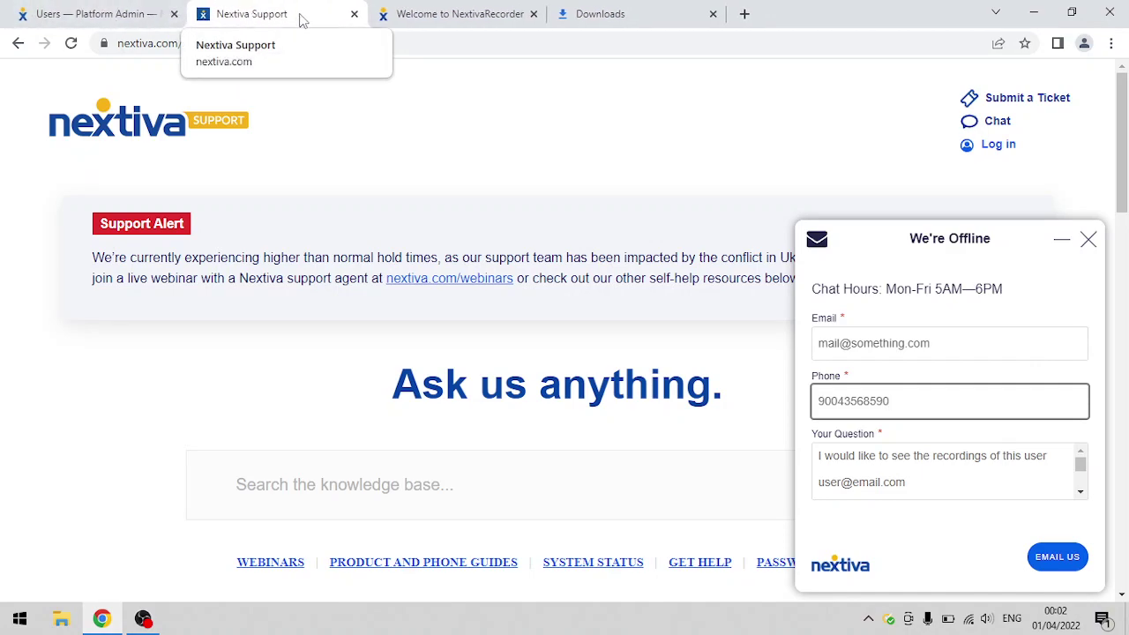
click(430, 129)
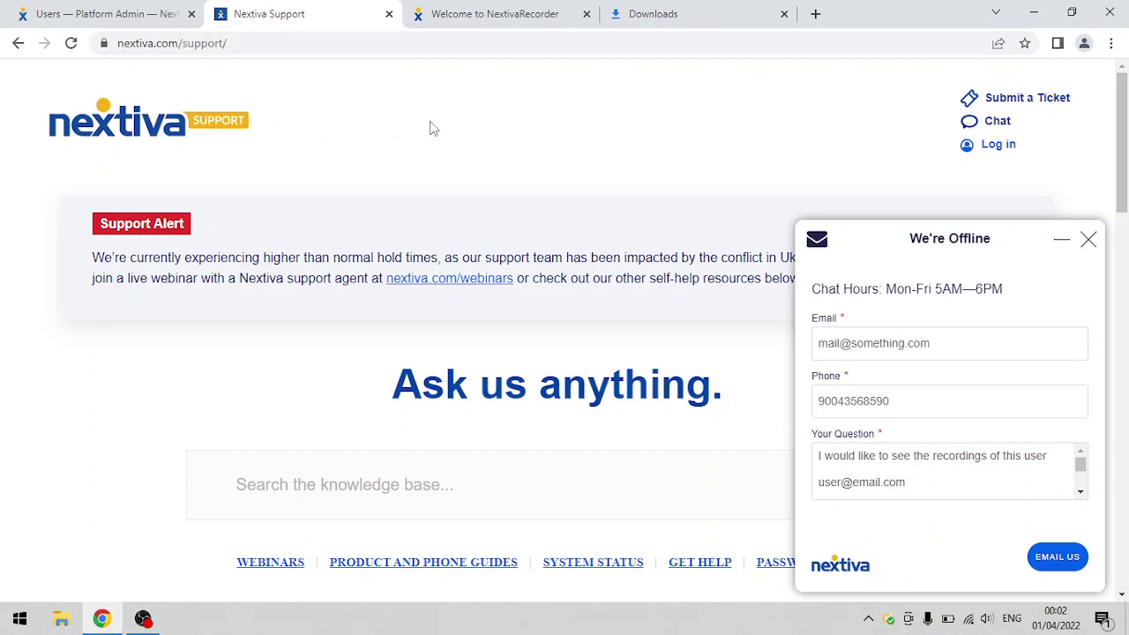
- Launch Notepad from the Run prompt and move its window toward the screen centre
key(super+r)
text(notepad)
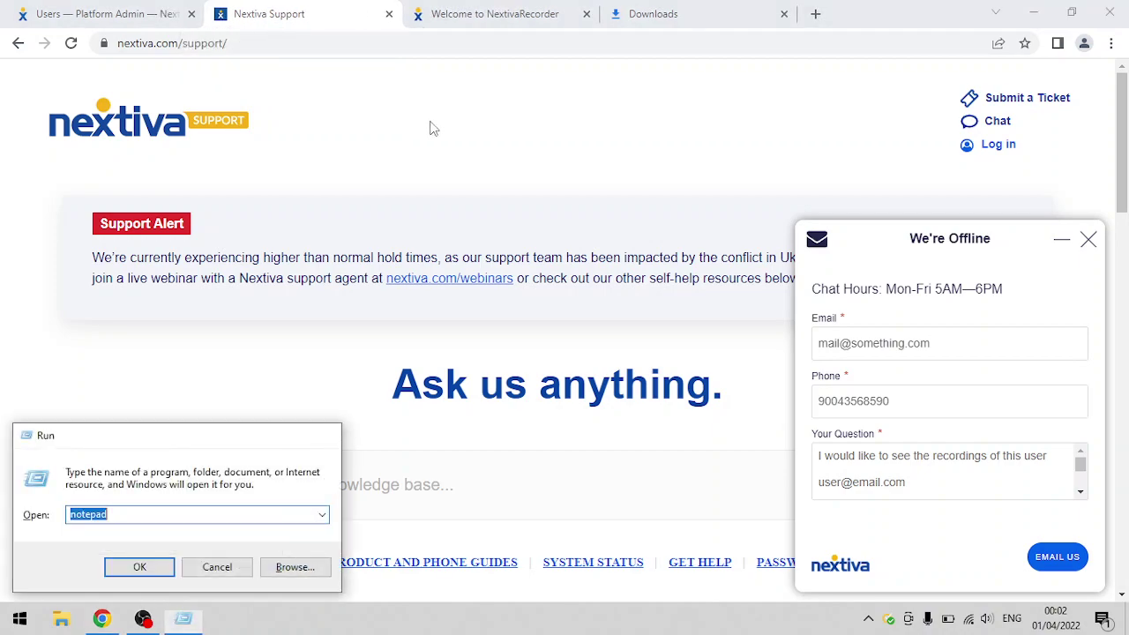
key(Return)
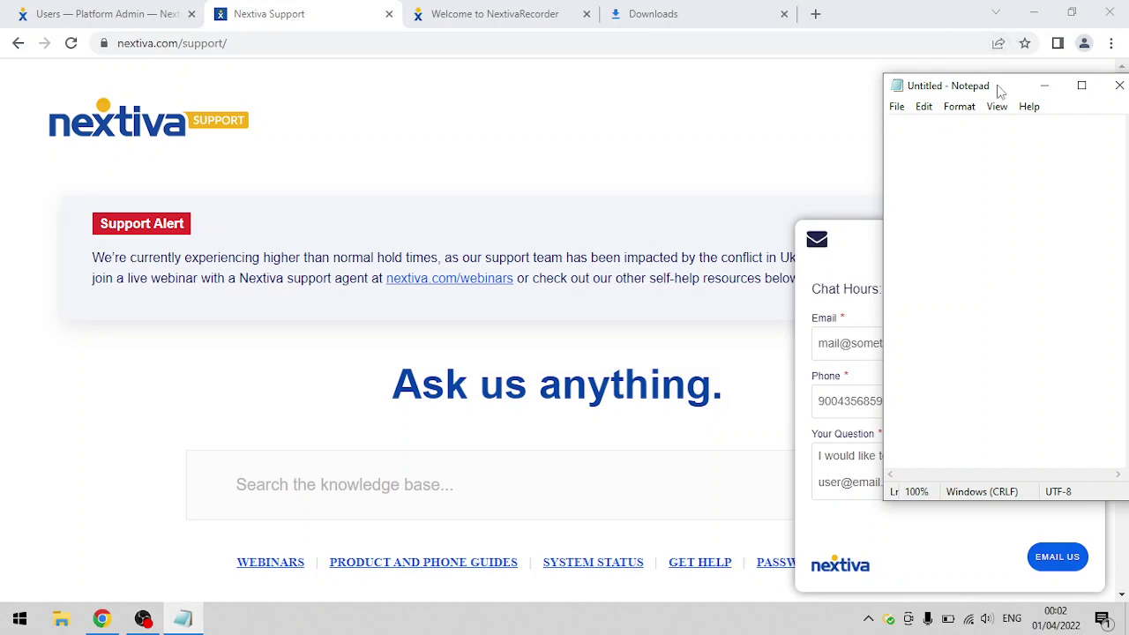
drag(997, 86, 594, 92)
- Set the Notepad font size to 18
click(594, 114)
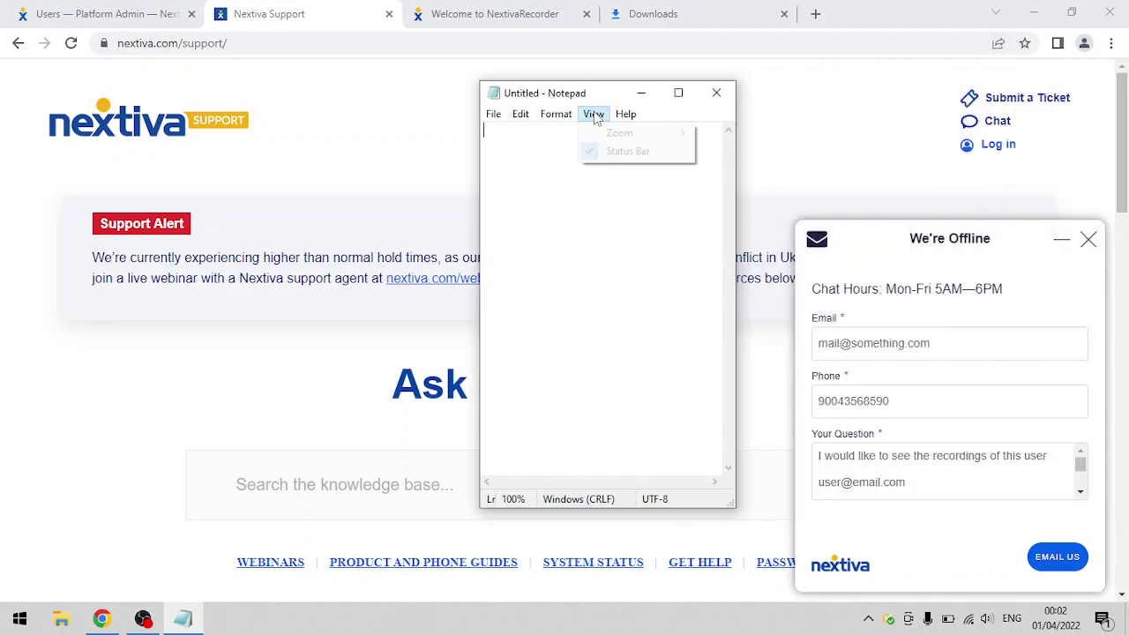
click(563, 115)
click(560, 115)
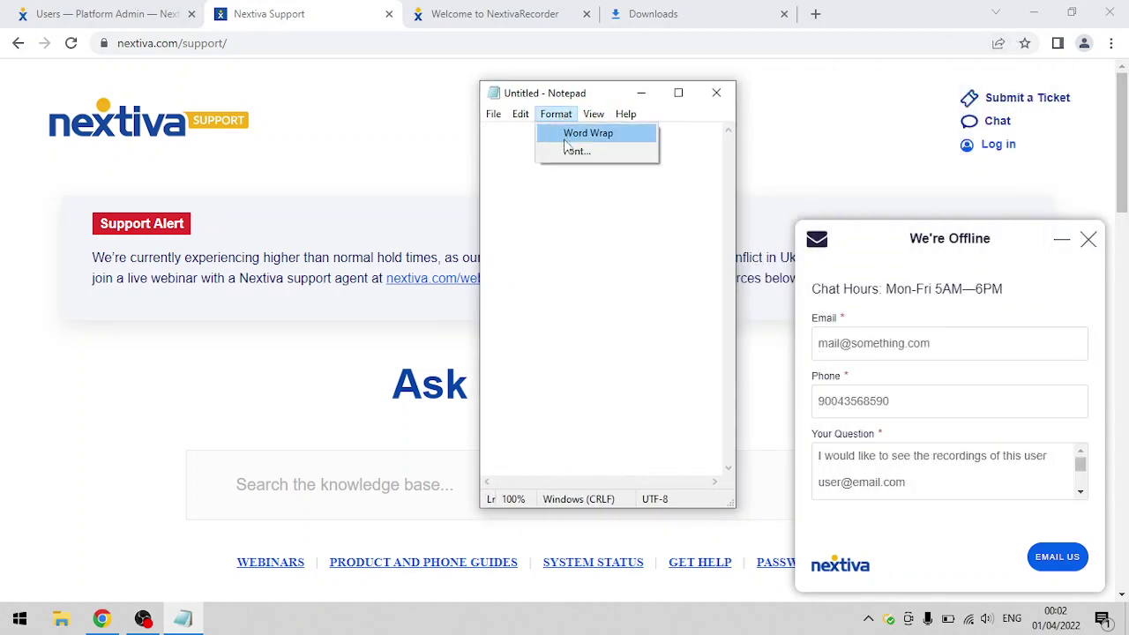
click(563, 151)
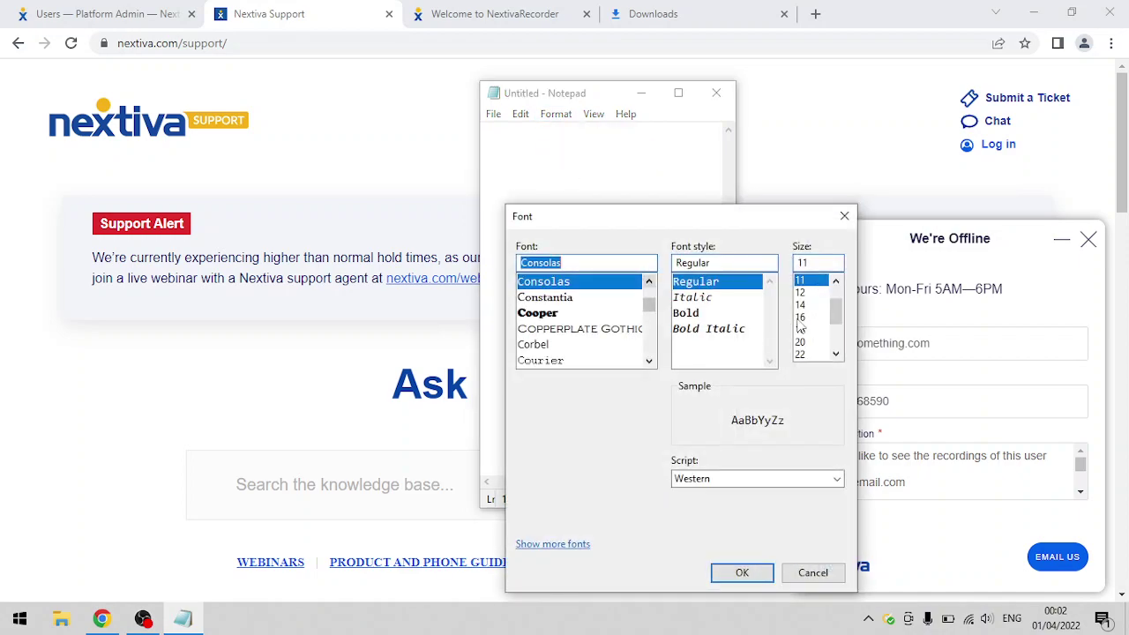
click(803, 330)
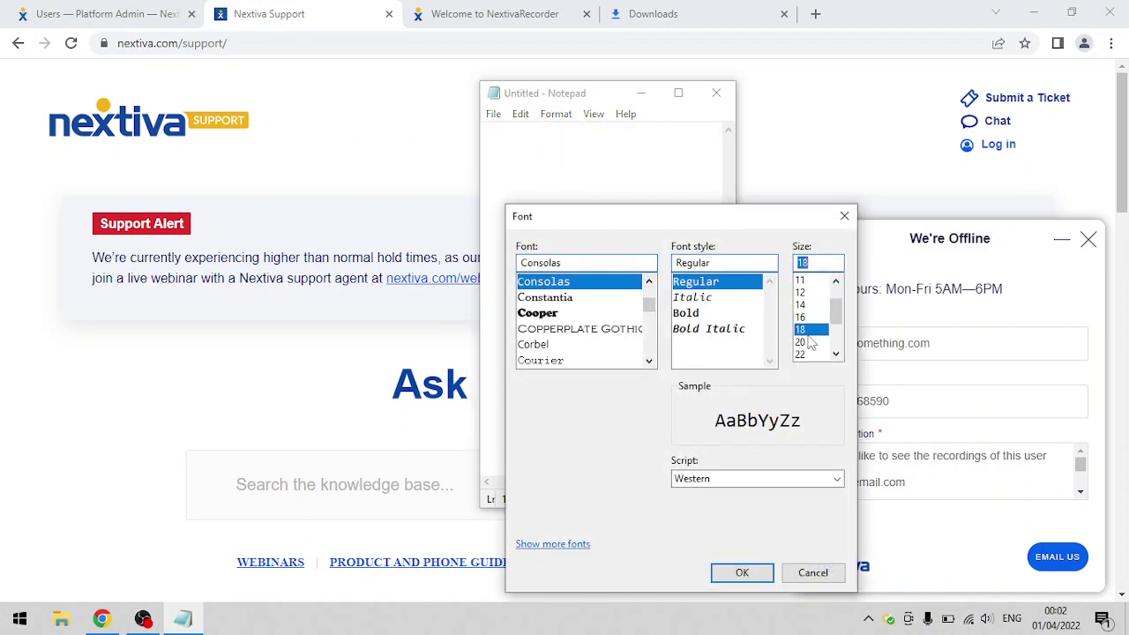
click(741, 573)
- Maximize Notepad and type the items 'nextos professional: additional user' and 'nextos recording'
click(681, 95)
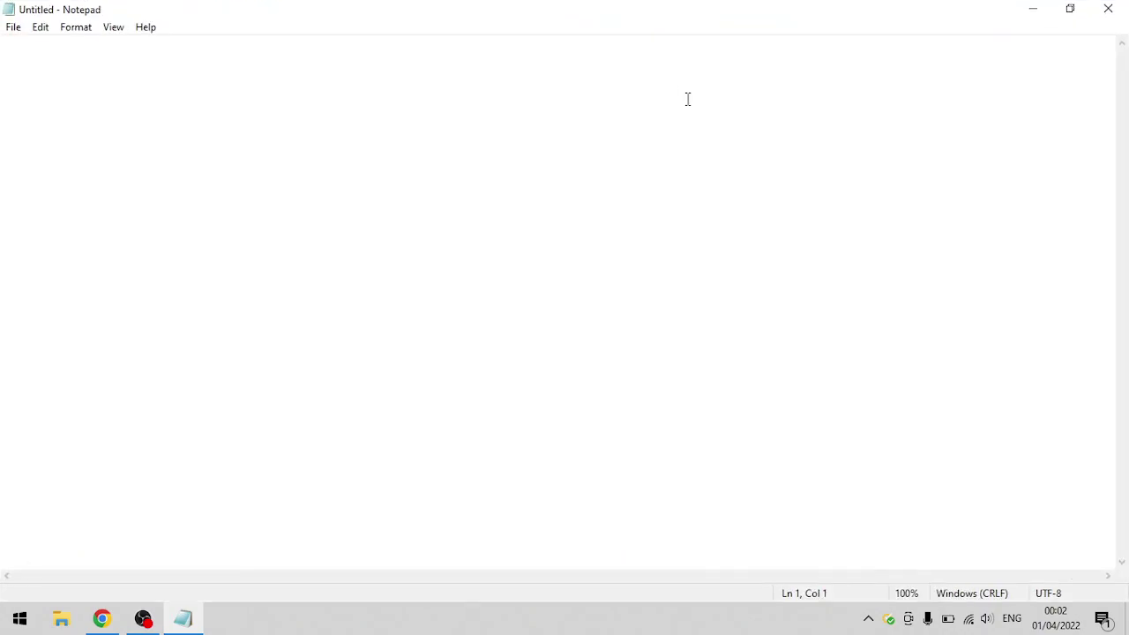
text(nex)
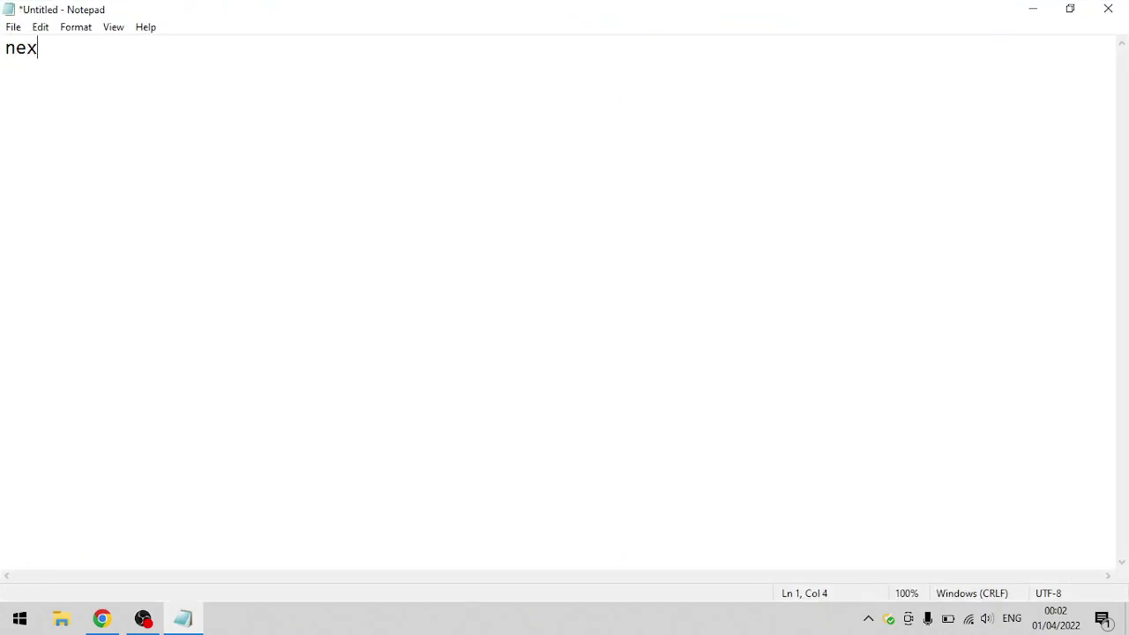
text(tos profe)
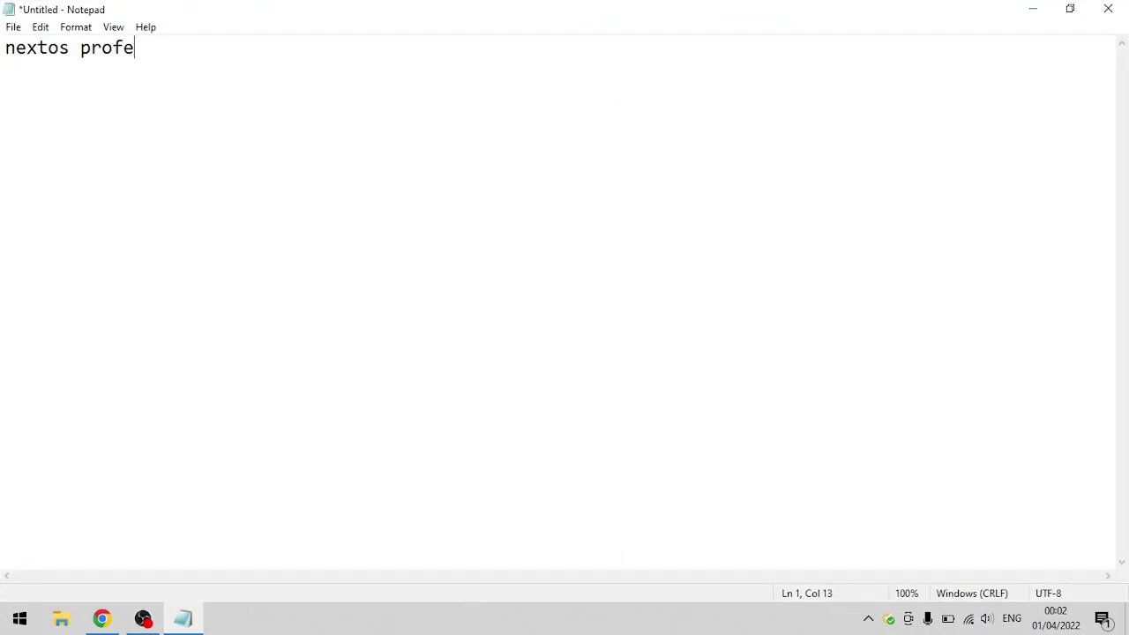
text(ssional: add)
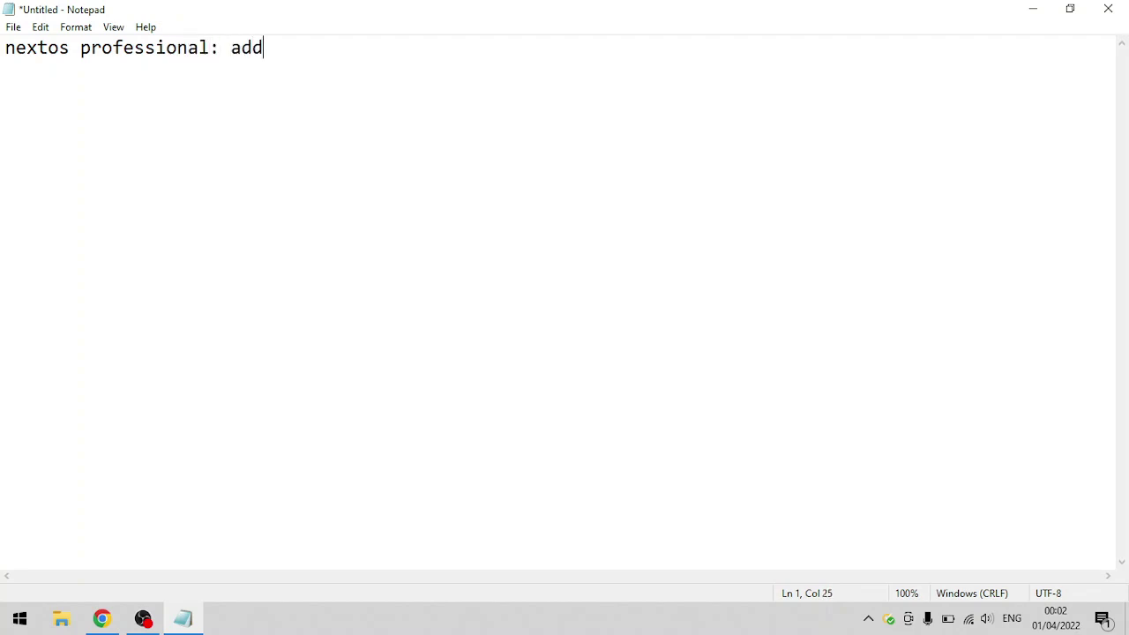
text(itional use)
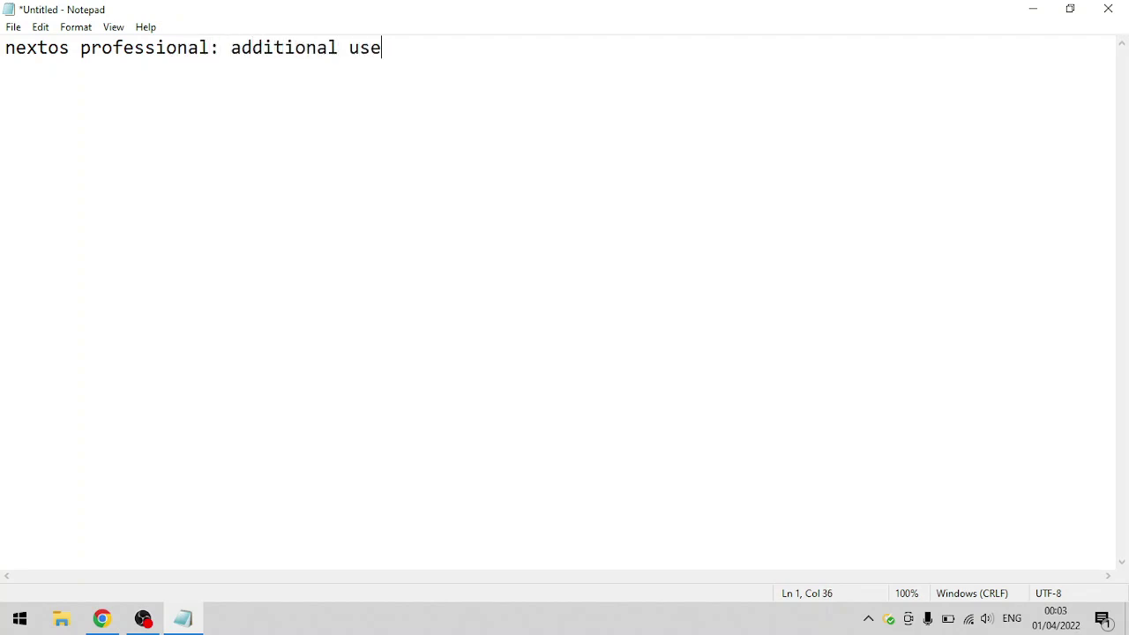
text(r)
key(Return)
text(reco)
key(BackSpace)
key(BackSpace)
key(BackSpace)
key(BackSpace)
text(nextos )
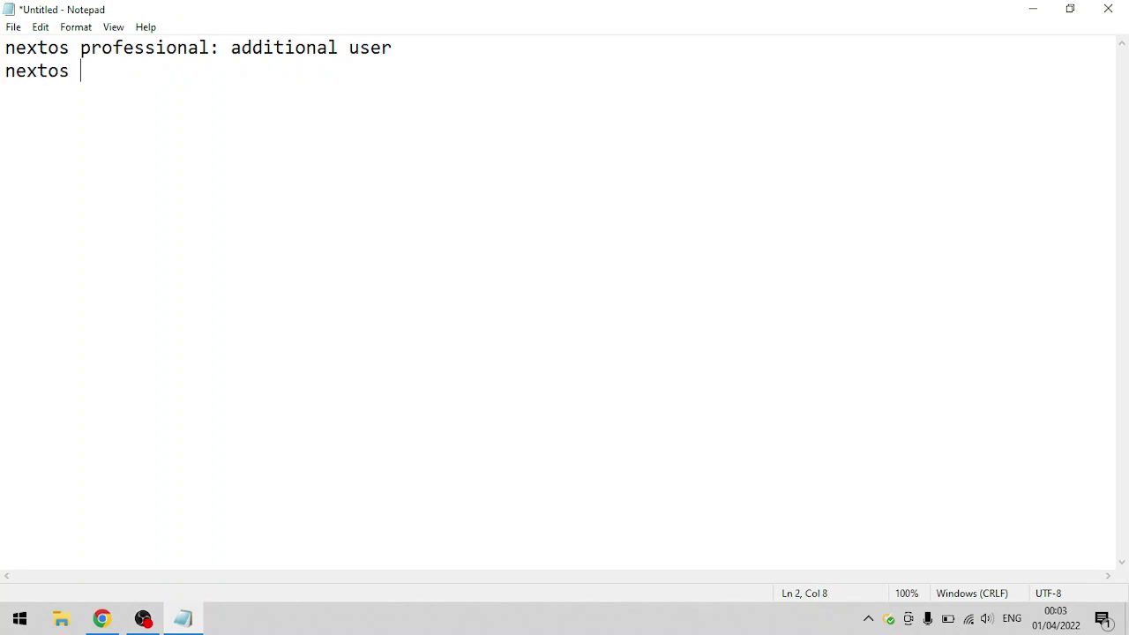
text(recording)
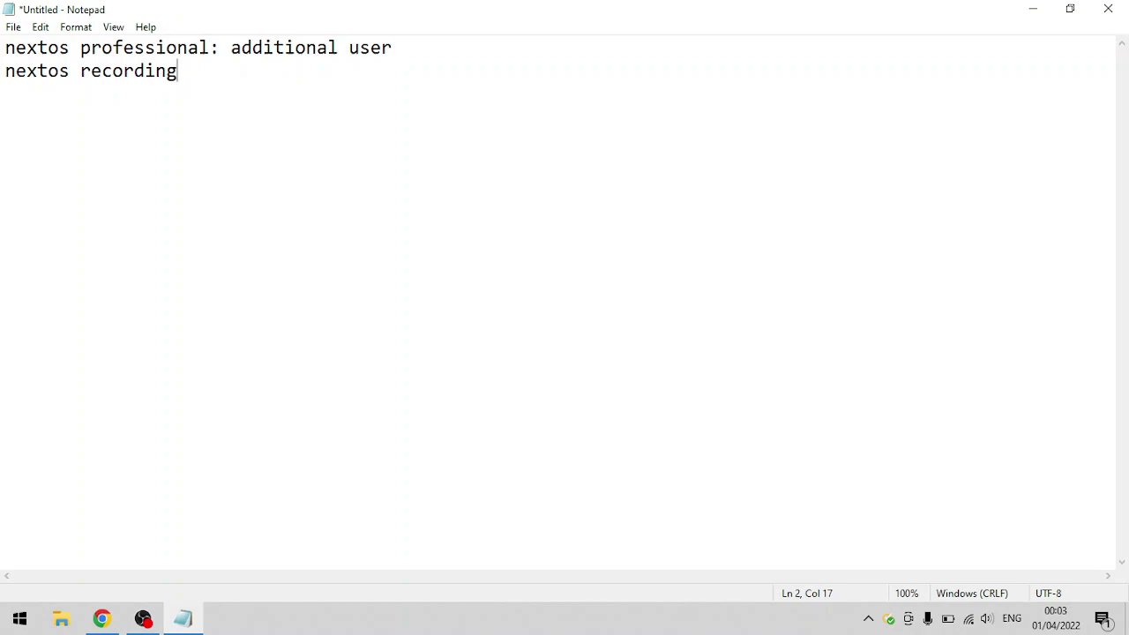
key(Return)
key(Return)
key(Return)
key(Return)
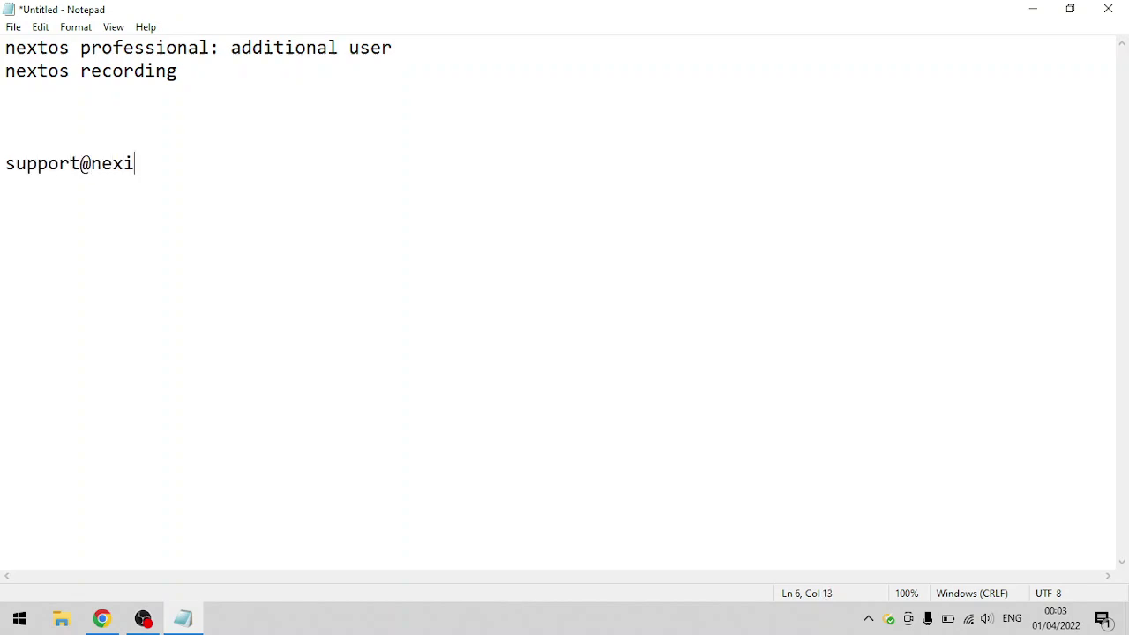
- Add the Nextiva support and sales-manager e-mail addresses on separate lines
key(Return)
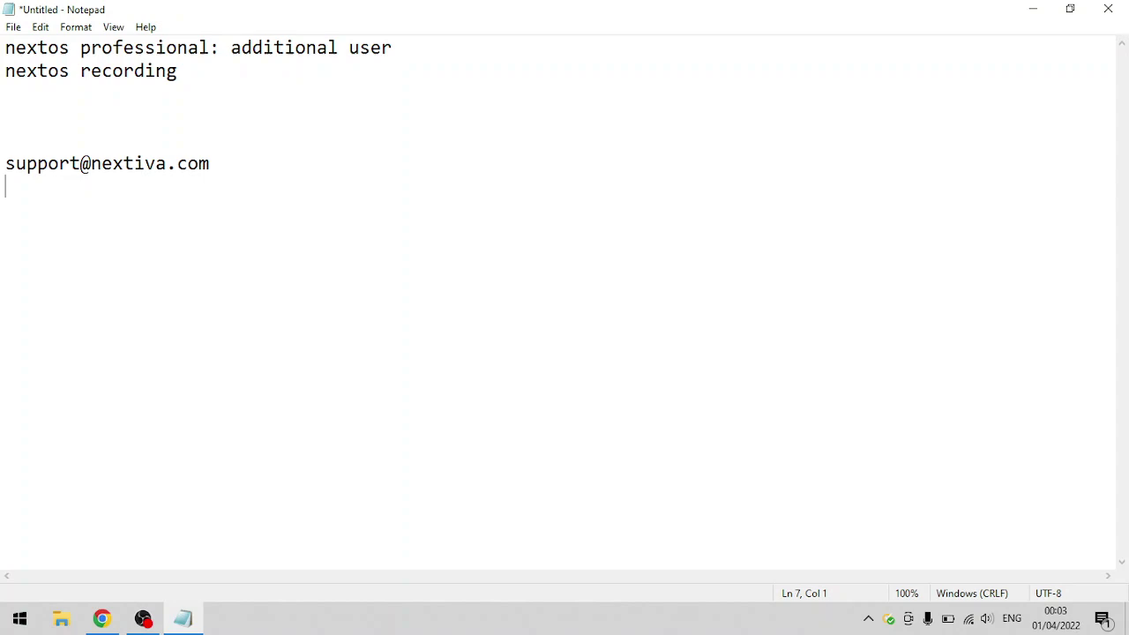
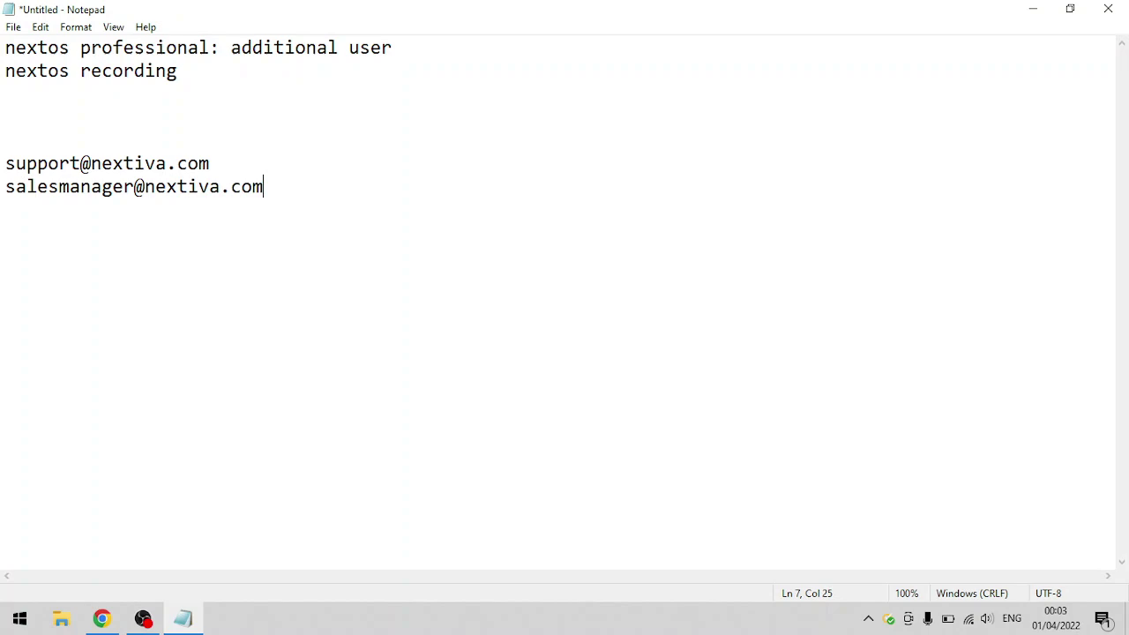
key(Return)
key(Return)
key(Return)
- Write a greeting requesting an additional user license
text(hi)
key(Return)
text(iw)
key(BackSpace)
text(would like to )
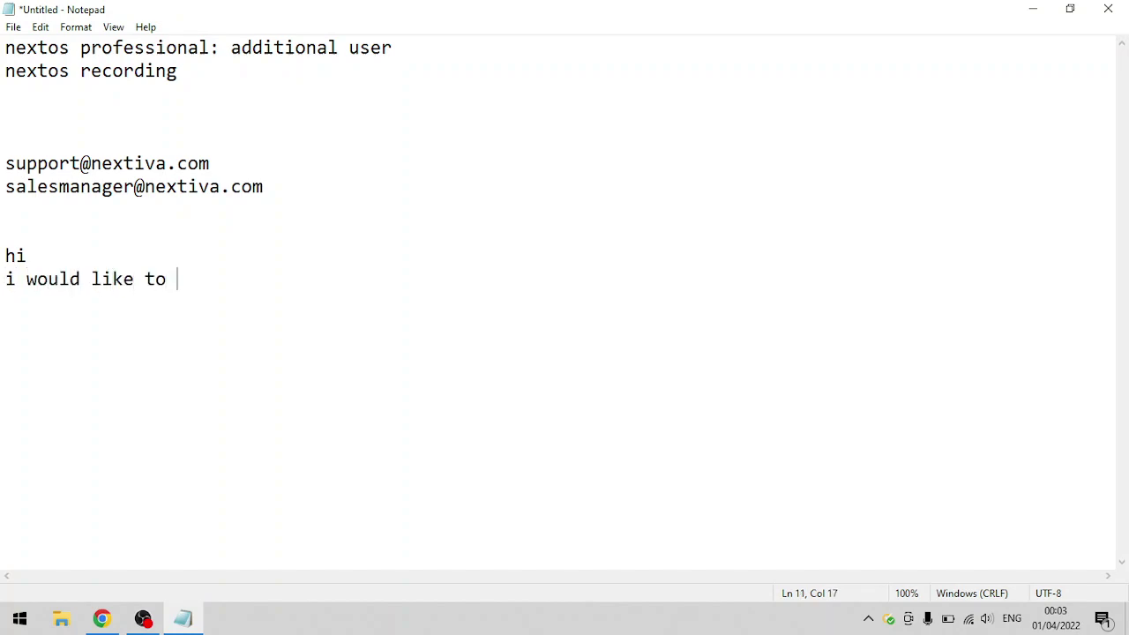
text(request for an)
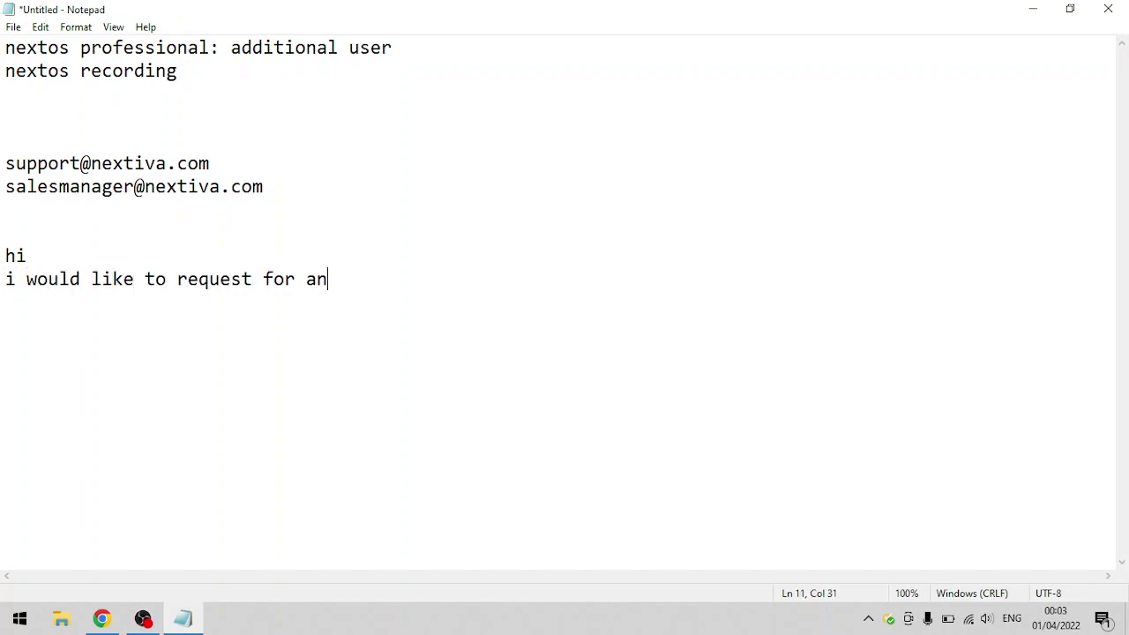
text( additional user)
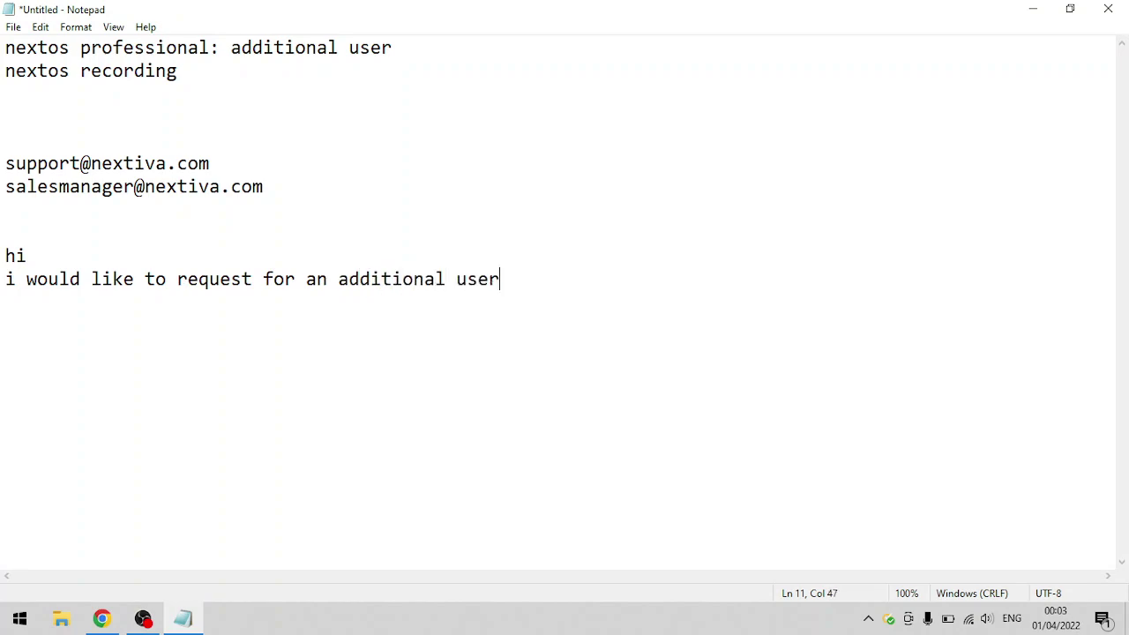
text( licenser)
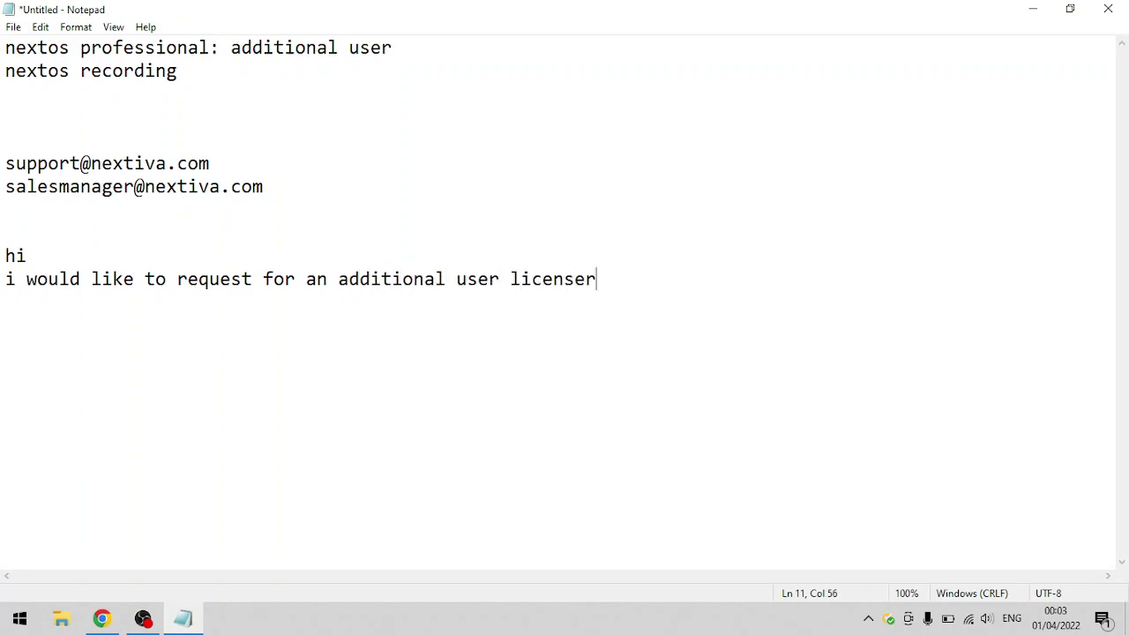
key(Return)
key(BackSpace)
key(BackSpace)
key(Return)
- List 'needed:' items '1 nextos professional: additional user' and '1 nextos call recording', then 'thanks so much'
key(Return)
text(needed:)
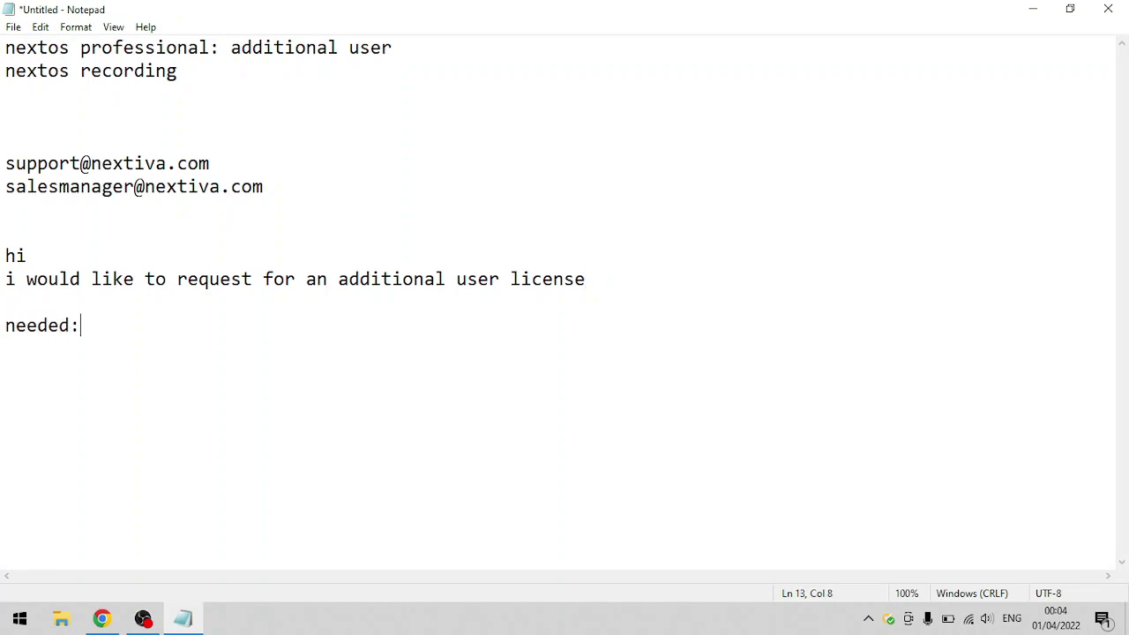
key(Return)
text(1 nextos profe)
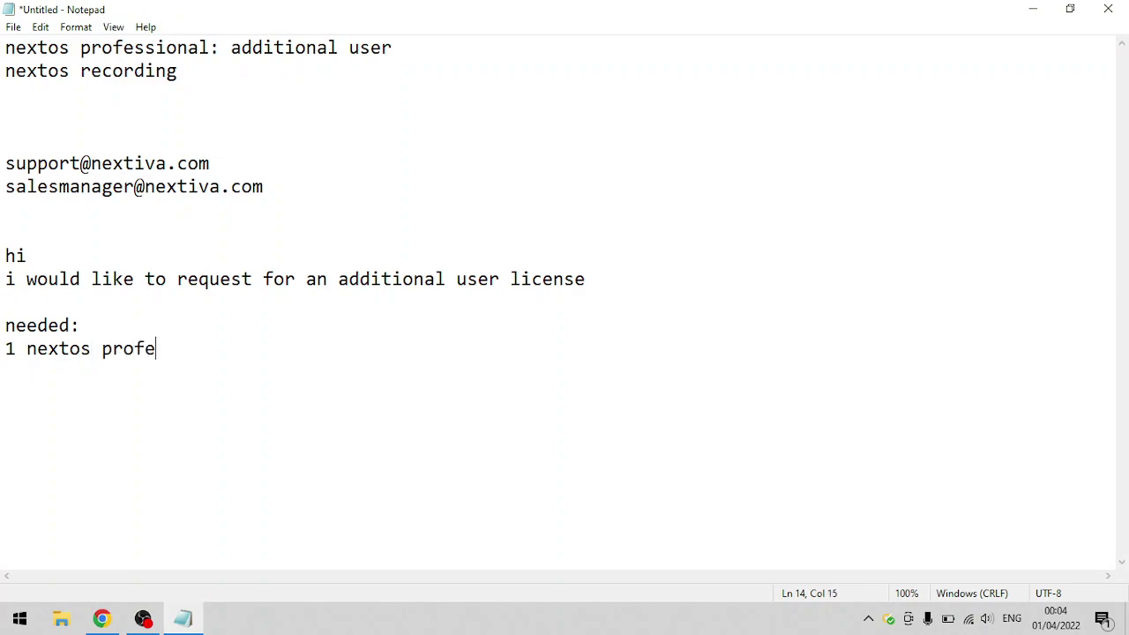
text(ssional: a)
key(BackSpace)
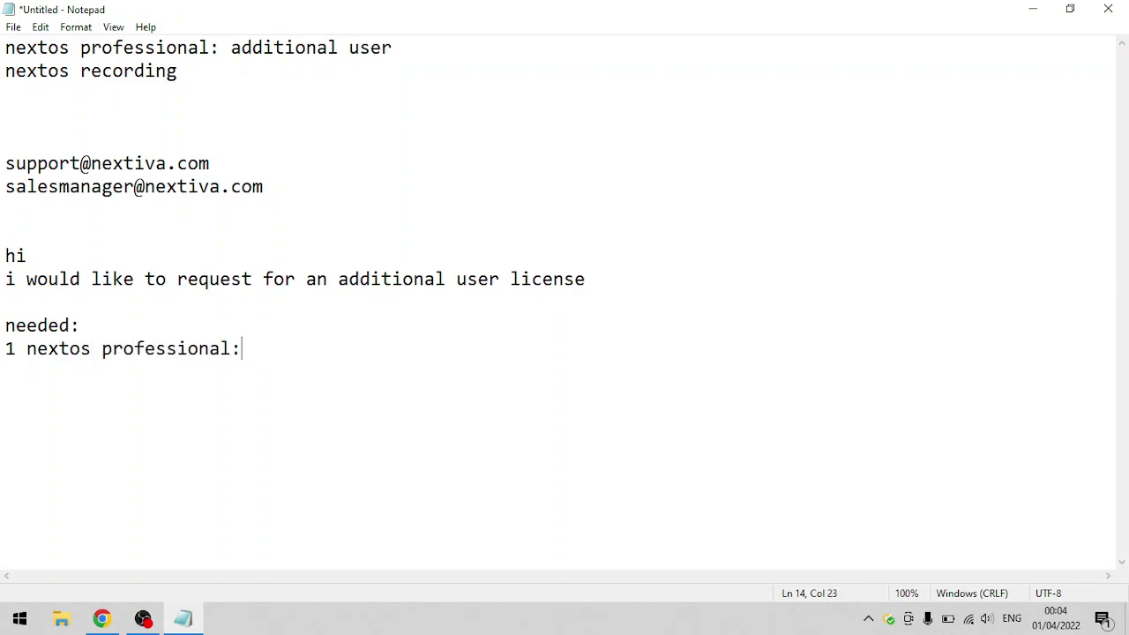
text(additional user)
key(Return)
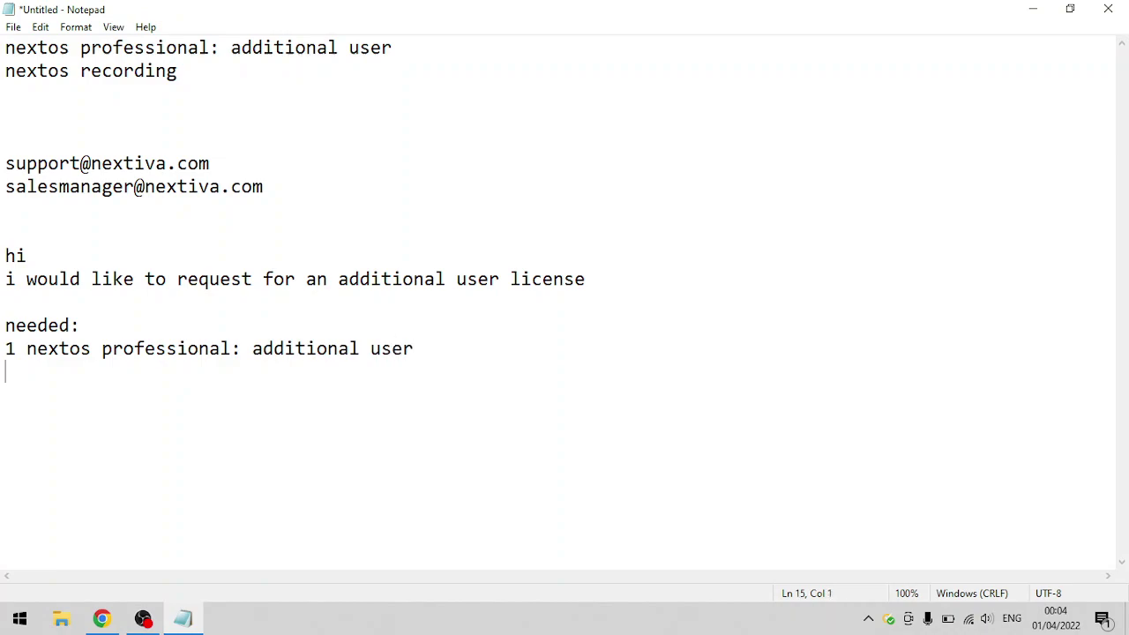
text(1 nextos re)
key(BackSpace)
key(BackSpace)
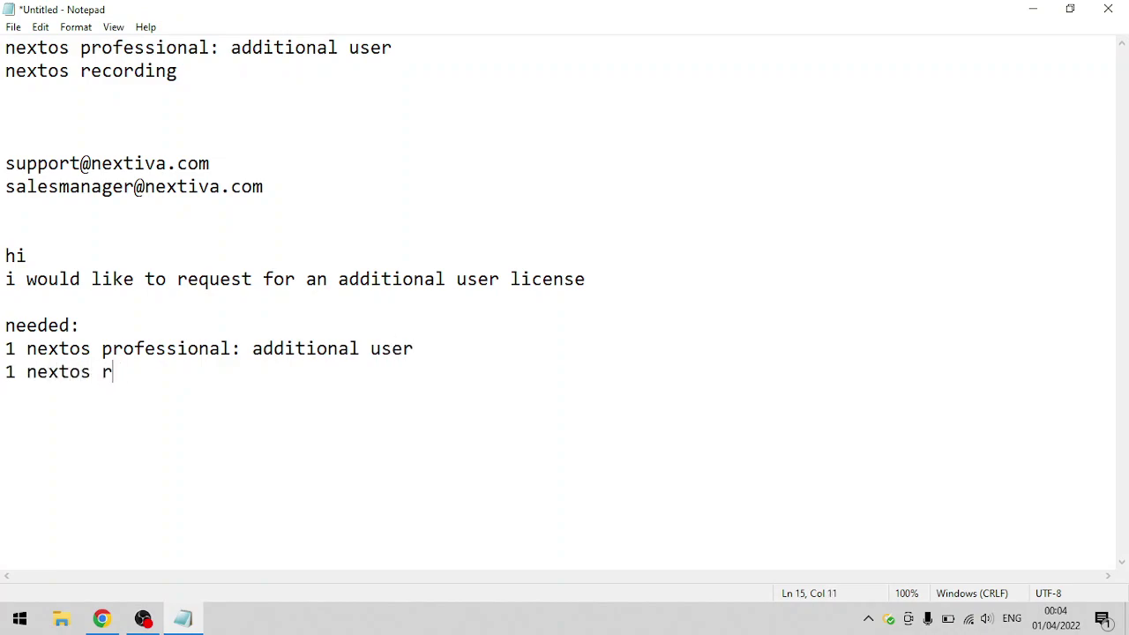
text(call recording)
key(Return)
key(Return)
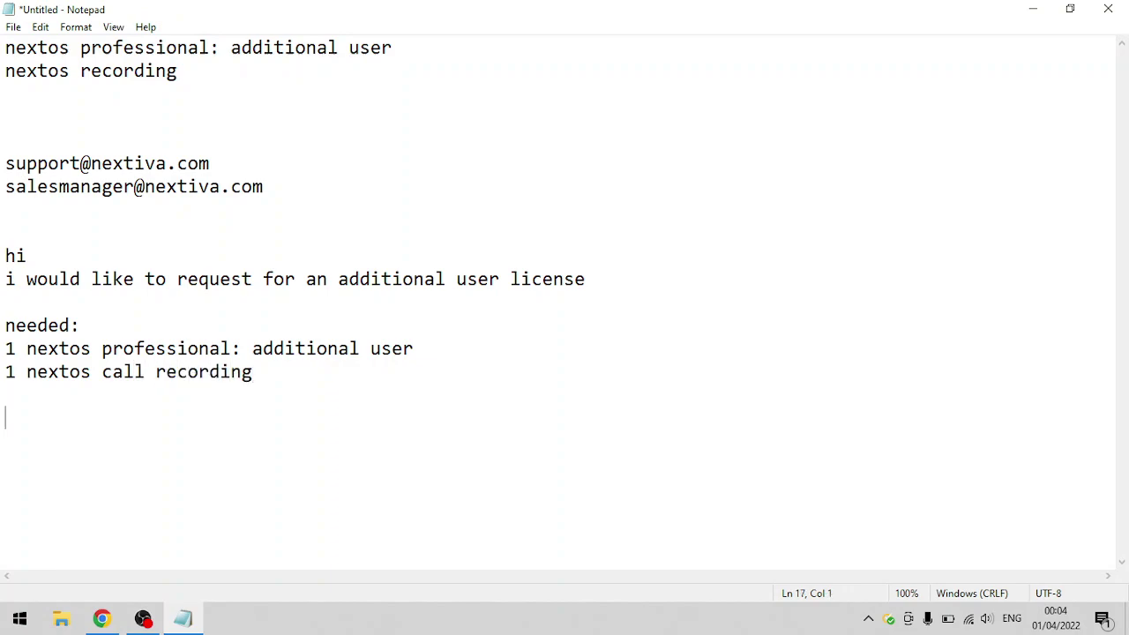
text(thanks so much)
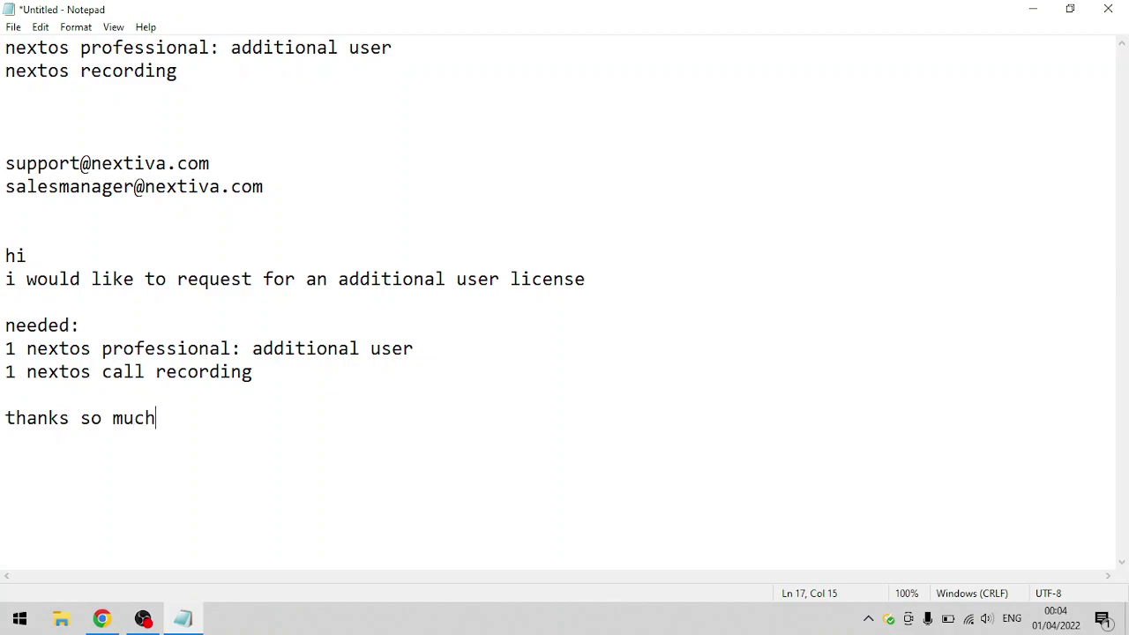
- Insert 'account:', 'pin:' and 'name:' lines below the e-mail addresses
click(81, 219)
key(Return)
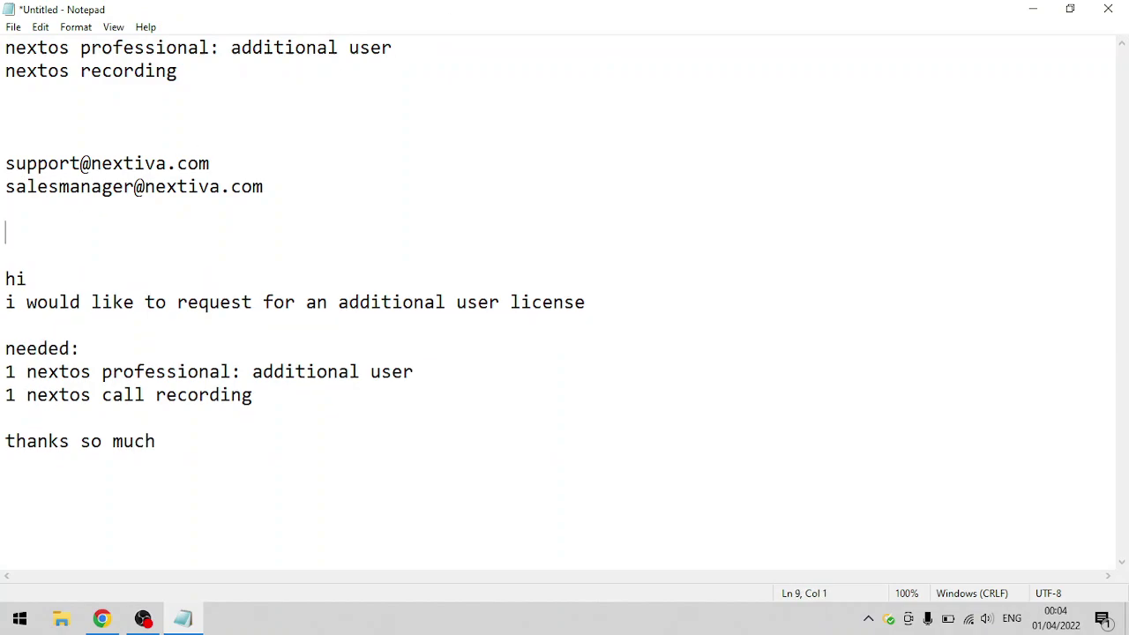
text(account:)
key(Return)
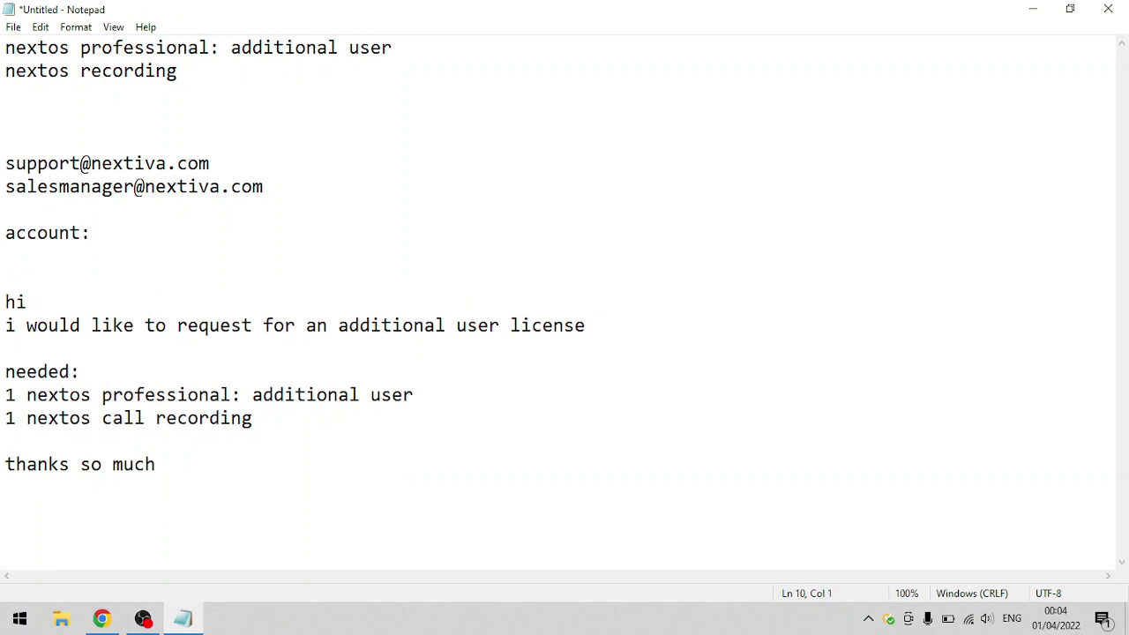
text(pin:)
key(Return)
text(name:)
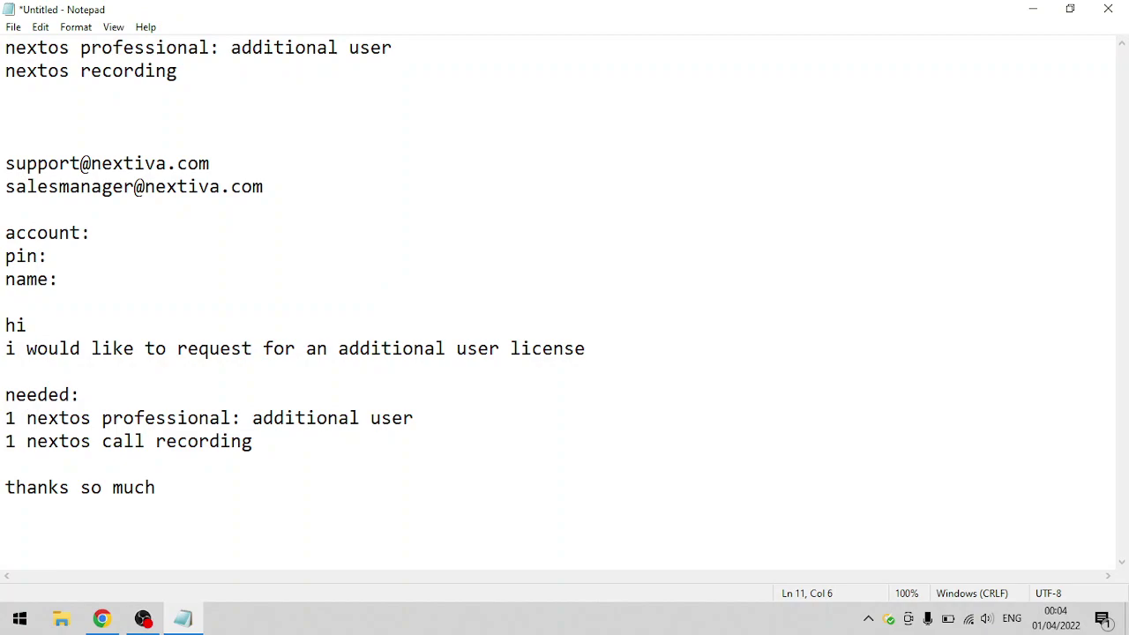
- Highlight the e-mail addresses through the name: line, then clear the selection
click(128, 516)
click(271, 200)
drag(272, 189, 5, 163)
shift+click(240, 311)
click(239, 311)
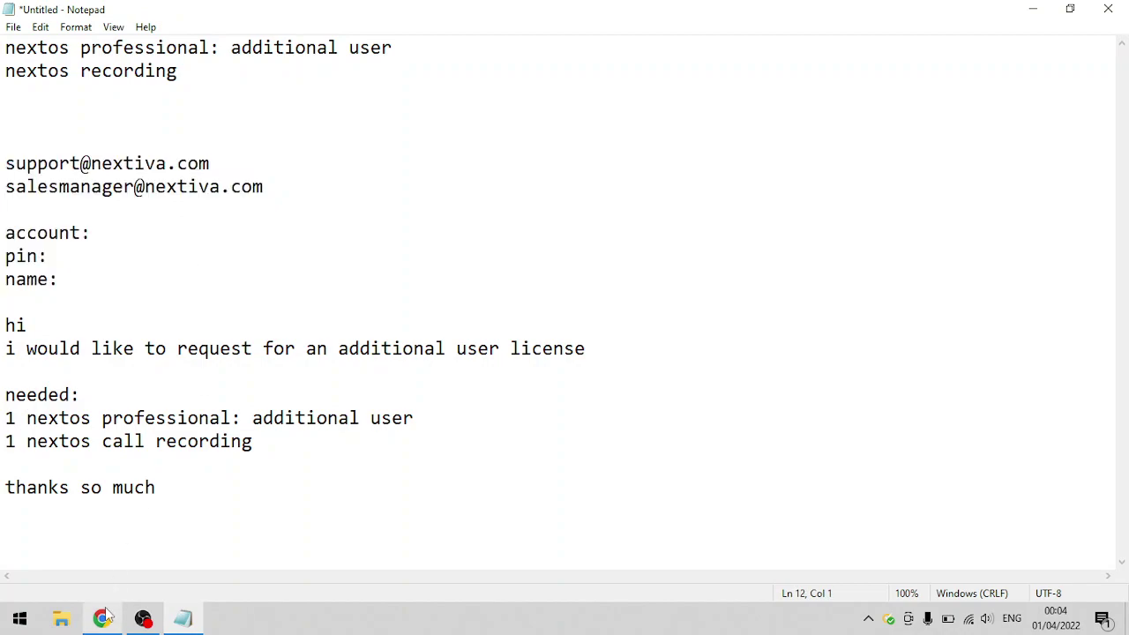
- Load idp.nextiva.com in the Downloads tab, then return to the Current Users list
click(102, 618)
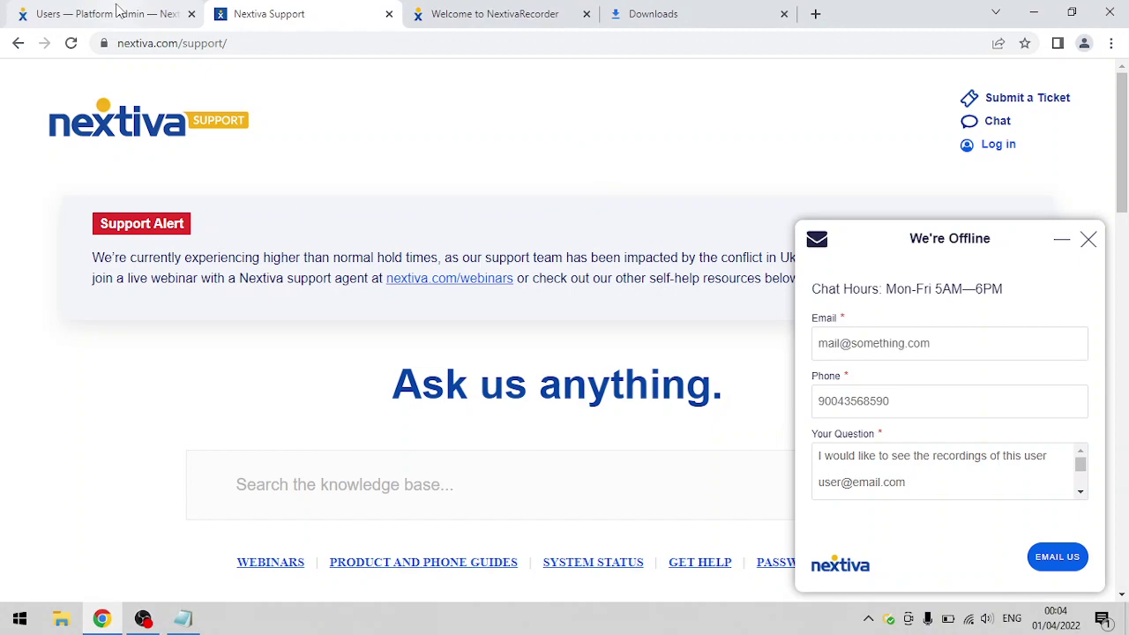
click(120, 10)
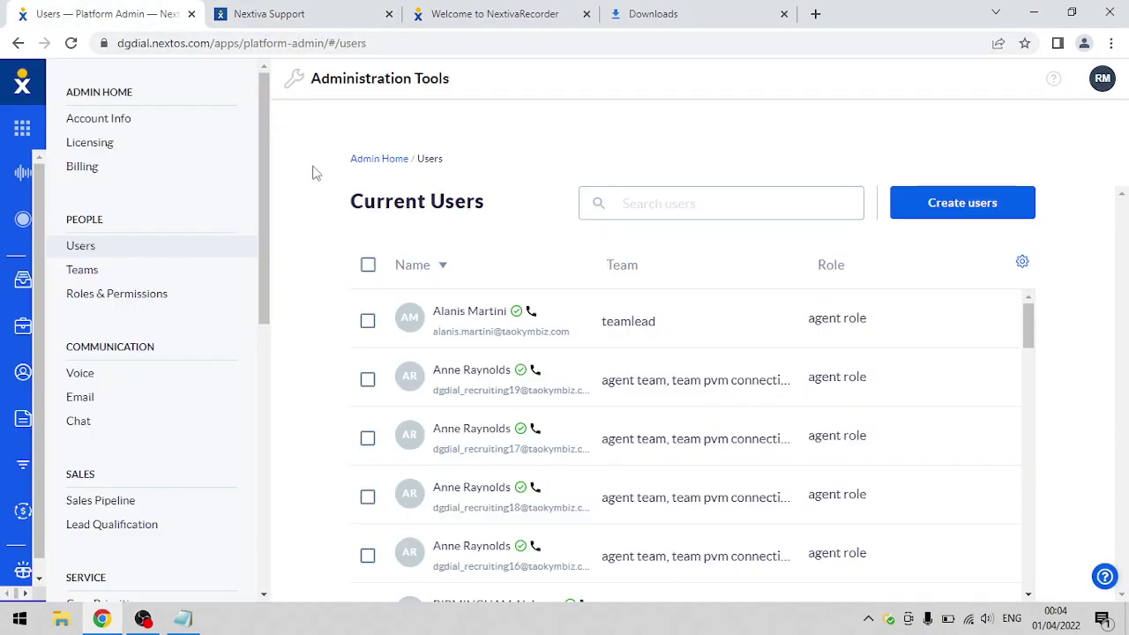
click(729, 15)
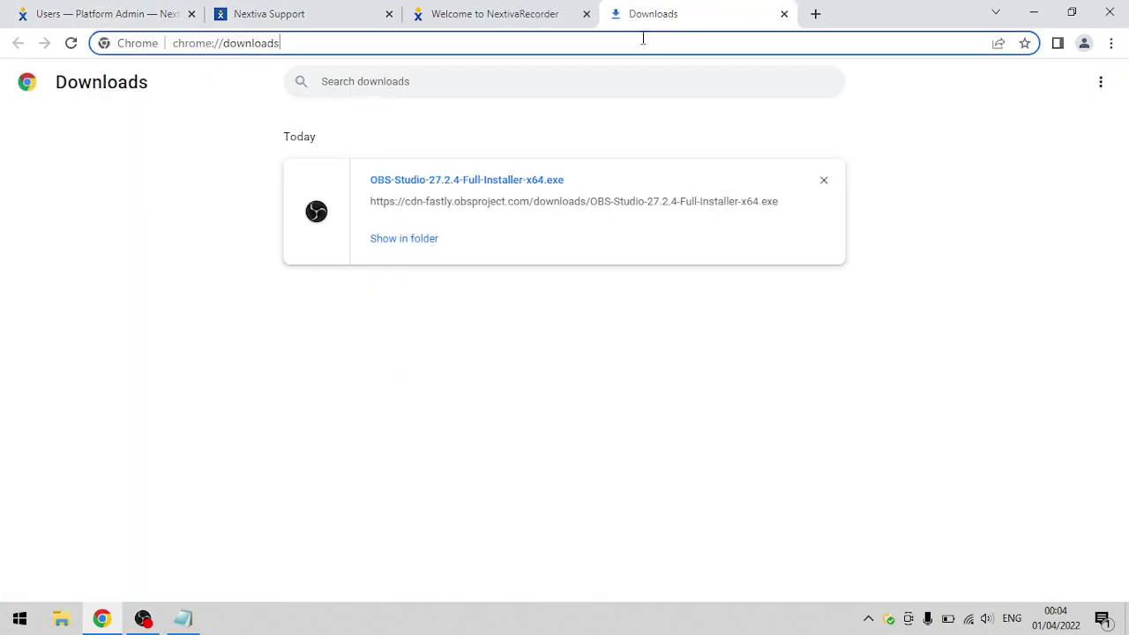
click(643, 39)
text(idp.nextiva.)
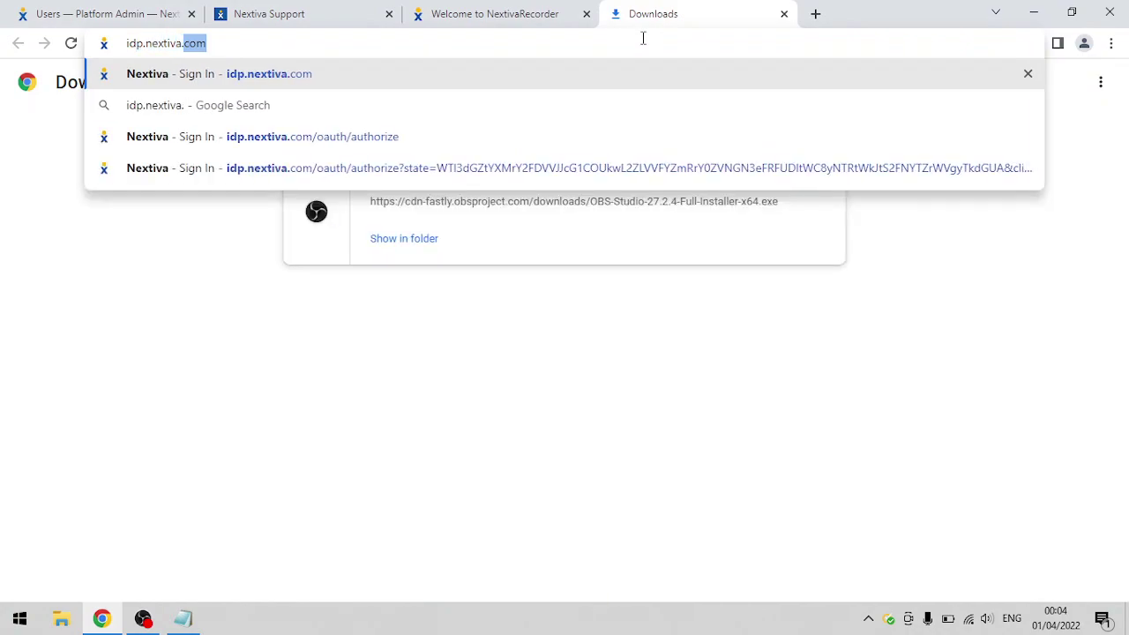
text(com)
key(Return)
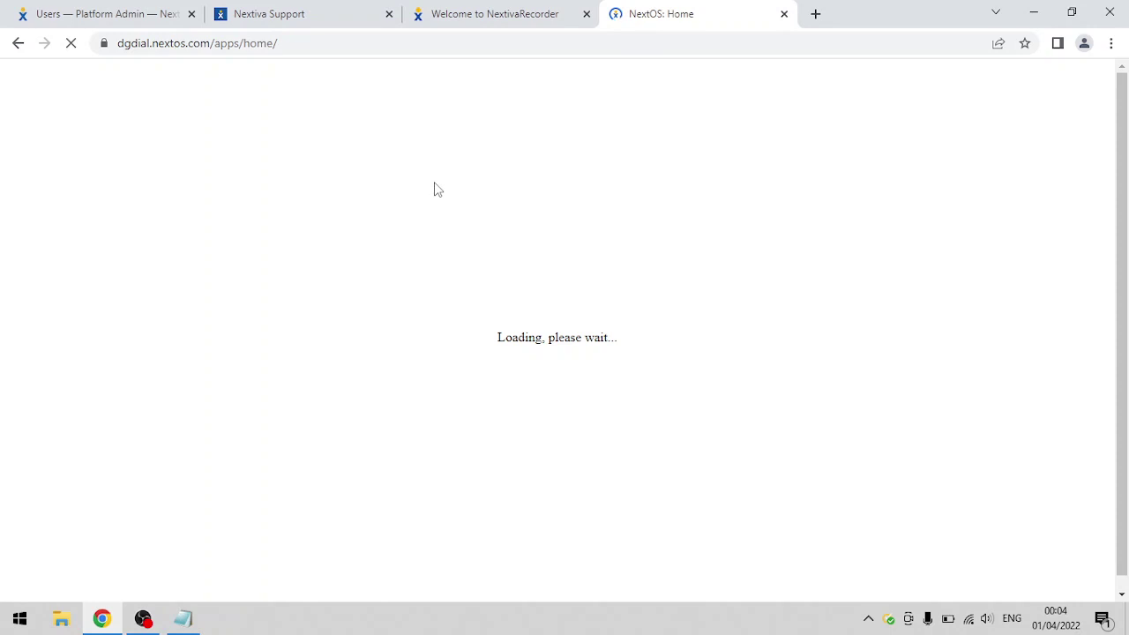
click(126, 11)
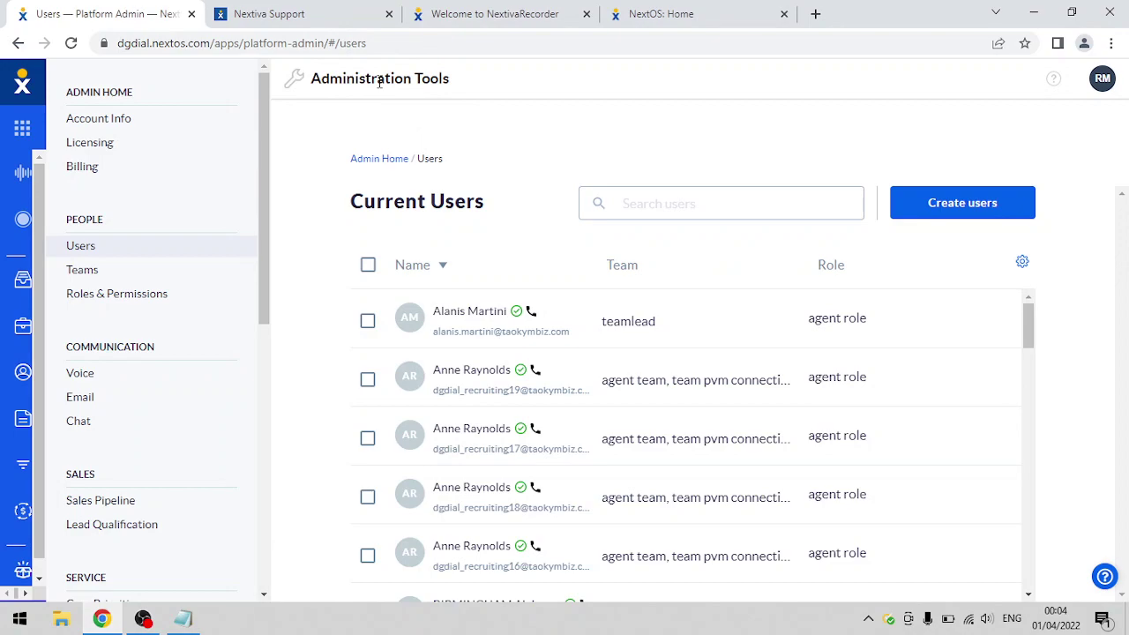
drag(1028, 324, 1028, 434)
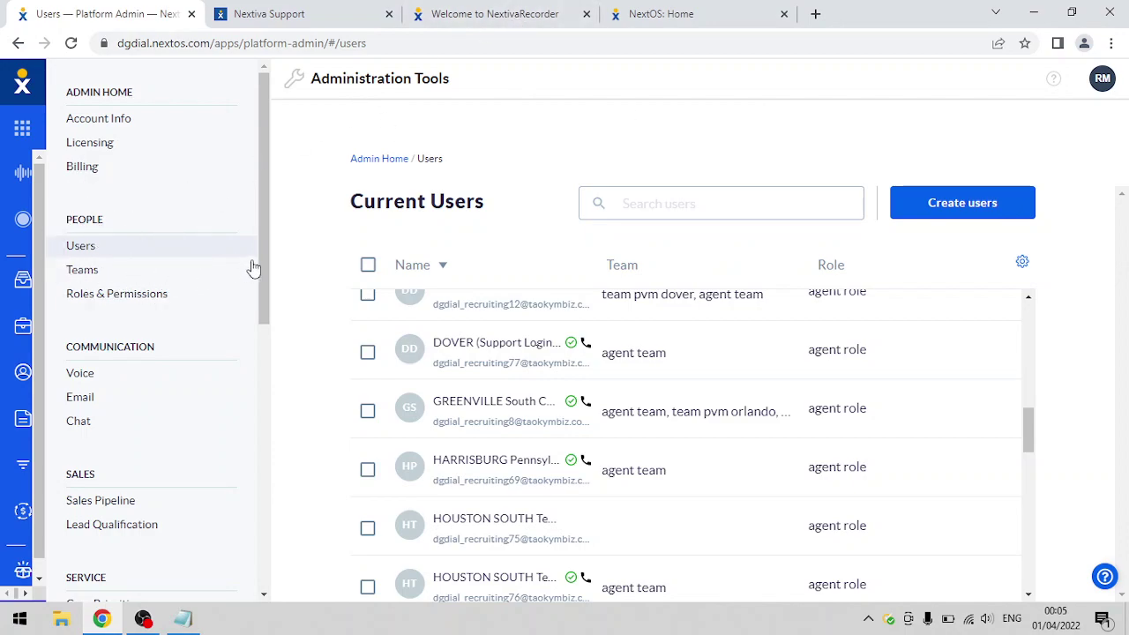
- Create a team named 'agent team2' from the Teams page without assigning users
click(80, 276)
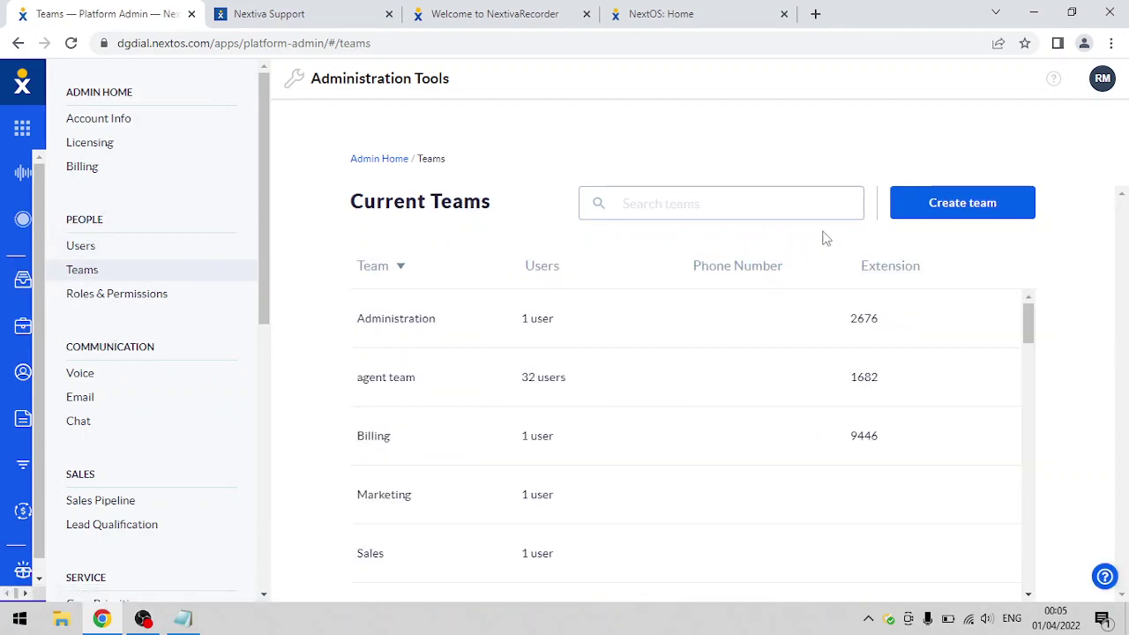
click(927, 214)
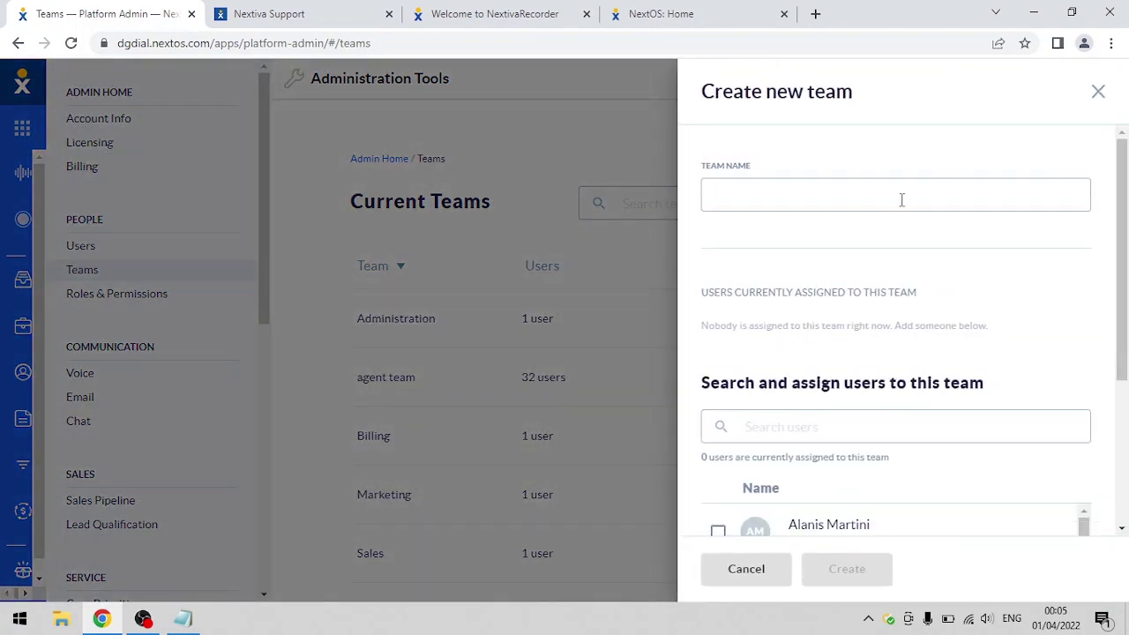
click(869, 198)
text(agent team2)
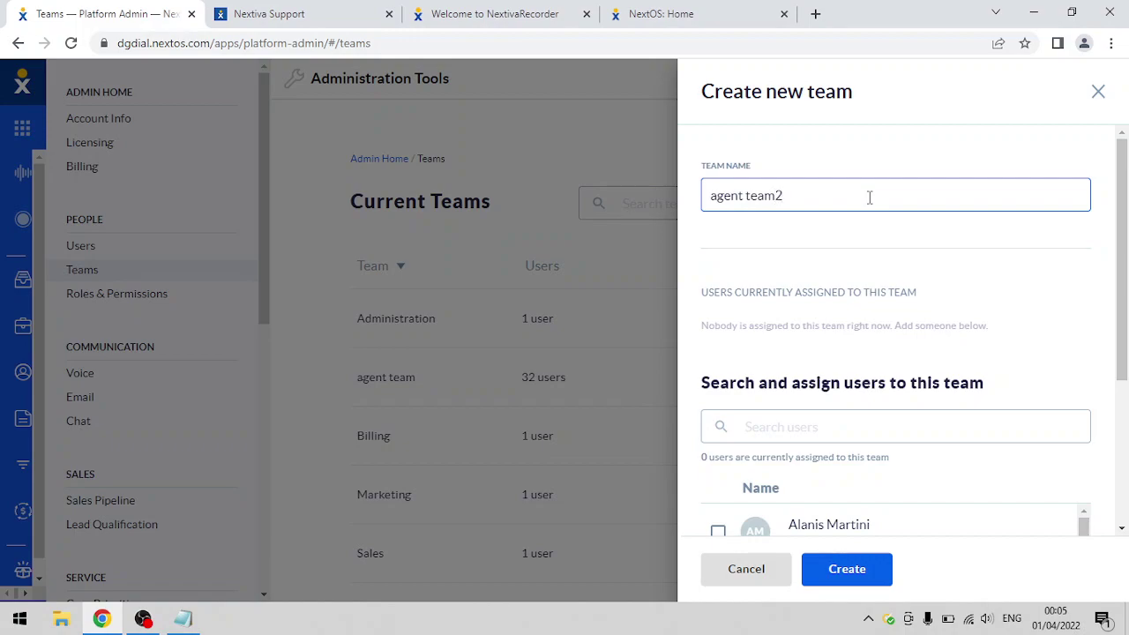
drag(1124, 301, 1126, 395)
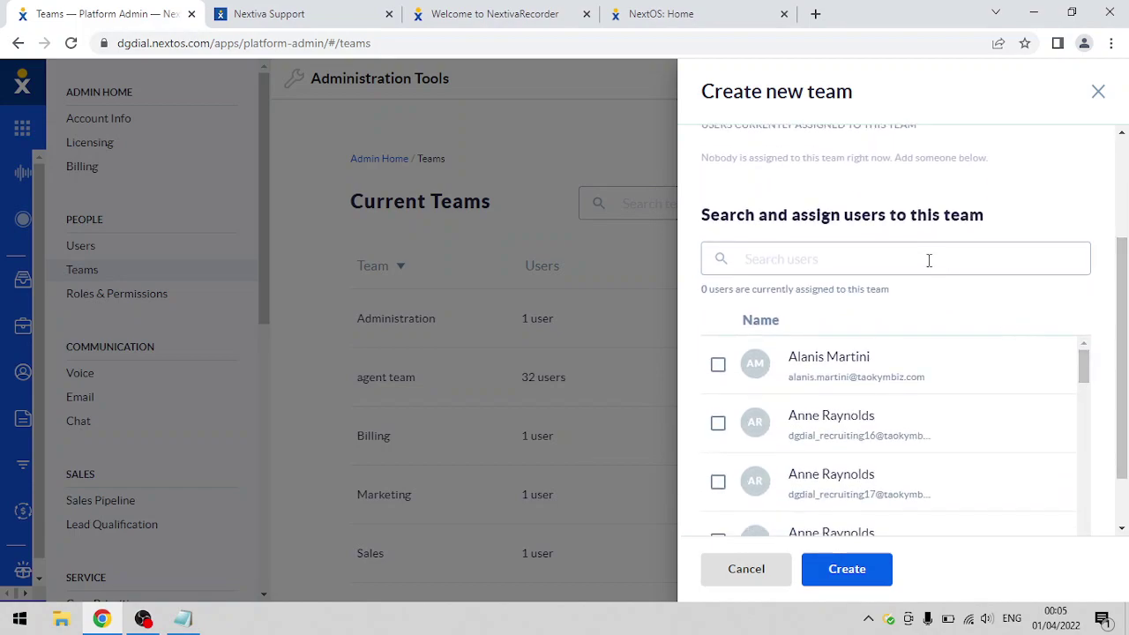
drag(1123, 340, 1122, 400)
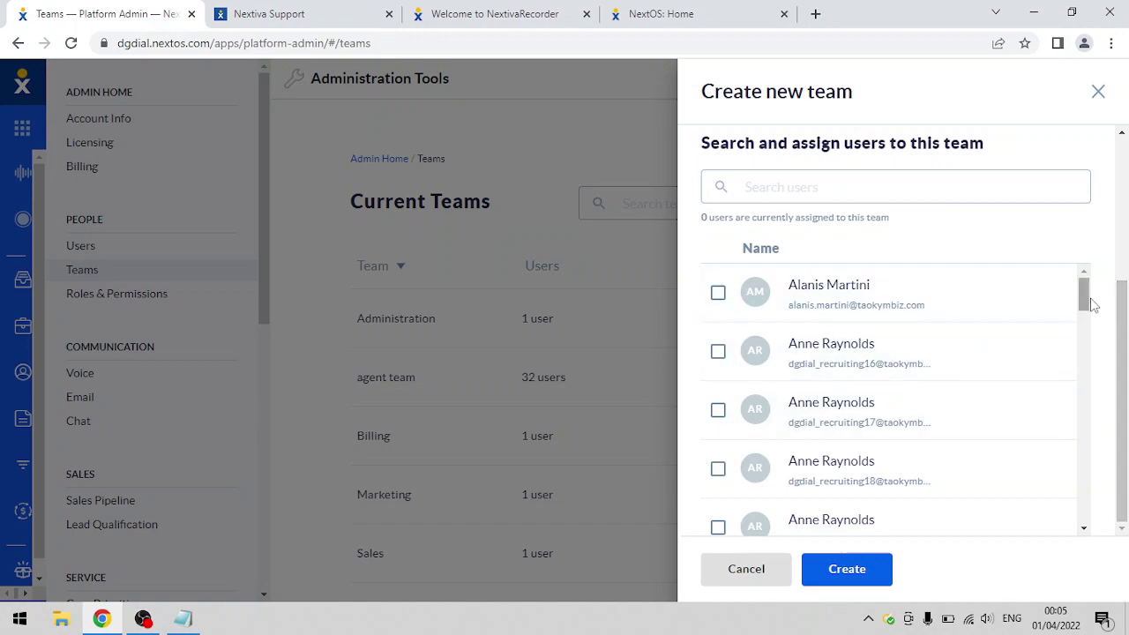
drag(1087, 307, 1062, 403)
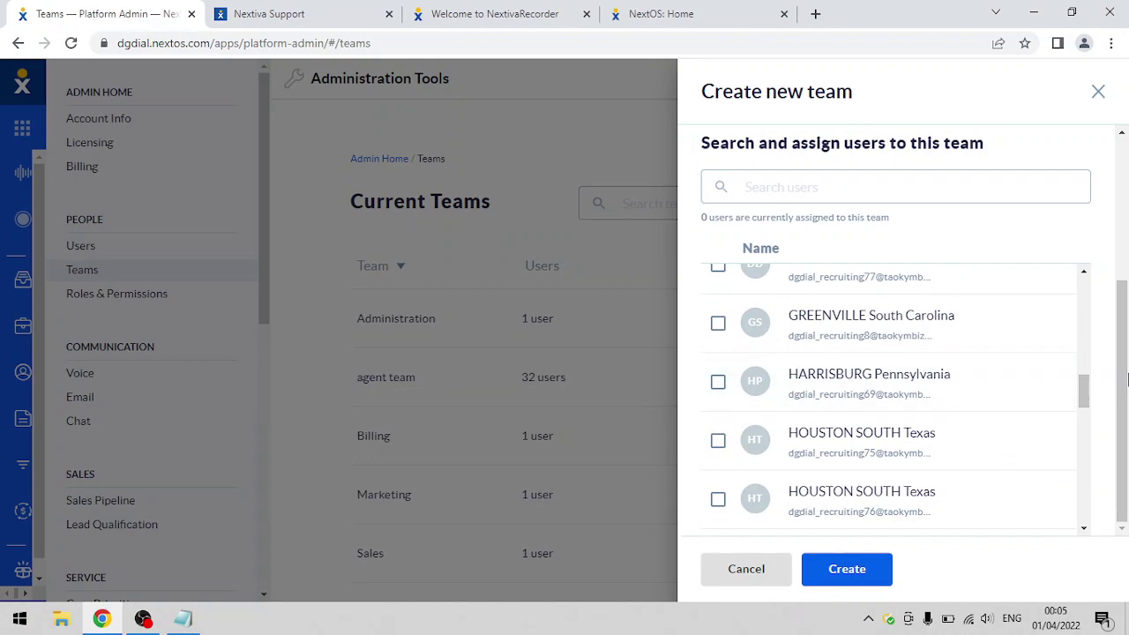
drag(1124, 374, 1124, 354)
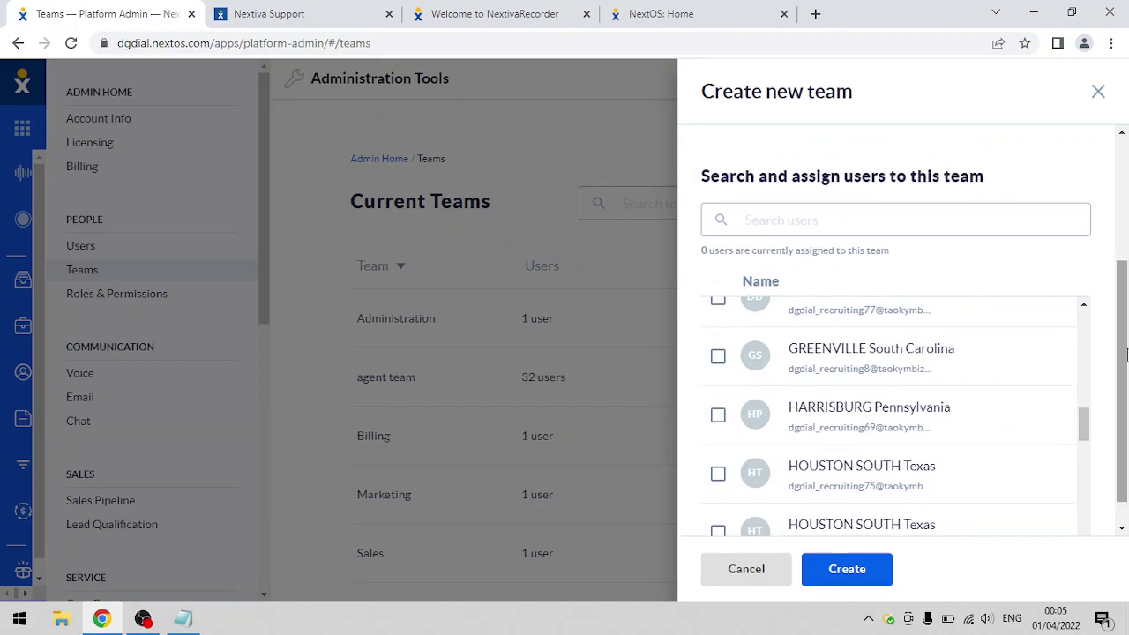
scroll(1102, 371, down, 1)
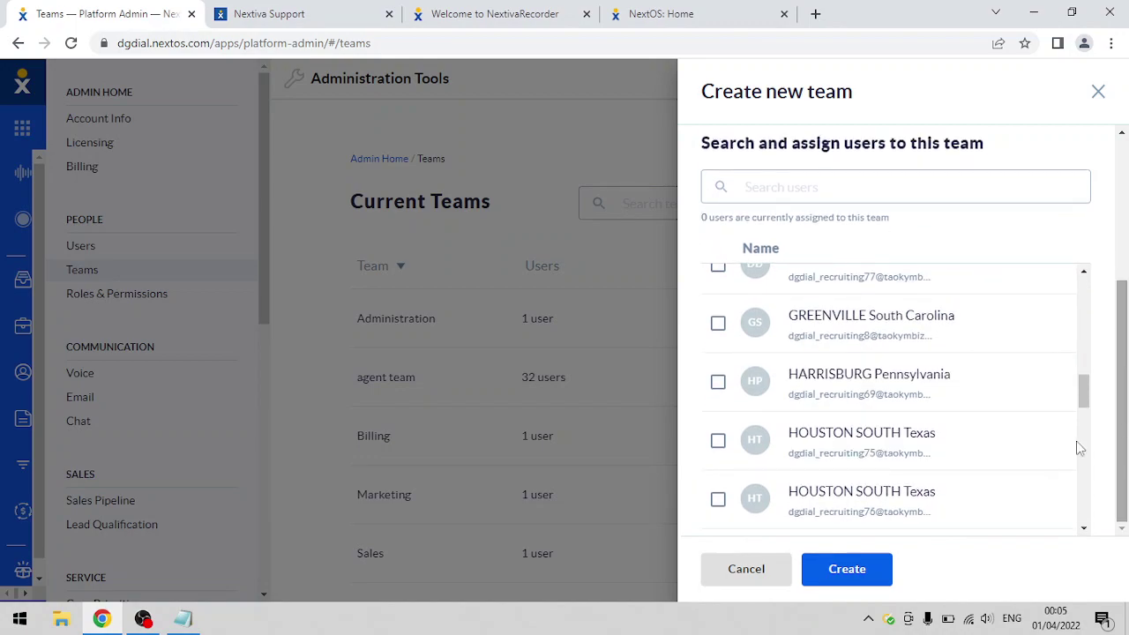
click(856, 569)
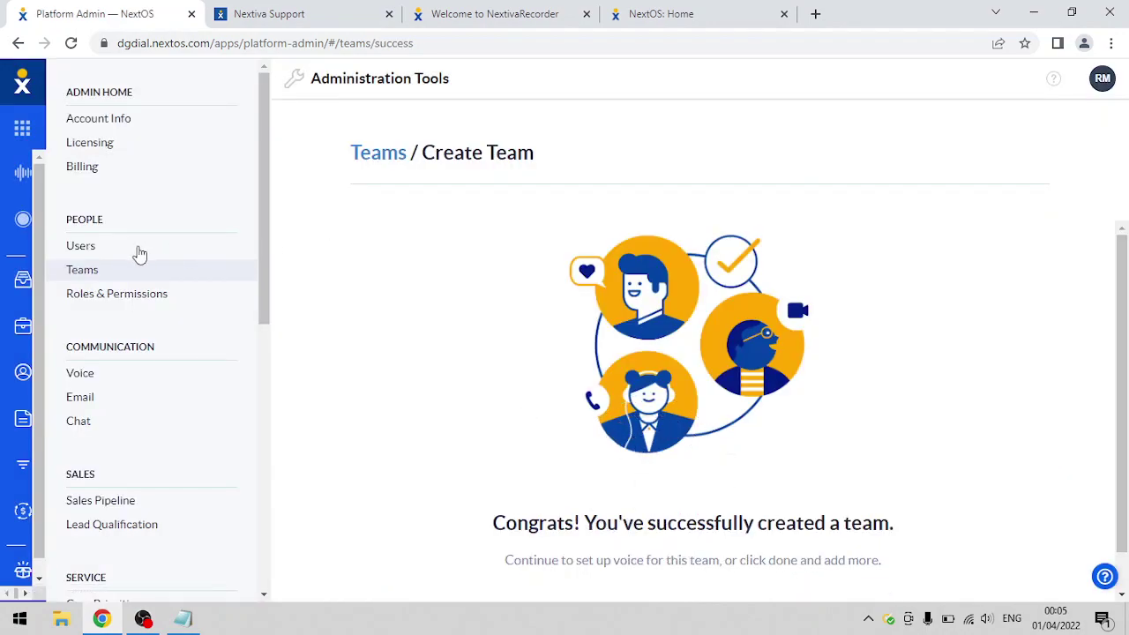
- Start a new role named 'agent team2' and scroll through its Records & Access permissions
click(103, 295)
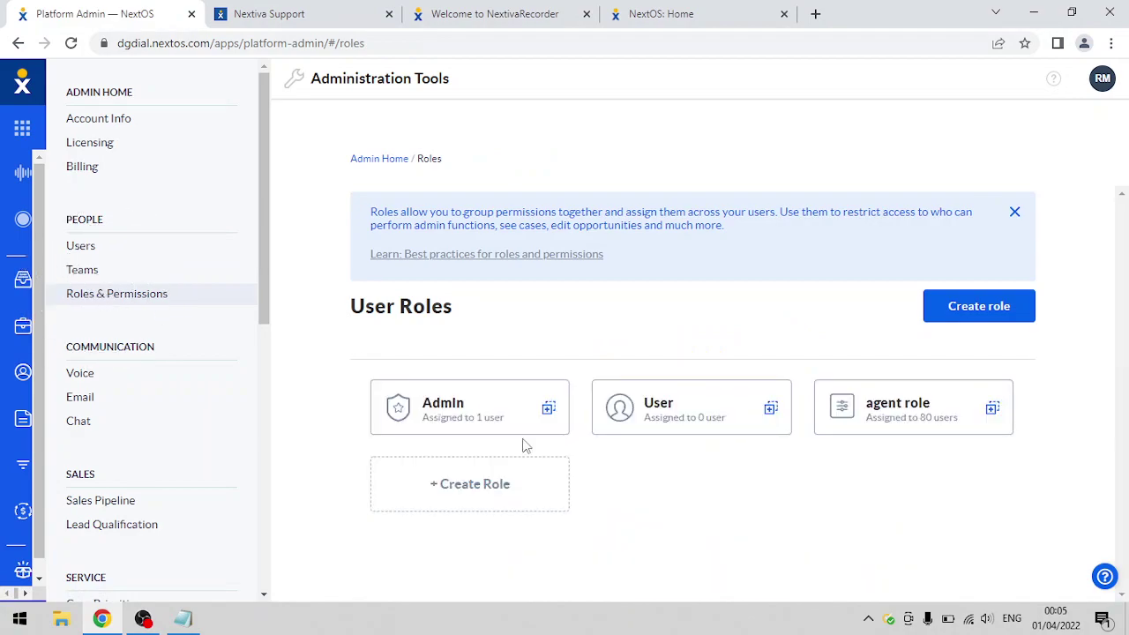
click(976, 309)
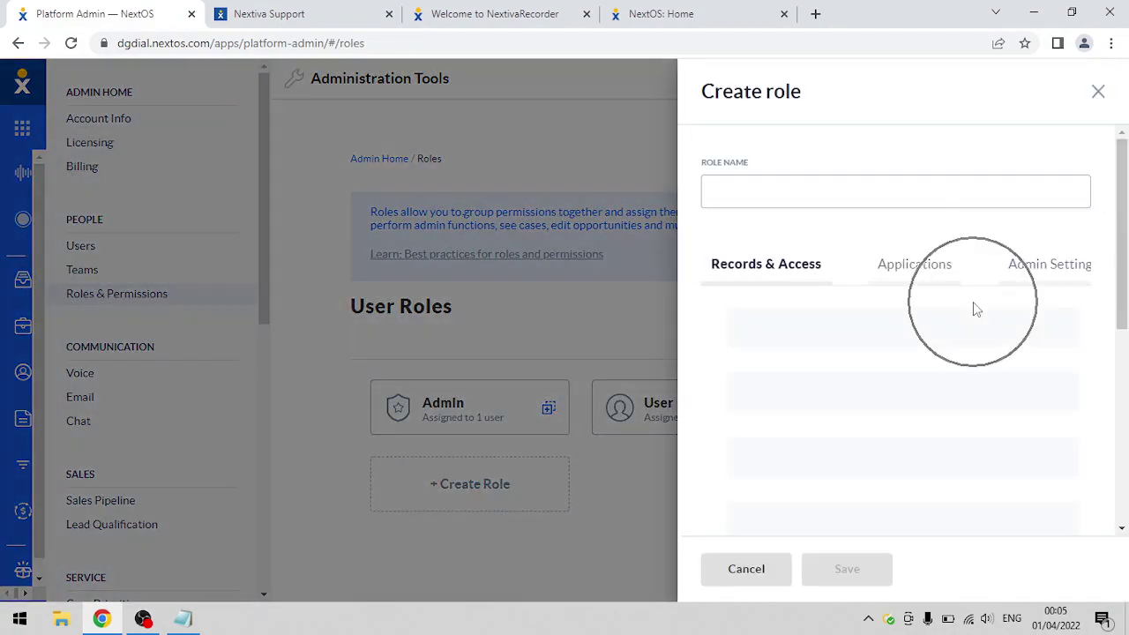
click(857, 199)
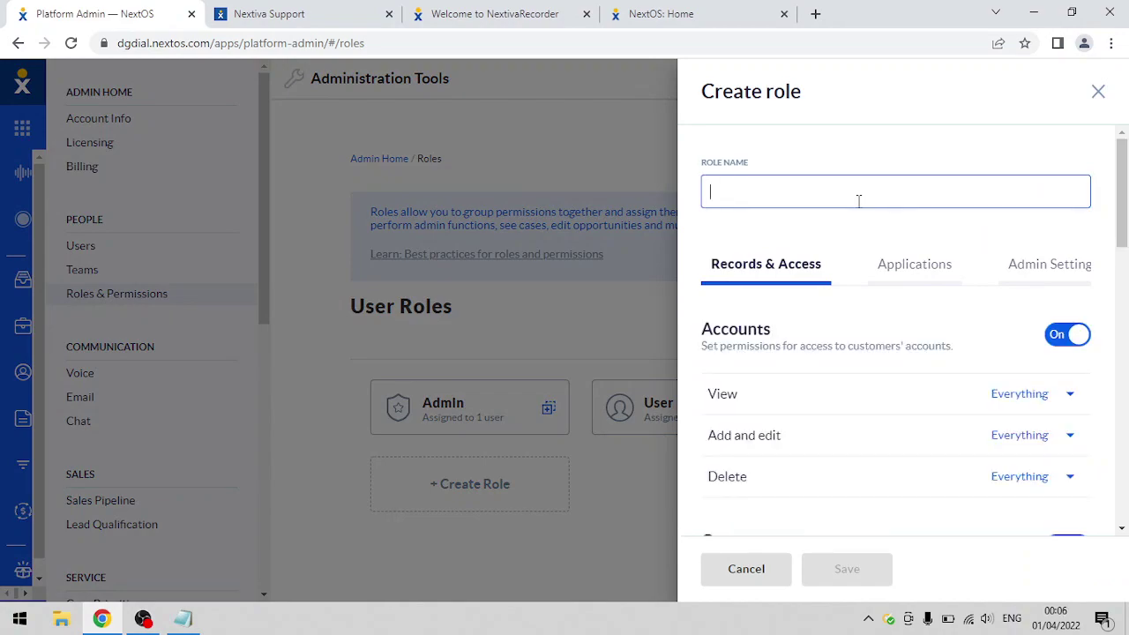
text(agent team)
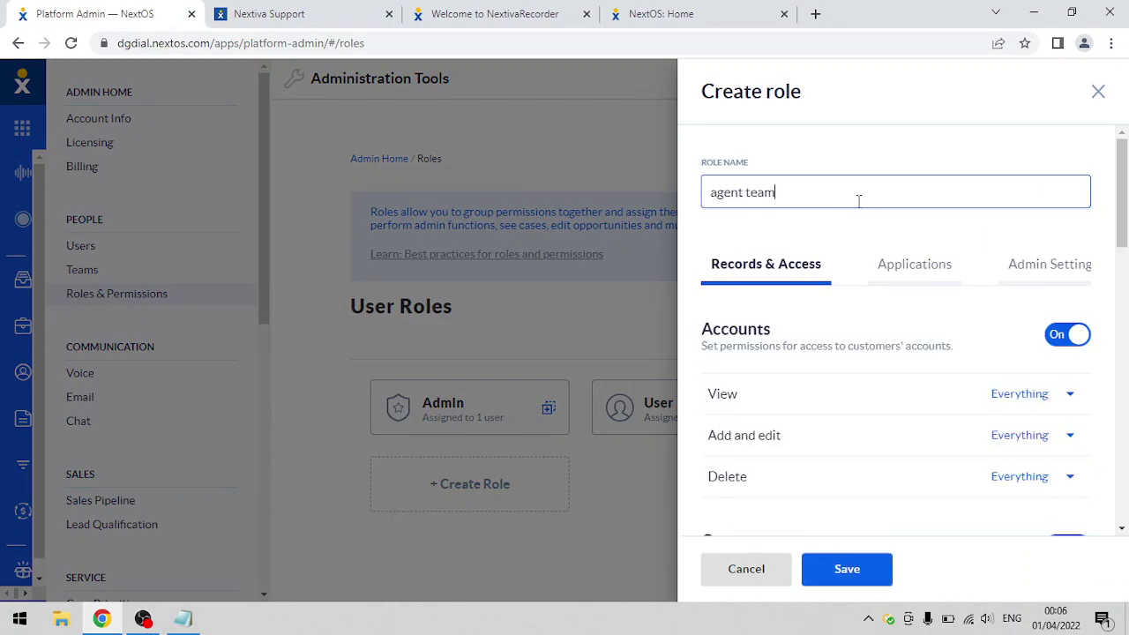
text(2)
drag(1126, 228, 1126, 231)
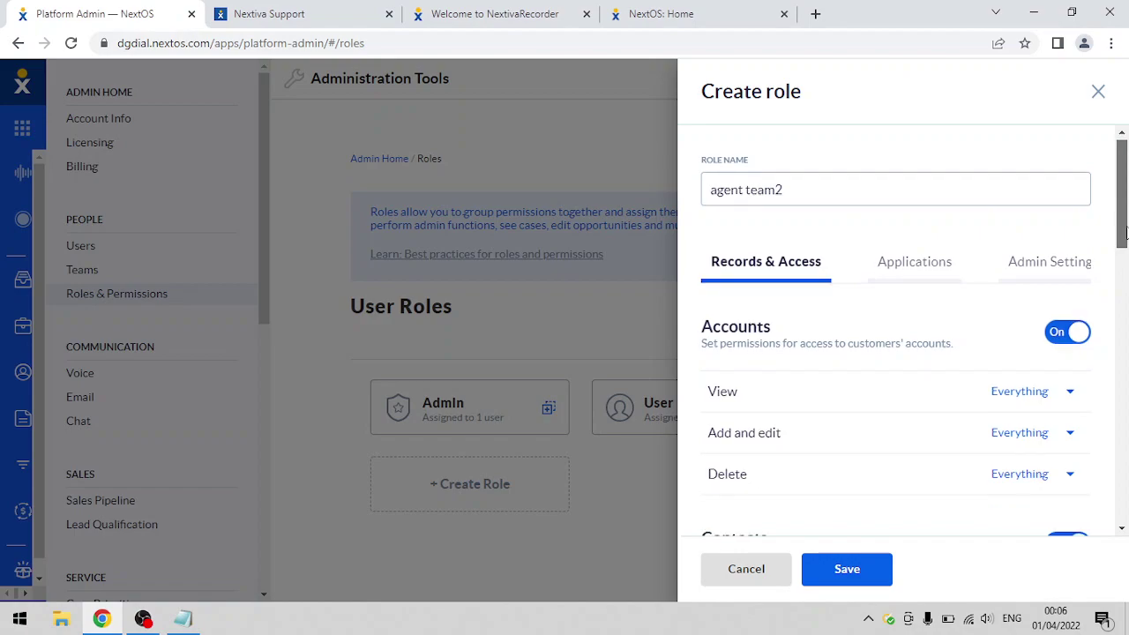
scroll(1126, 231, down, 1)
scroll(1126, 218, up, 2)
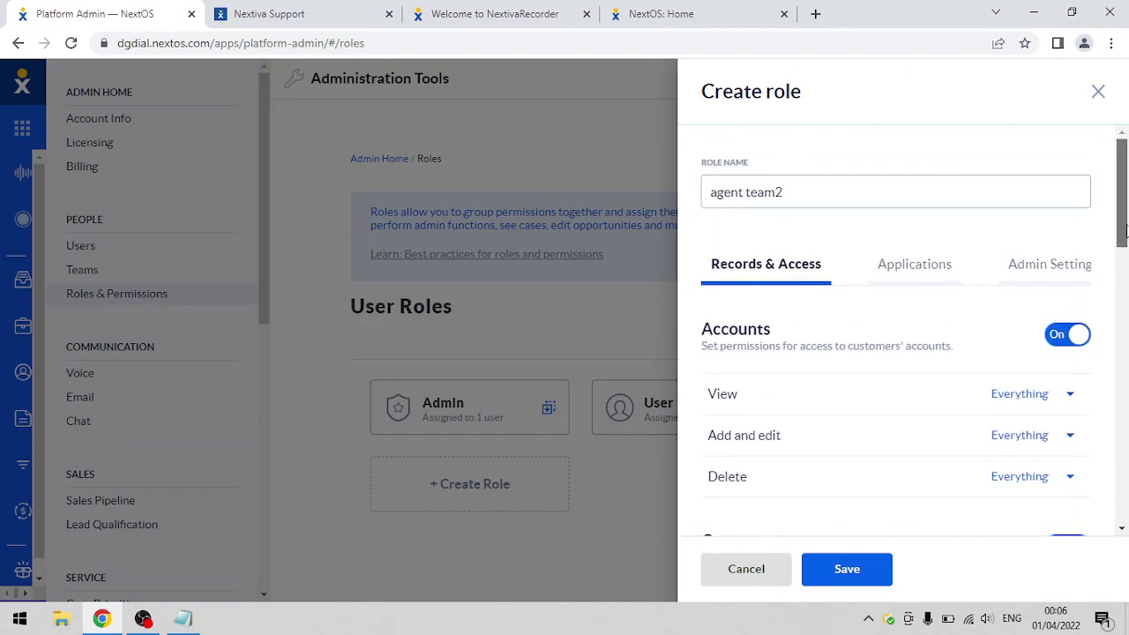
scroll(1126, 231, down, 2)
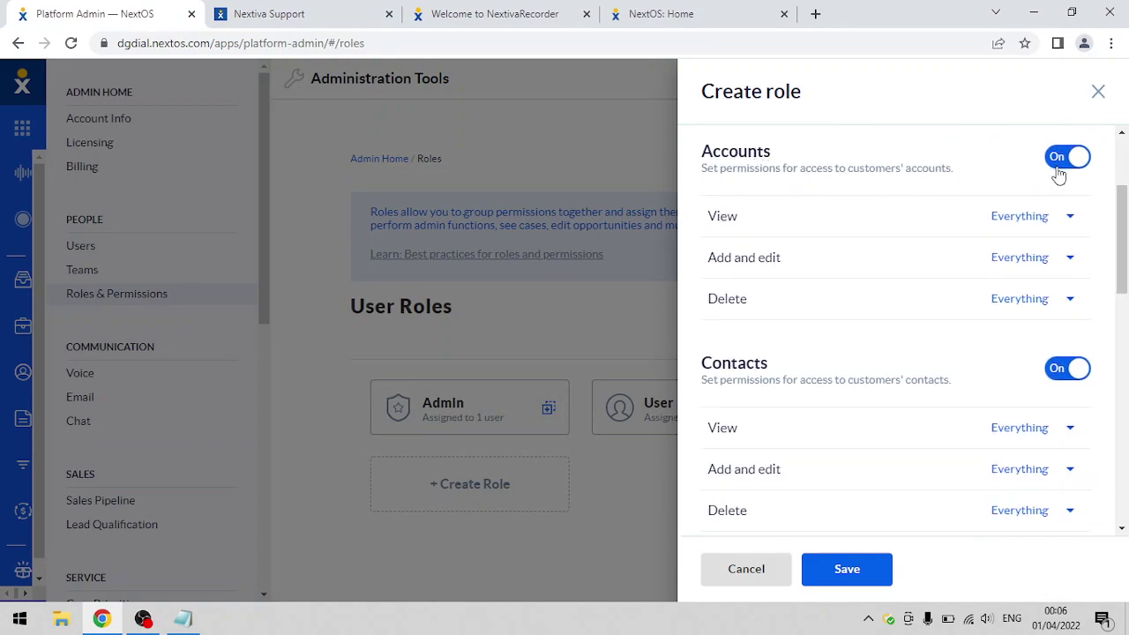
drag(1126, 229, 1119, 328)
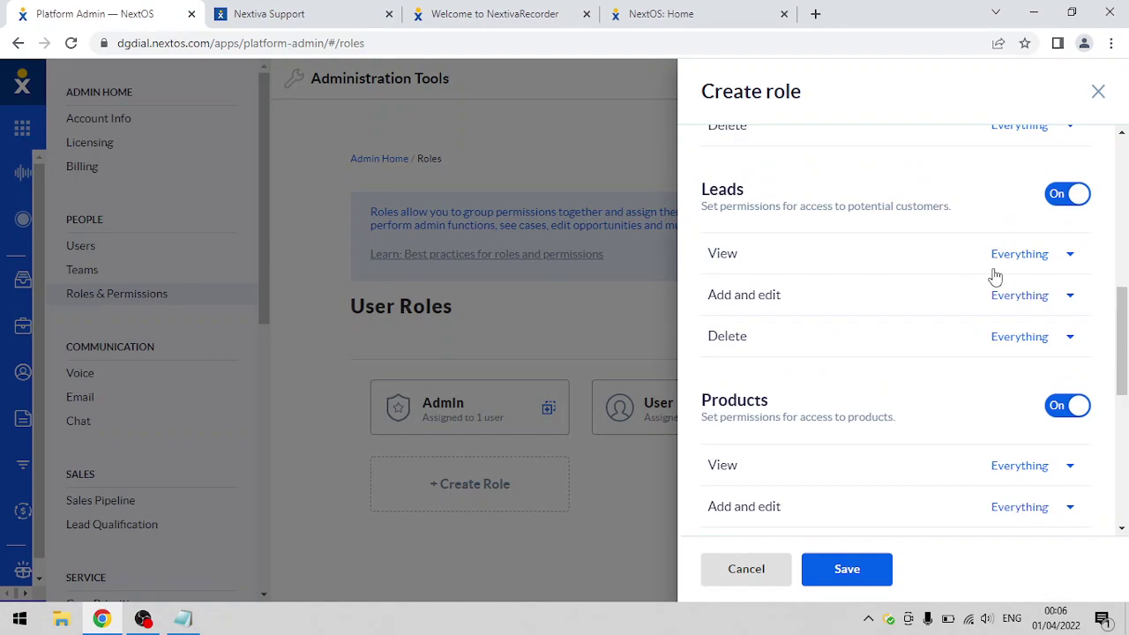
- Set Leads permissions to View: Owner Only, Add and edit: Everything, Delete: None
click(1034, 256)
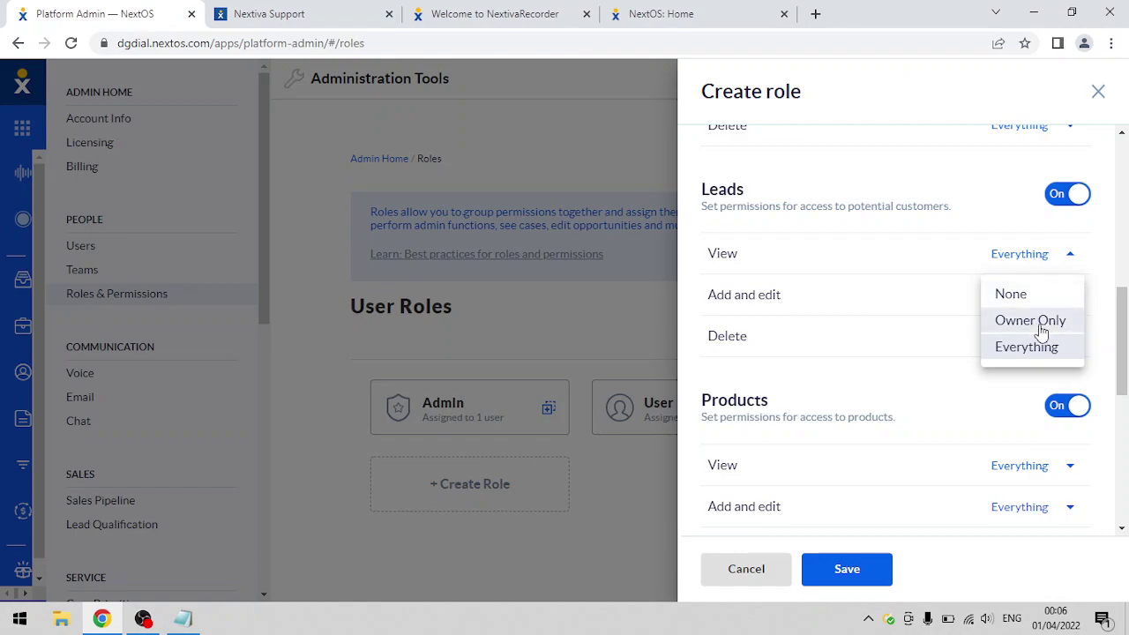
click(1042, 323)
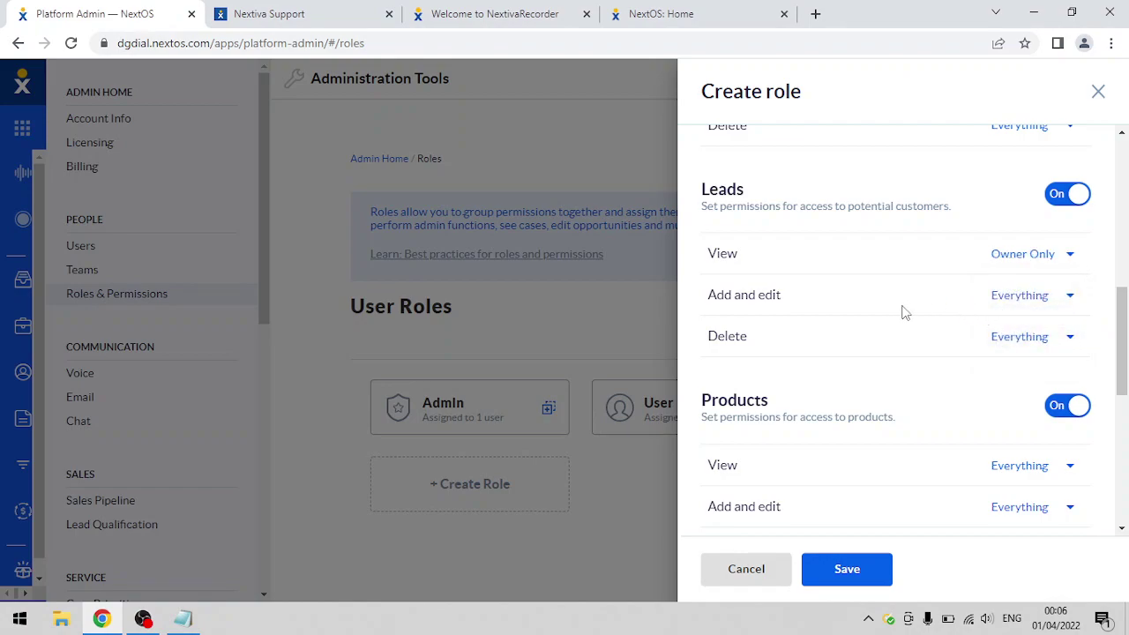
click(771, 295)
click(1006, 303)
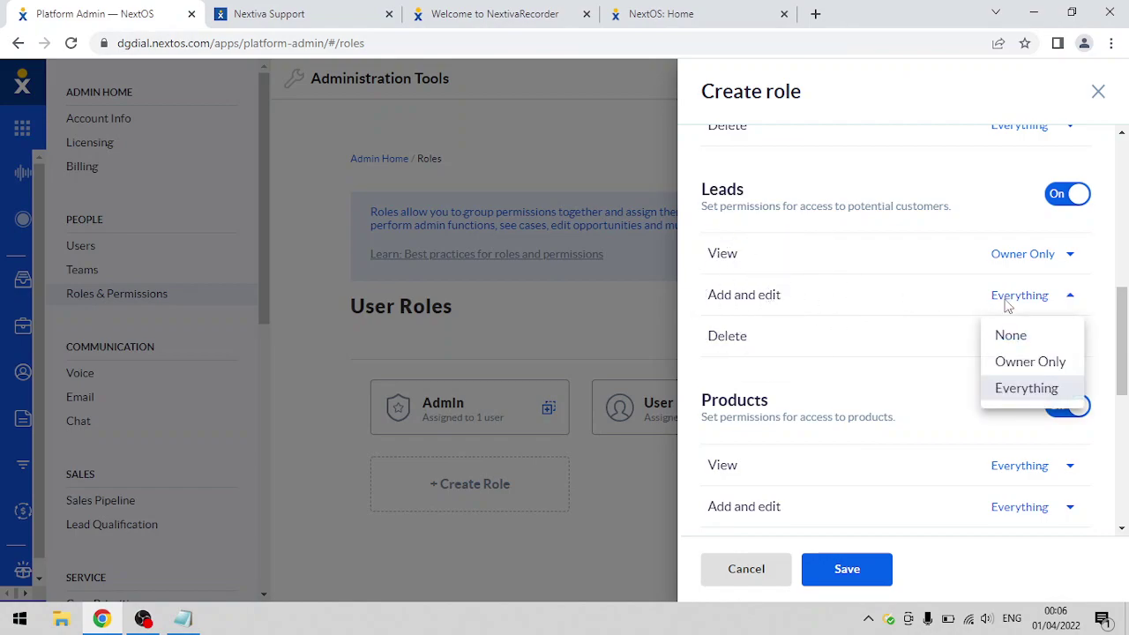
click(1024, 369)
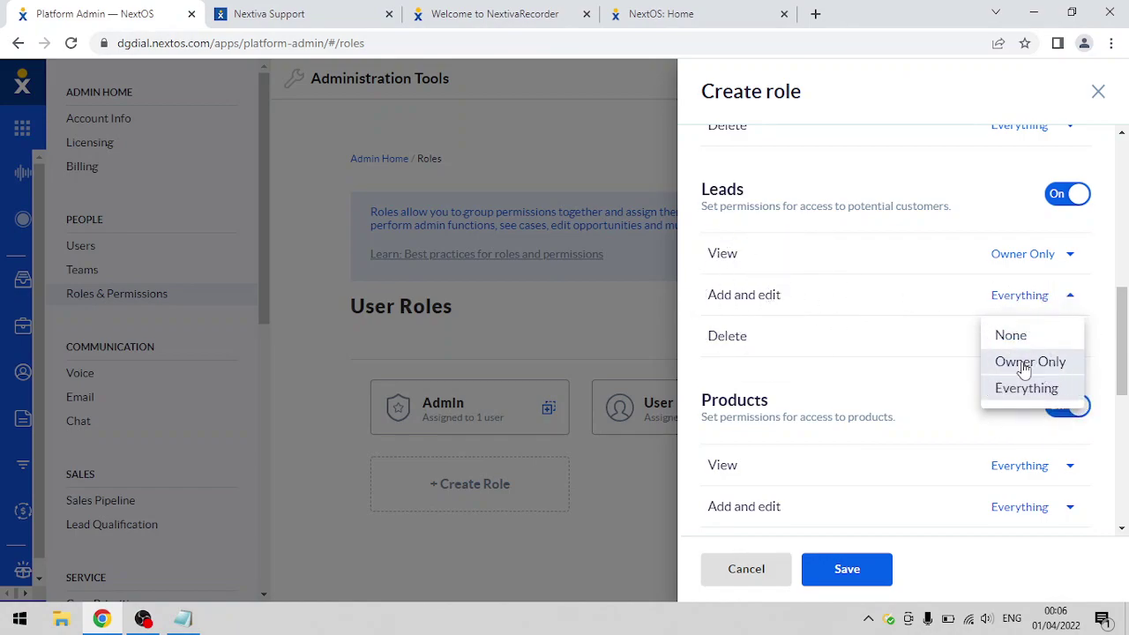
click(1024, 367)
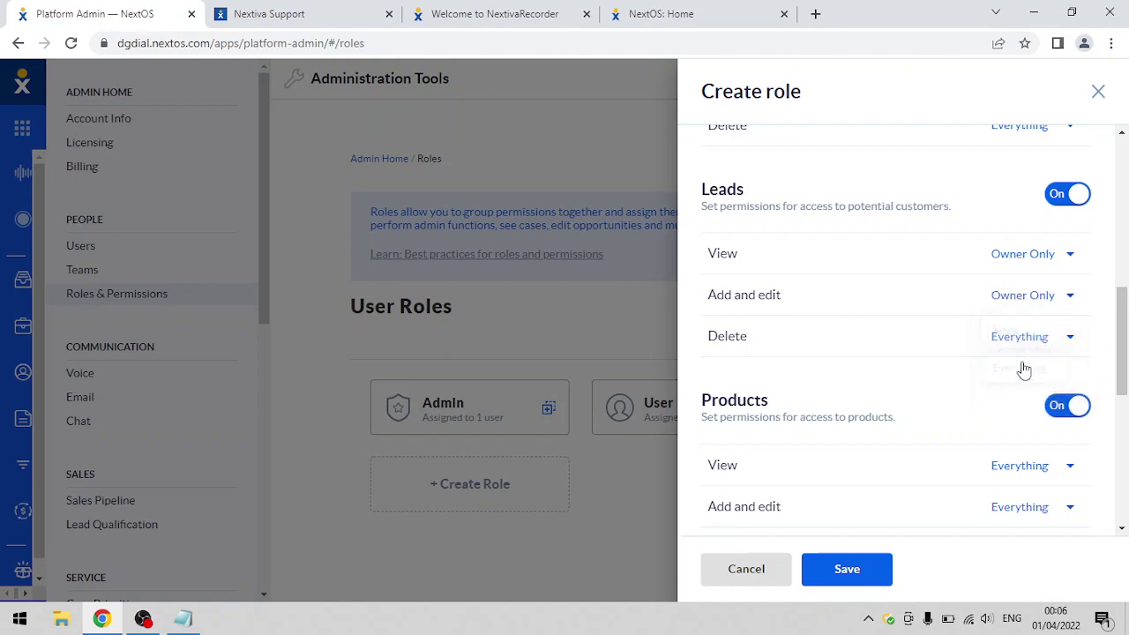
click(1061, 303)
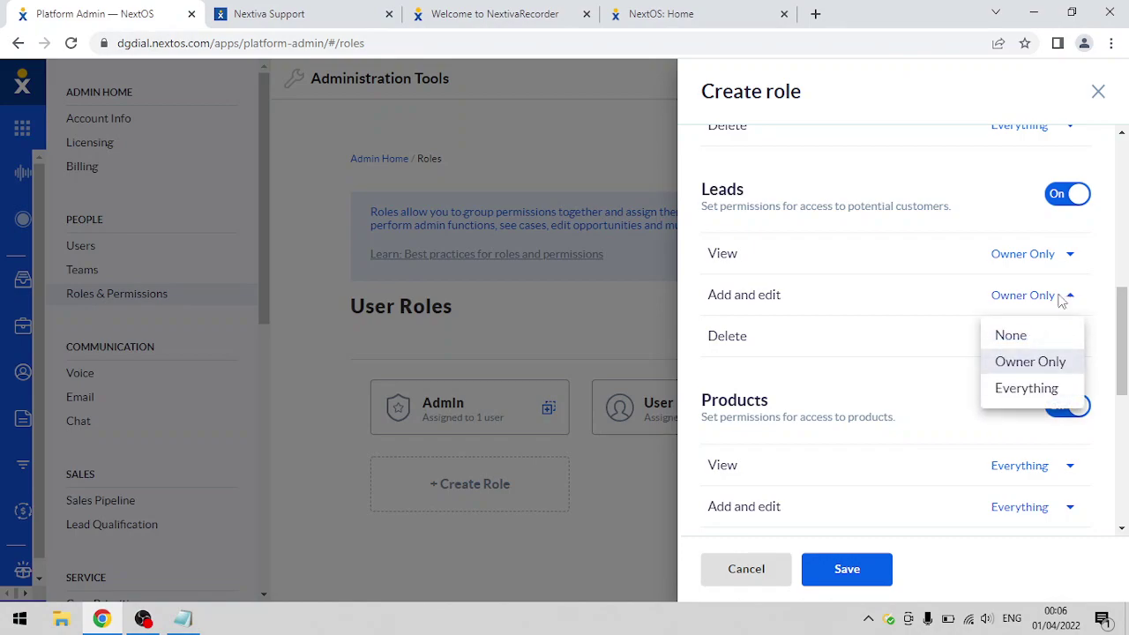
click(1016, 395)
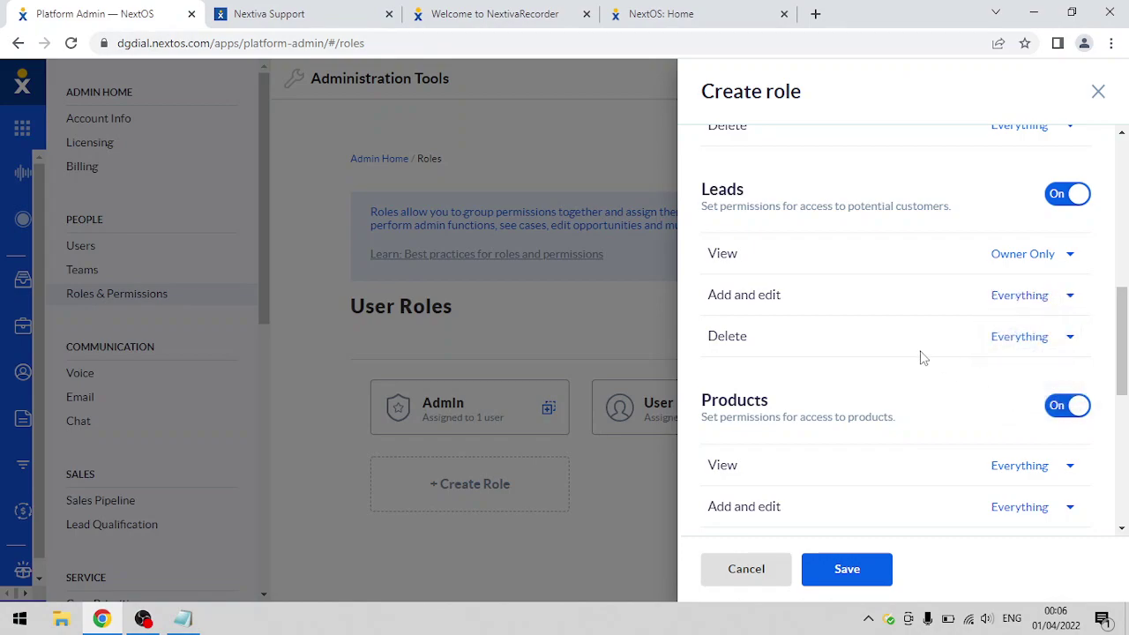
click(764, 340)
click(1021, 338)
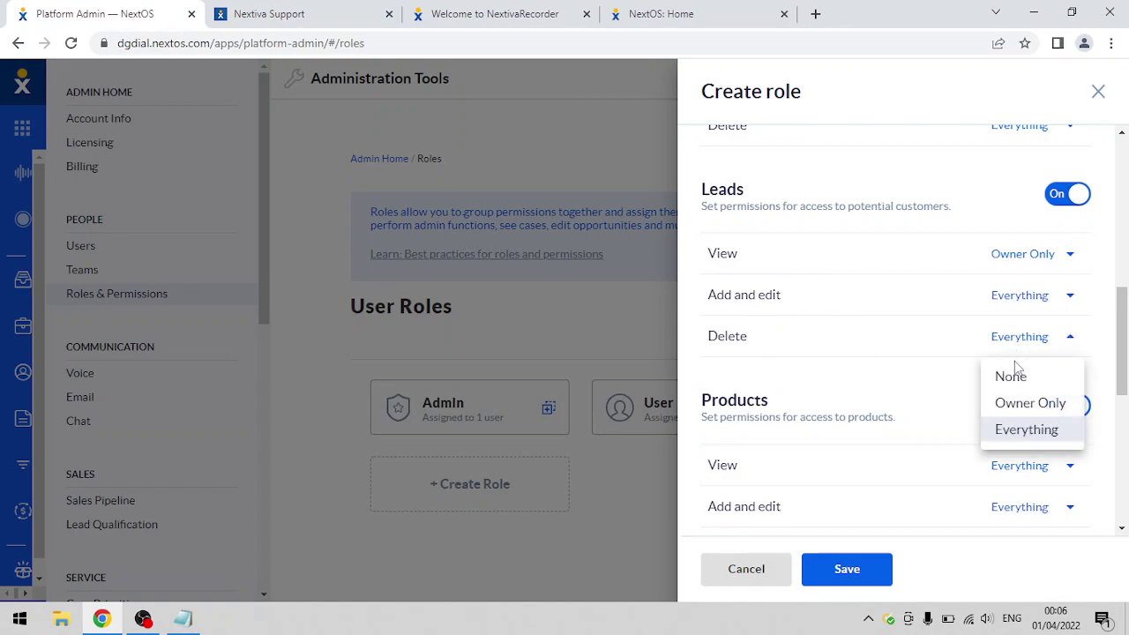
click(1011, 375)
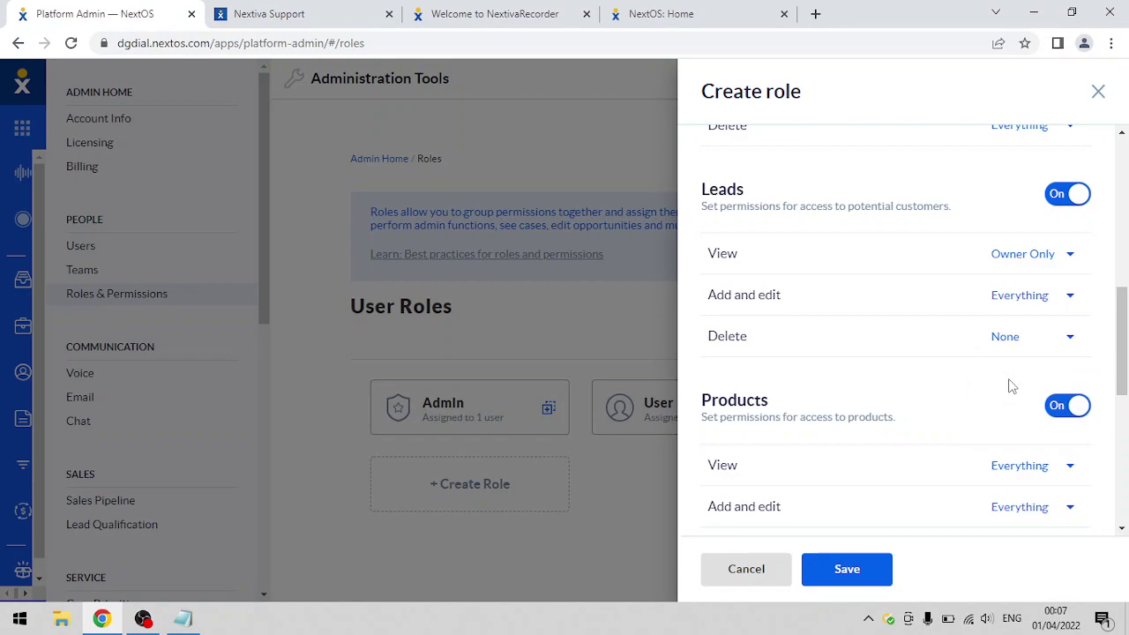
drag(1121, 379, 1121, 232)
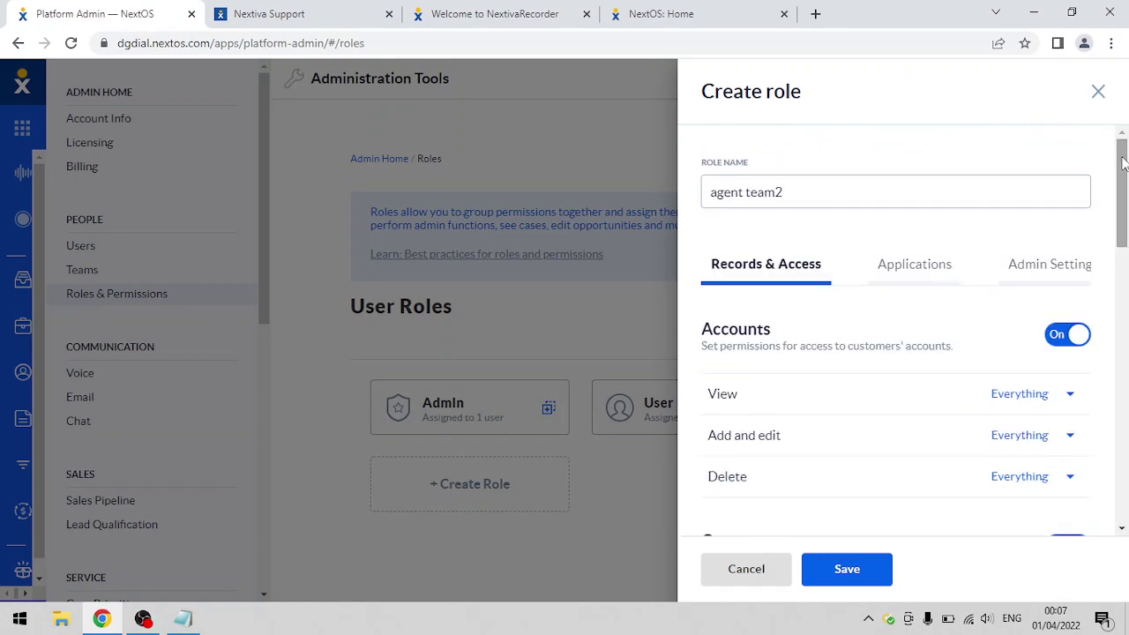
- Under Applications, switch off Nextiva Analytics and Nextiva Surveys access for the role
click(918, 259)
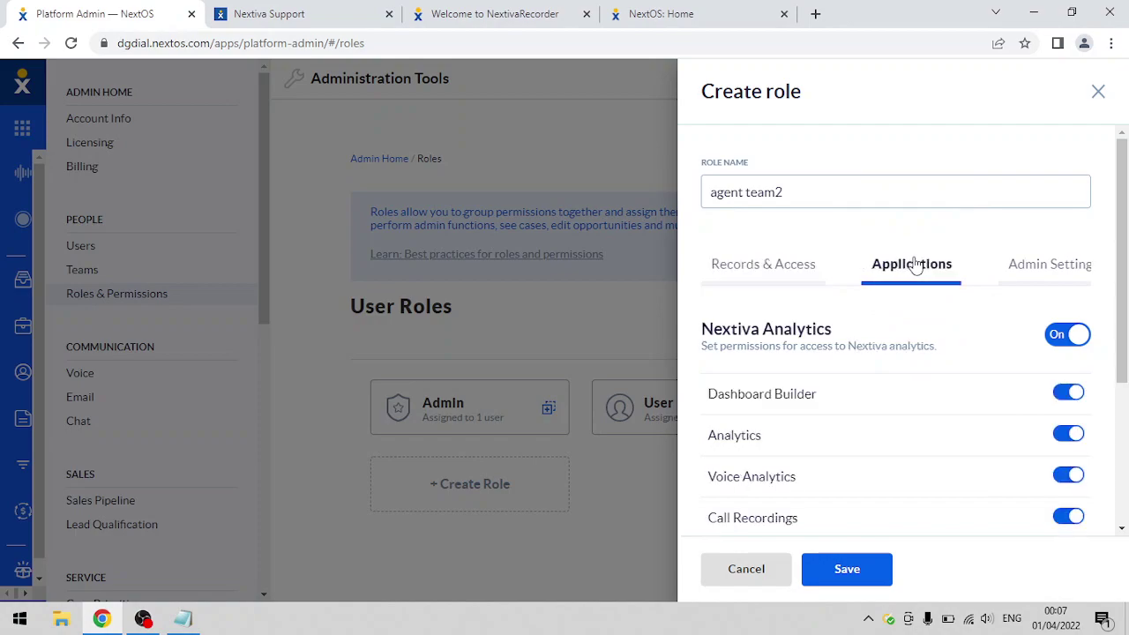
drag(1120, 233, 1126, 297)
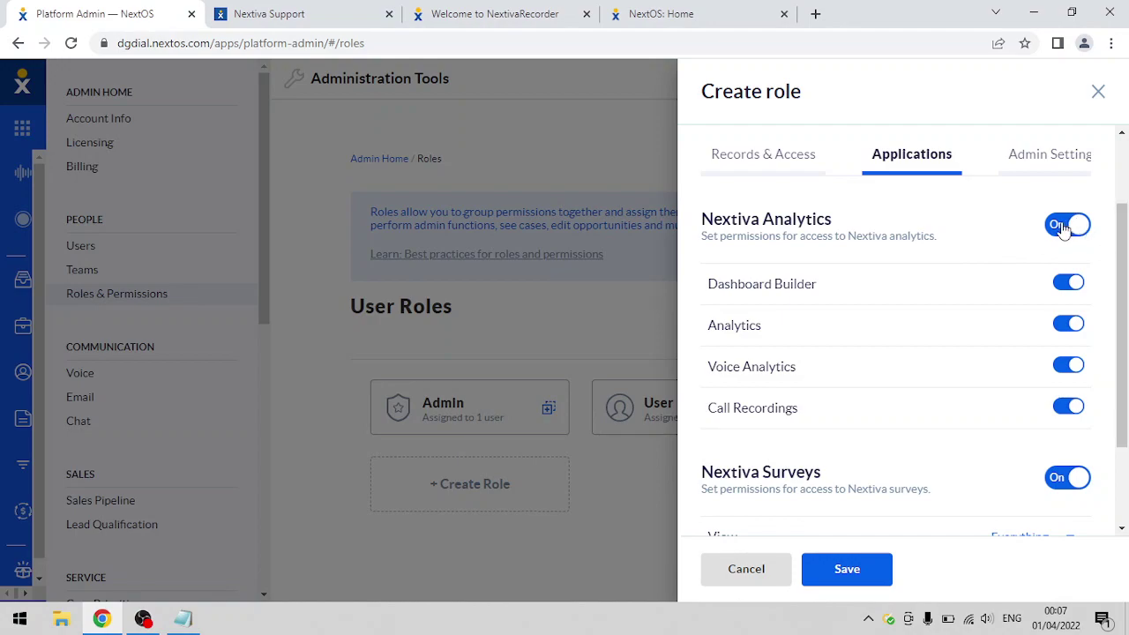
click(1064, 228)
click(1064, 228)
scroll(1114, 386, down, 2)
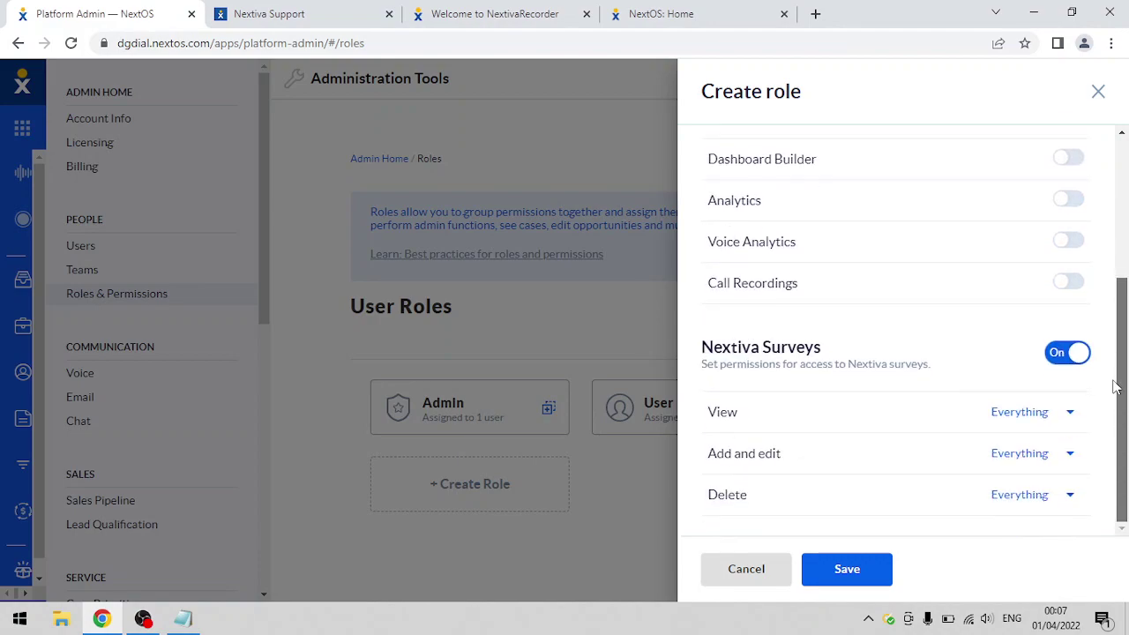
click(1072, 358)
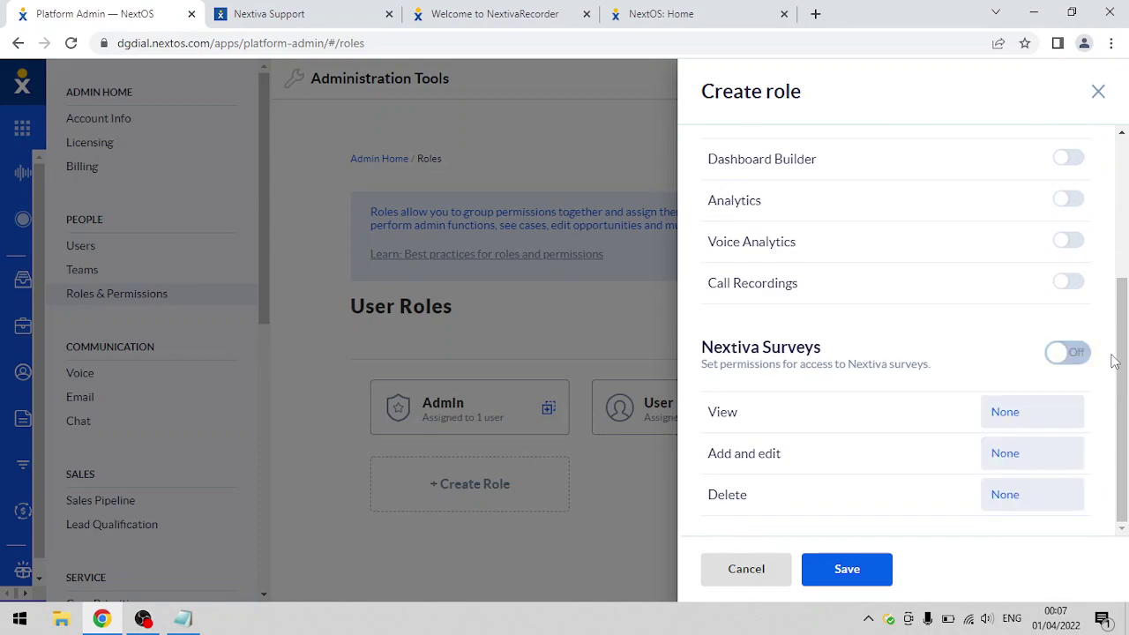
drag(1119, 360, 1124, 234)
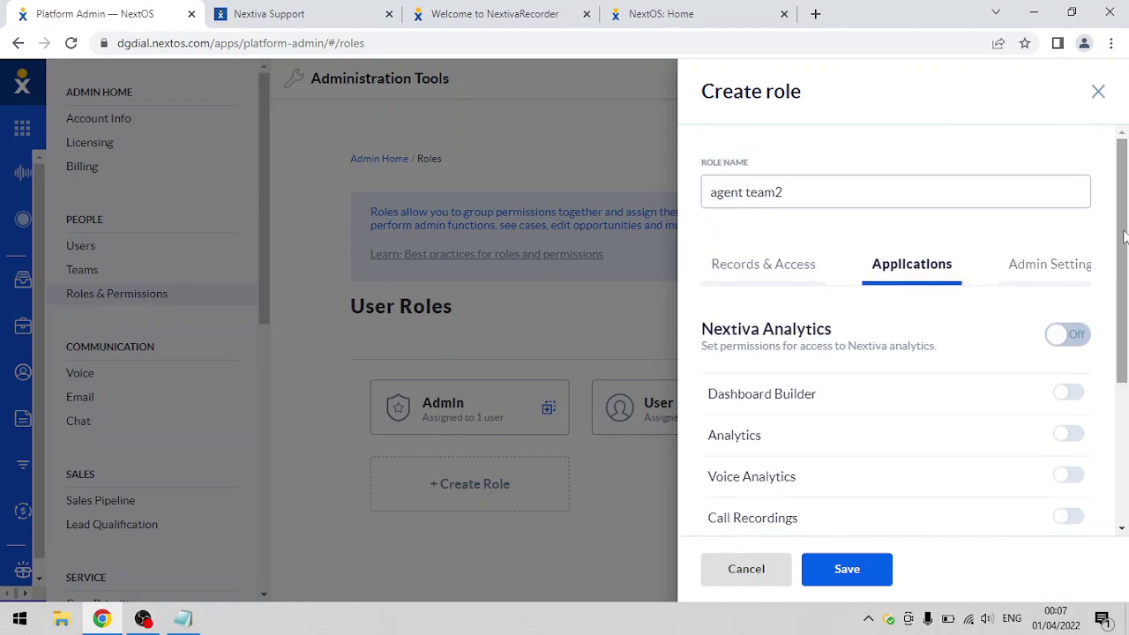
- Turn off Account Info & Billing, People, Data, Communication and Customer Journey admin permissions
click(1048, 280)
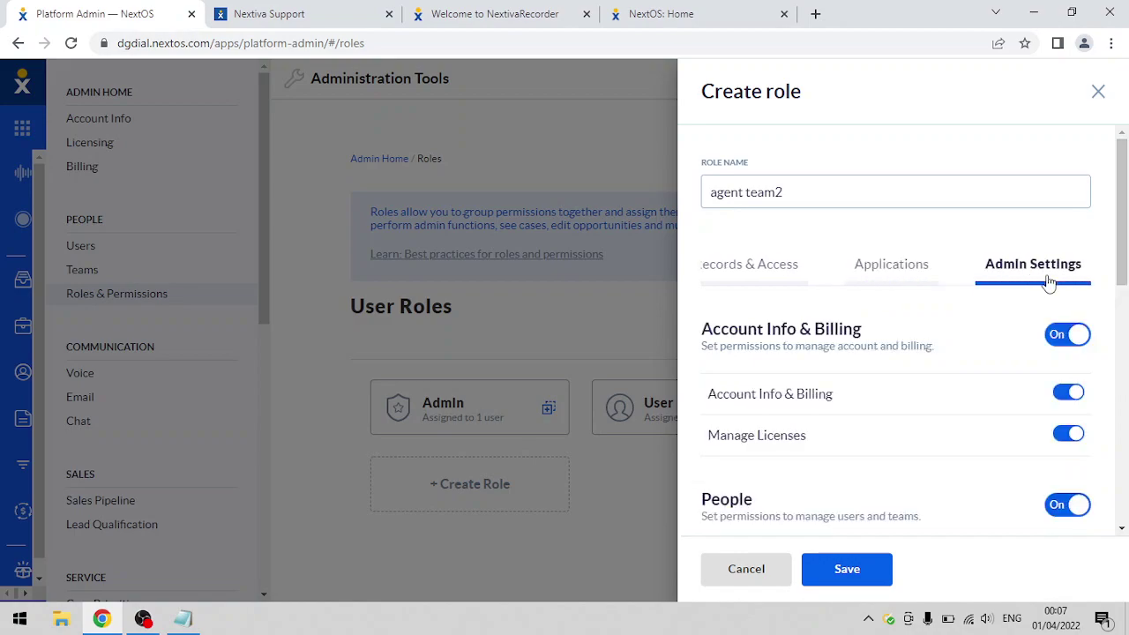
click(872, 349)
click(1062, 336)
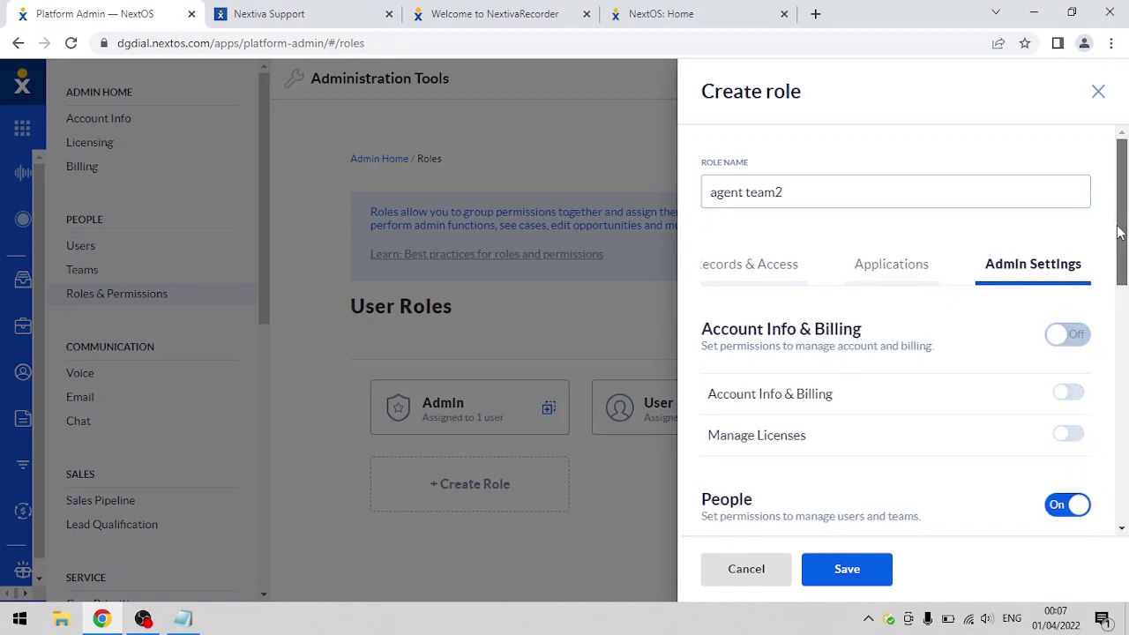
scroll(1118, 232, down, 4)
click(1060, 201)
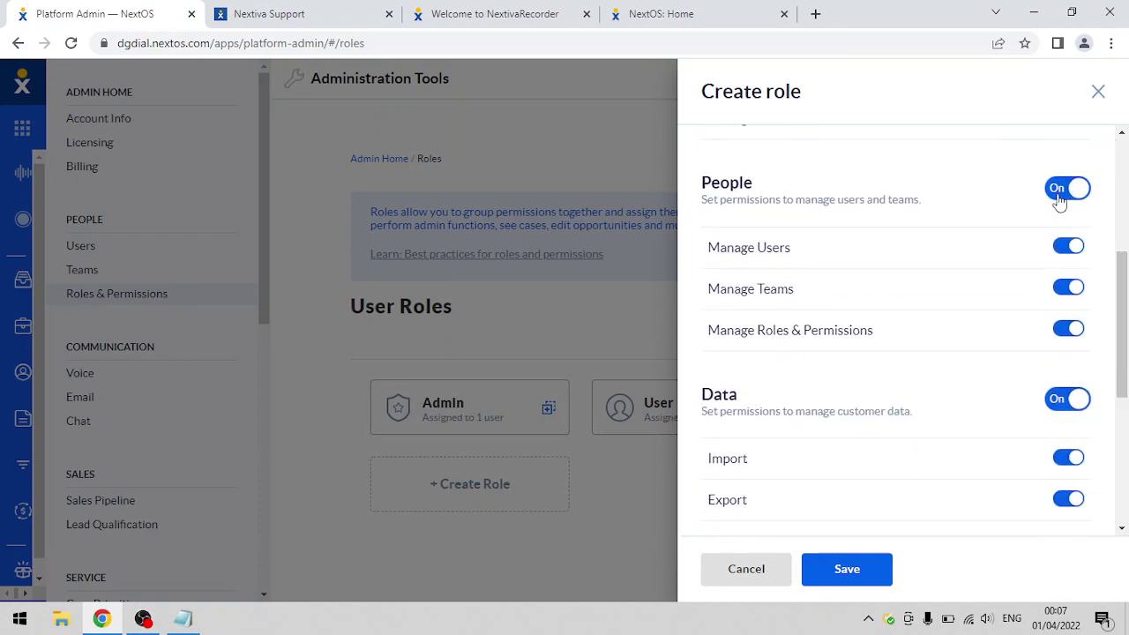
click(1036, 413)
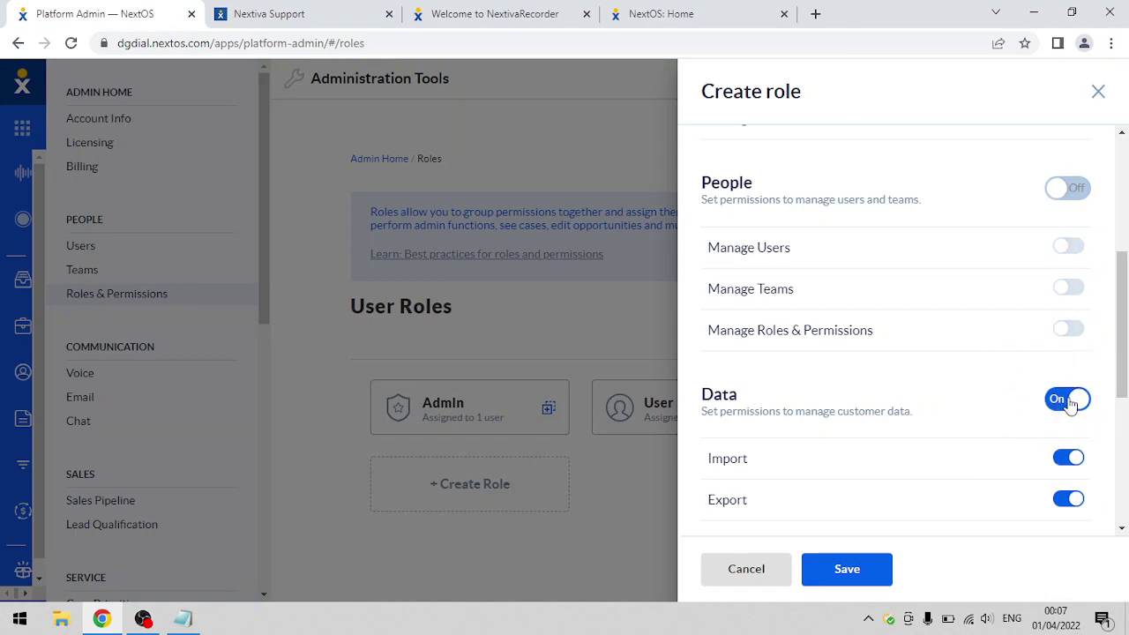
drag(1124, 364, 1117, 448)
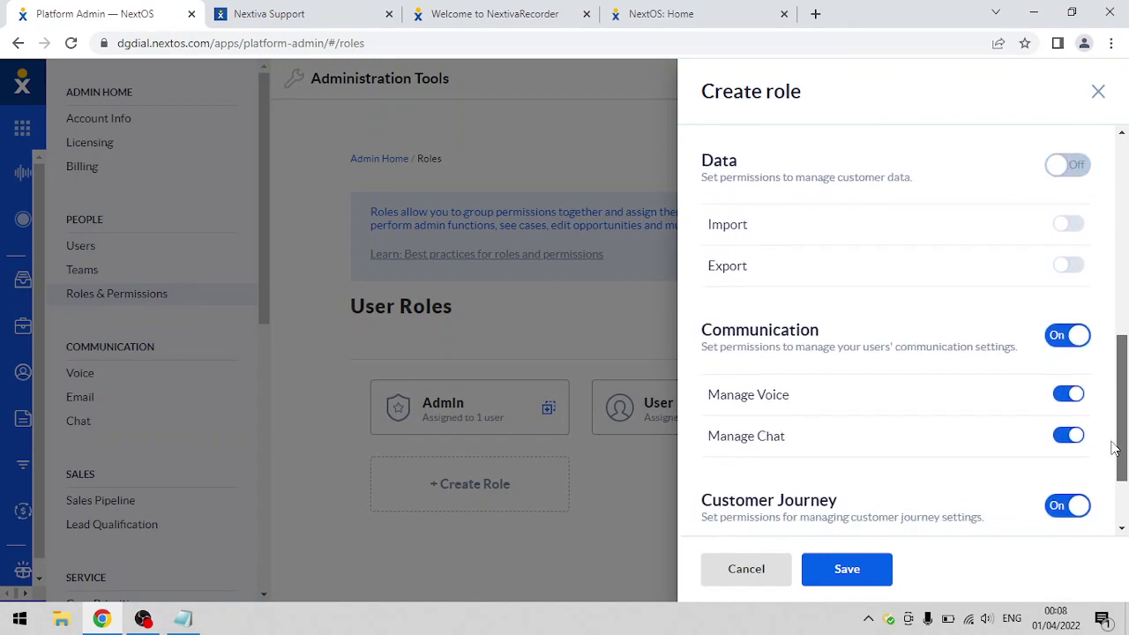
click(1057, 342)
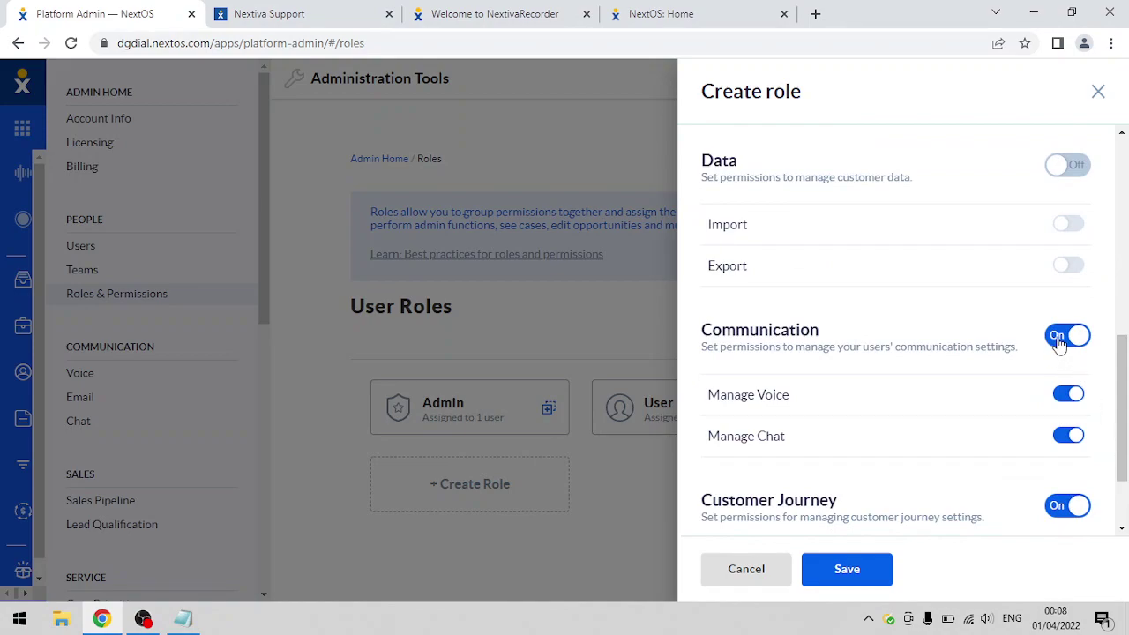
click(1061, 504)
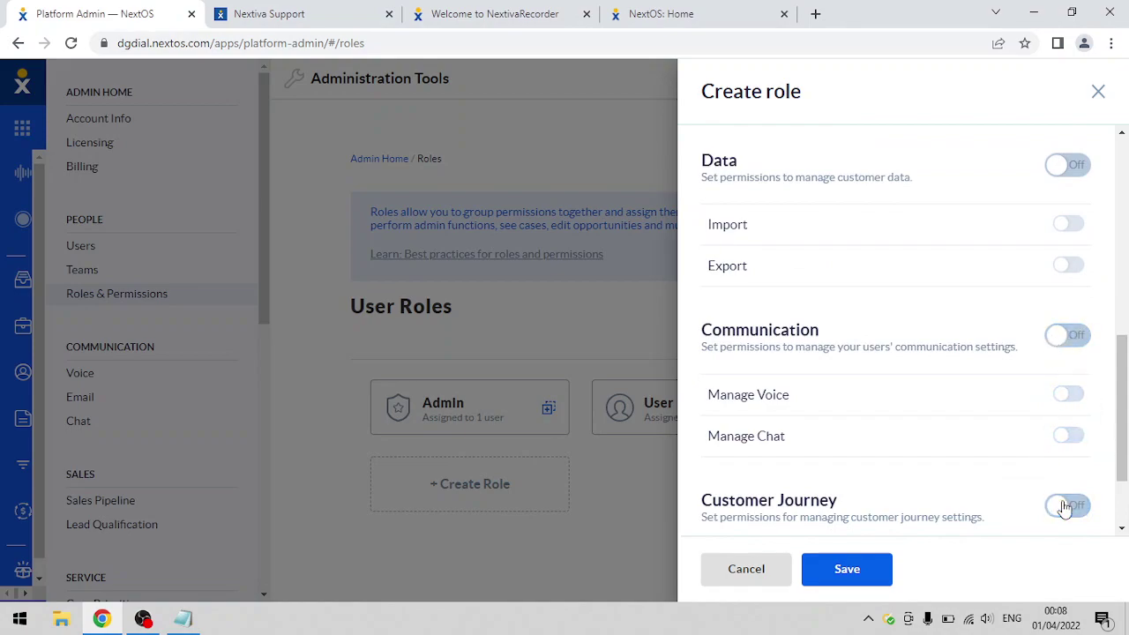
drag(1123, 453, 1120, 494)
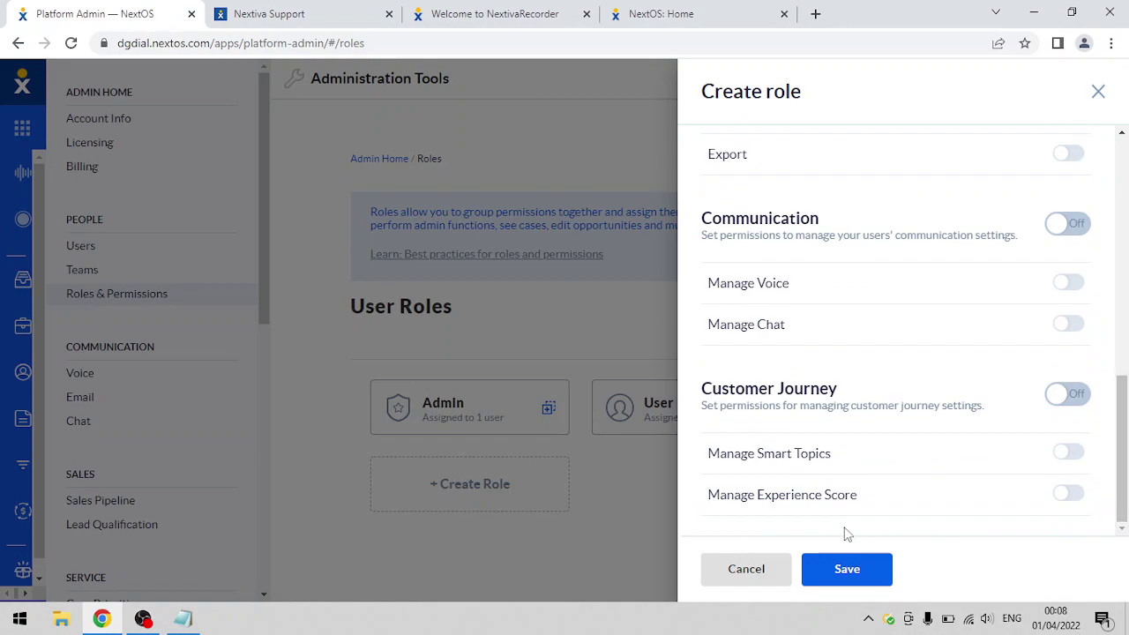
- Try saving the role, dismiss the duplicate-name error, and cancel the new role
click(842, 572)
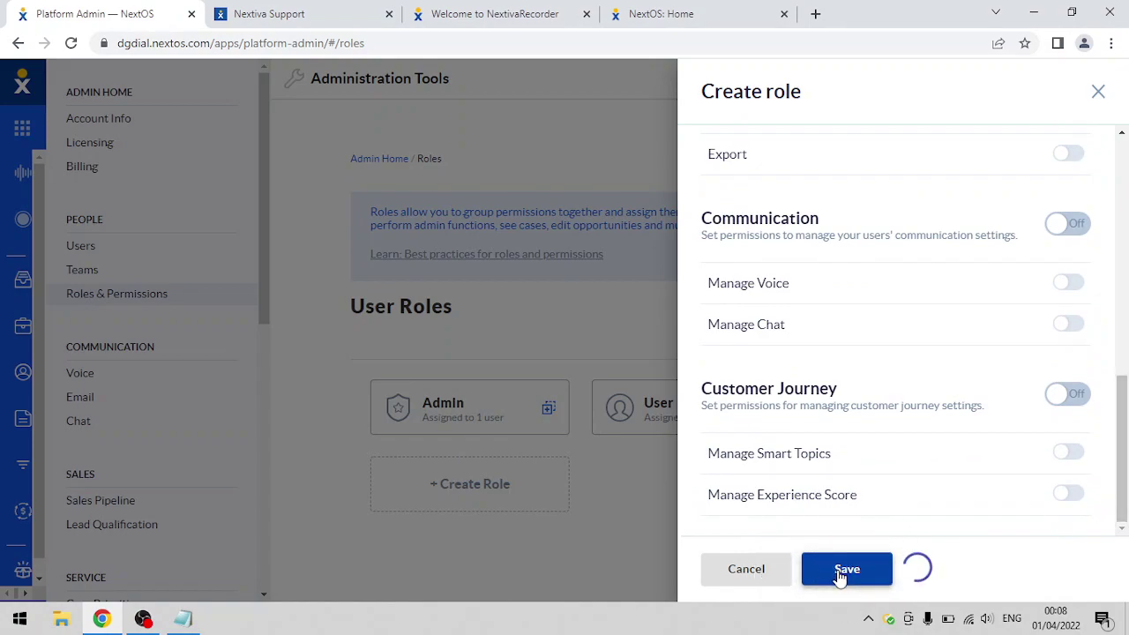
click(803, 302)
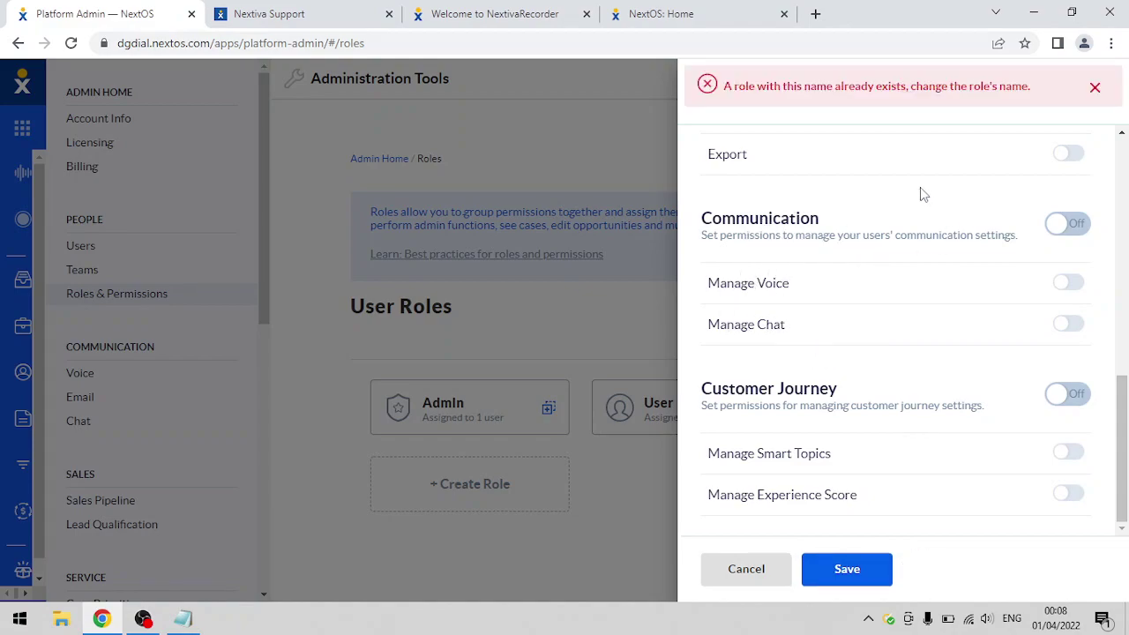
click(908, 98)
click(1094, 91)
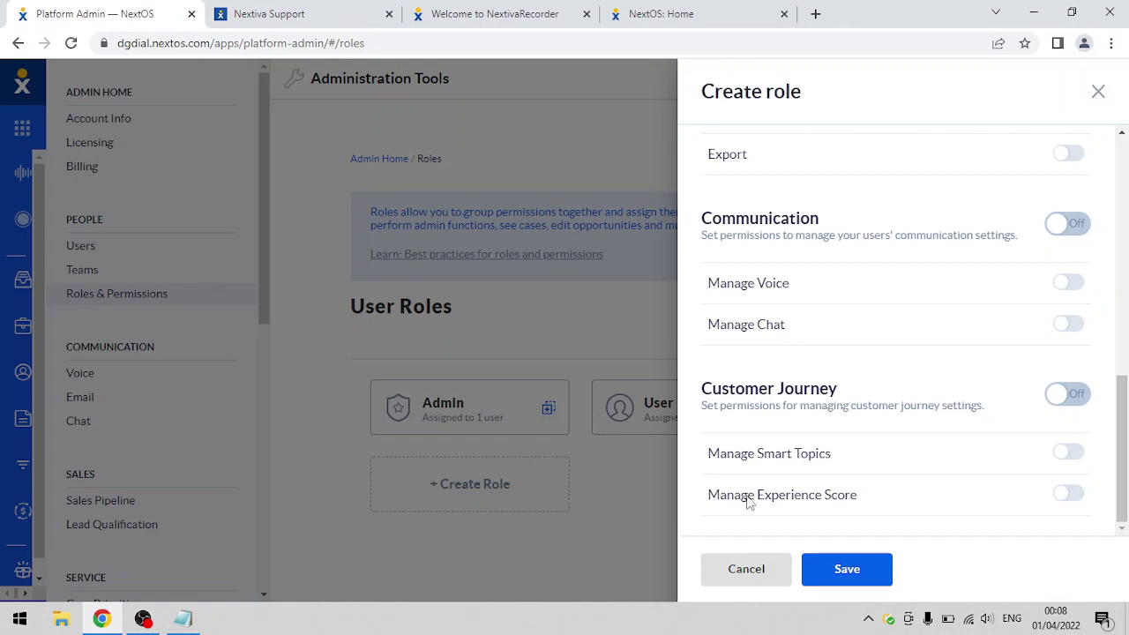
click(739, 569)
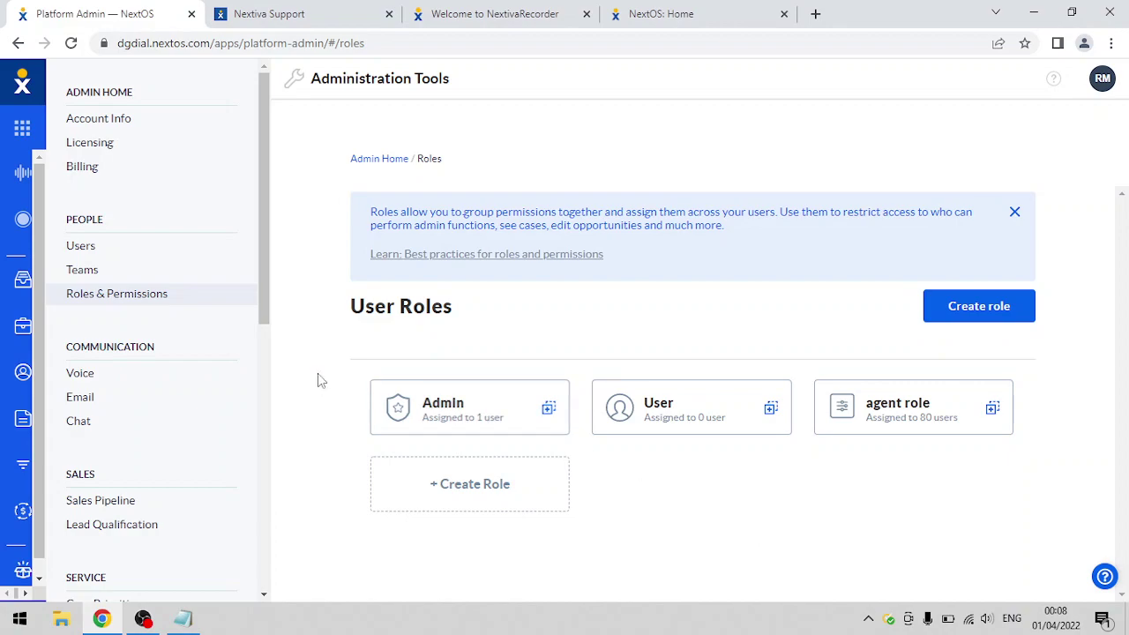
- Go to the list of current users and start adding a new user
click(139, 302)
click(107, 268)
click(104, 249)
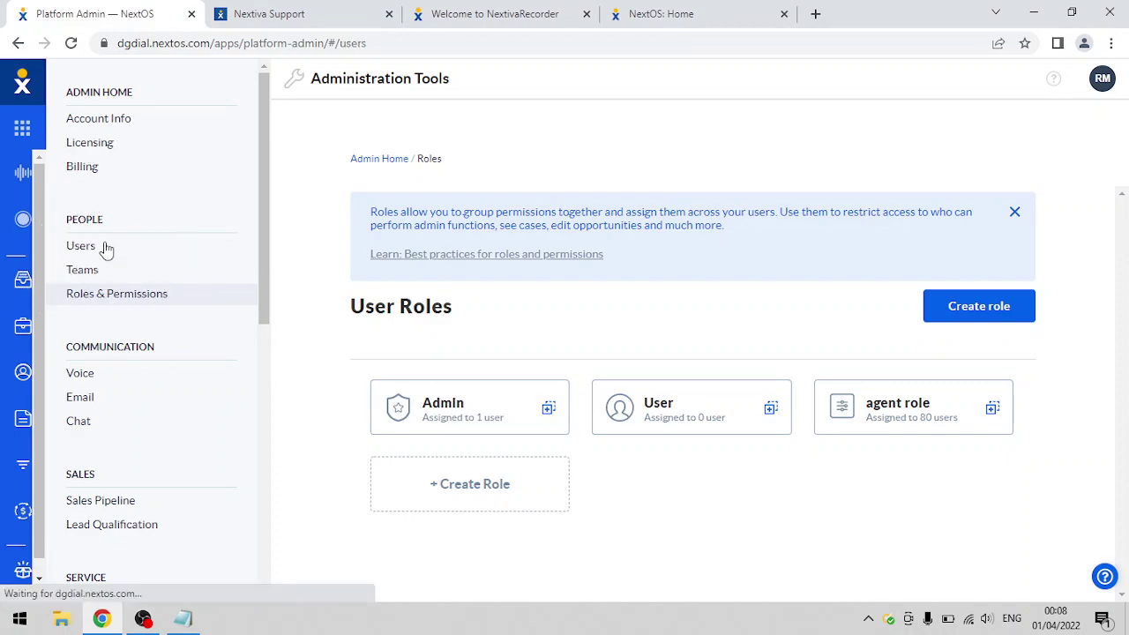
click(935, 204)
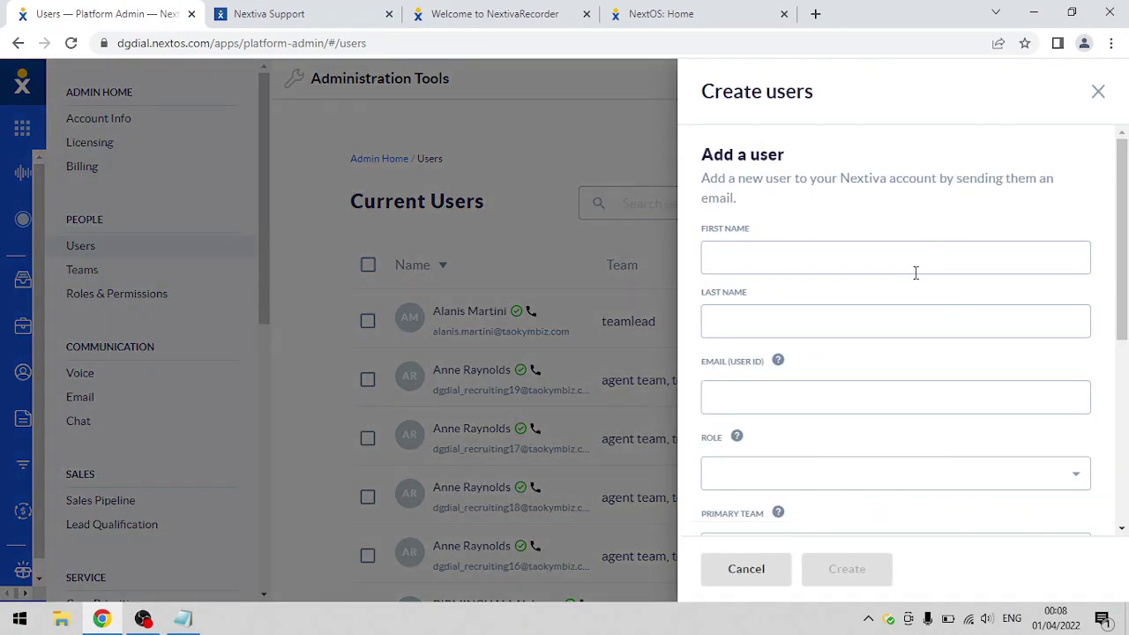
- Enter first name agent1 and last name team 1 for the new user
click(916, 272)
text(agent1)
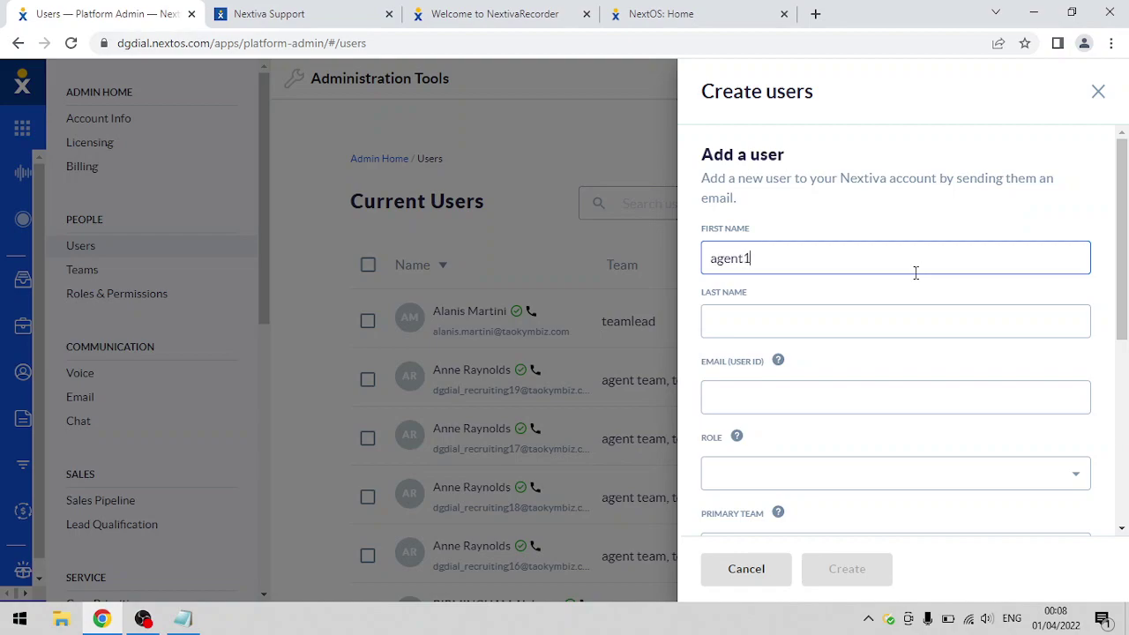
key(Tab)
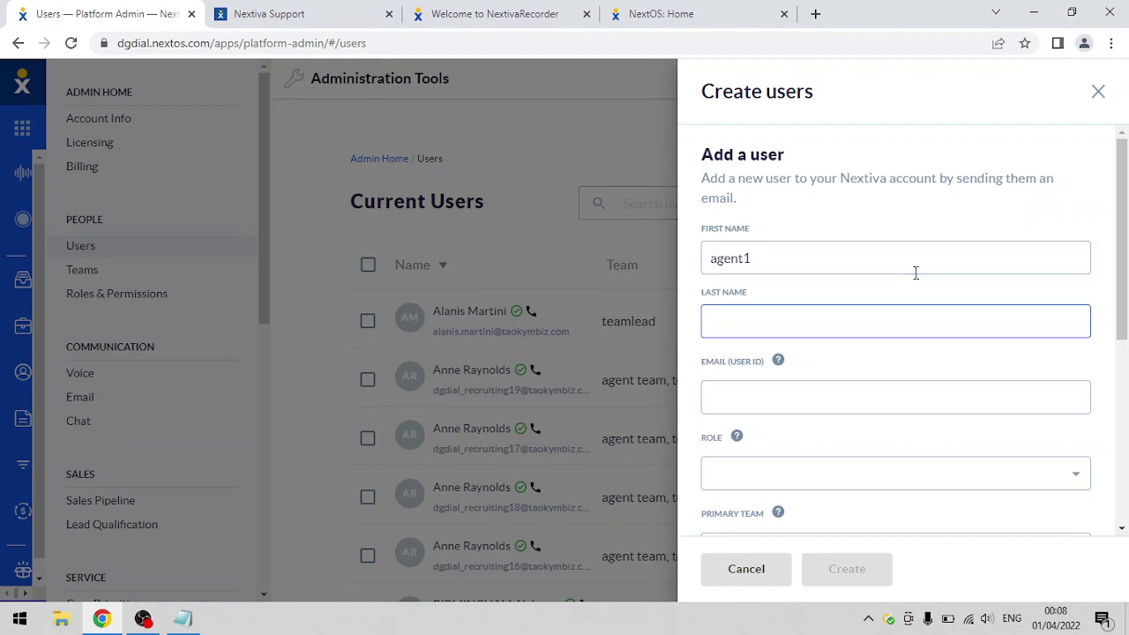
text(team 1)
click(780, 262)
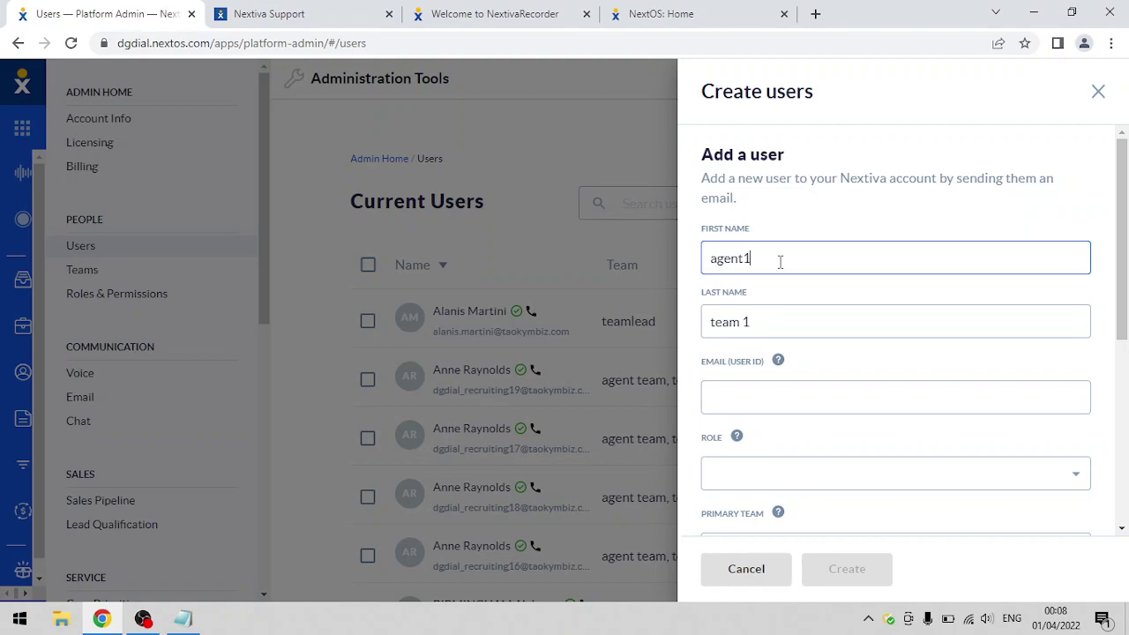
- Fill in the new user's e-mail address as the User ID, correcting a typo
click(749, 315)
click(733, 397)
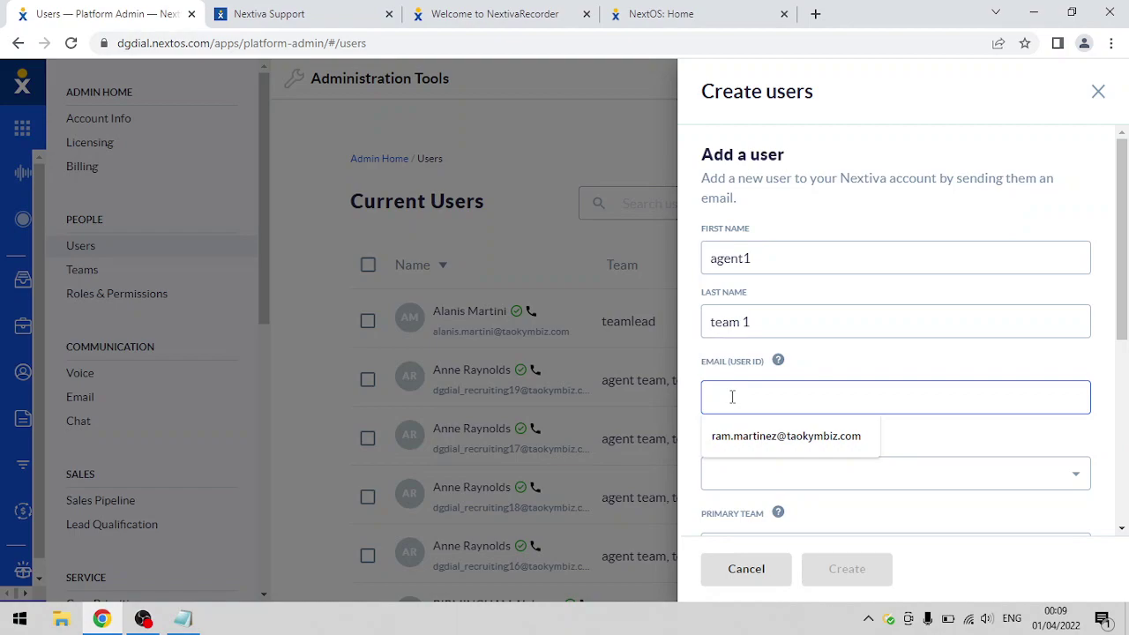
text(email)
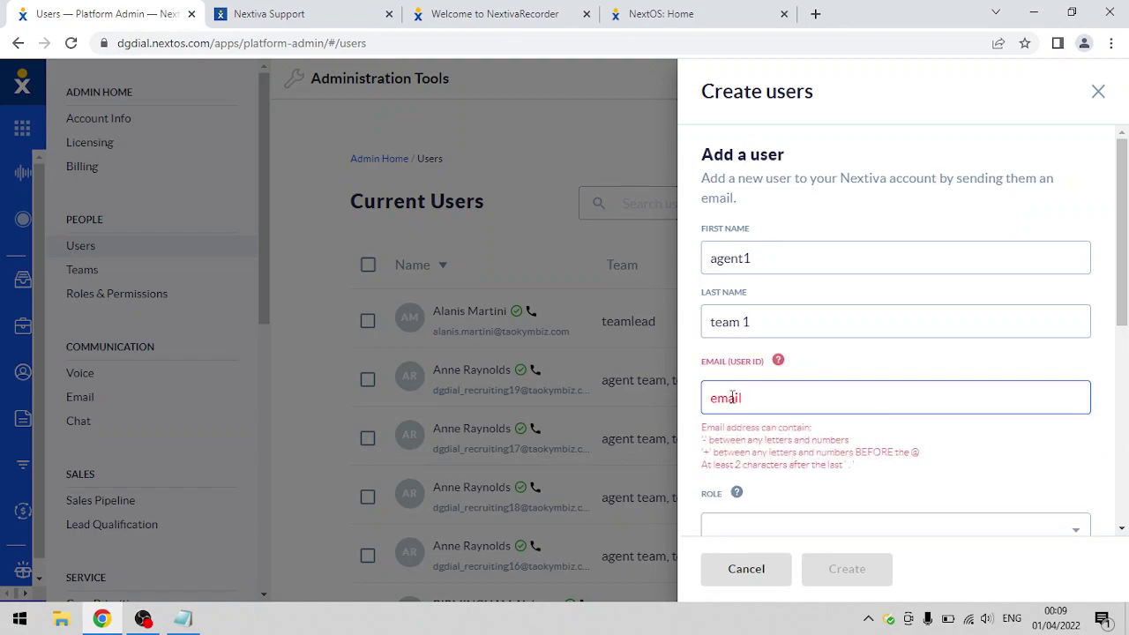
text(us)
text(@yourdm)
key(BackSpace)
text(omain.com)
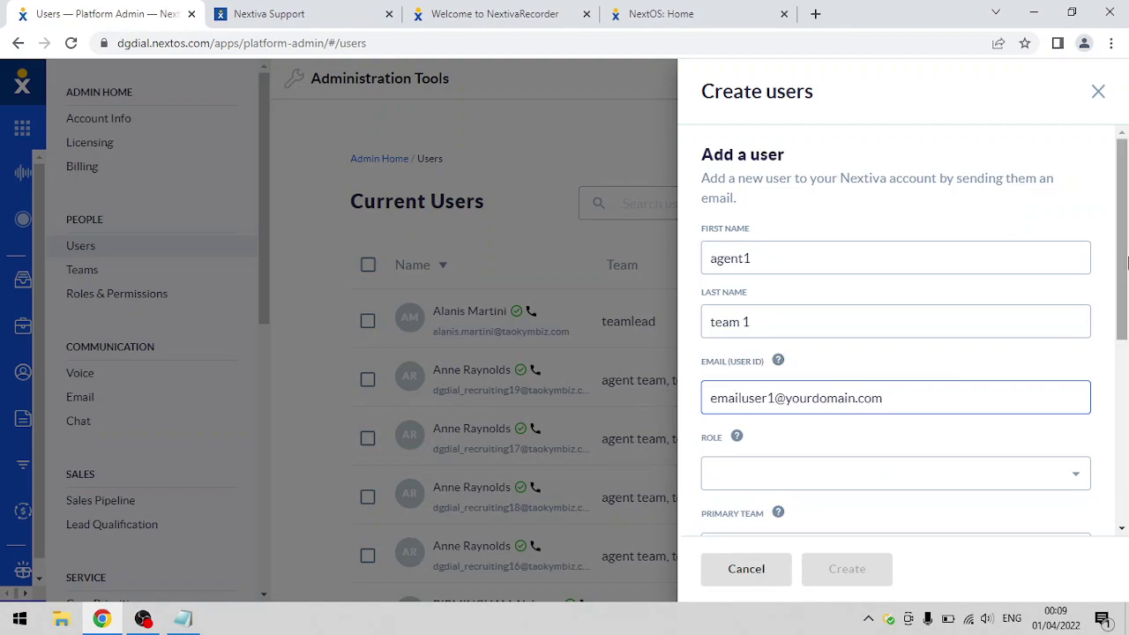
drag(1120, 264, 1120, 351)
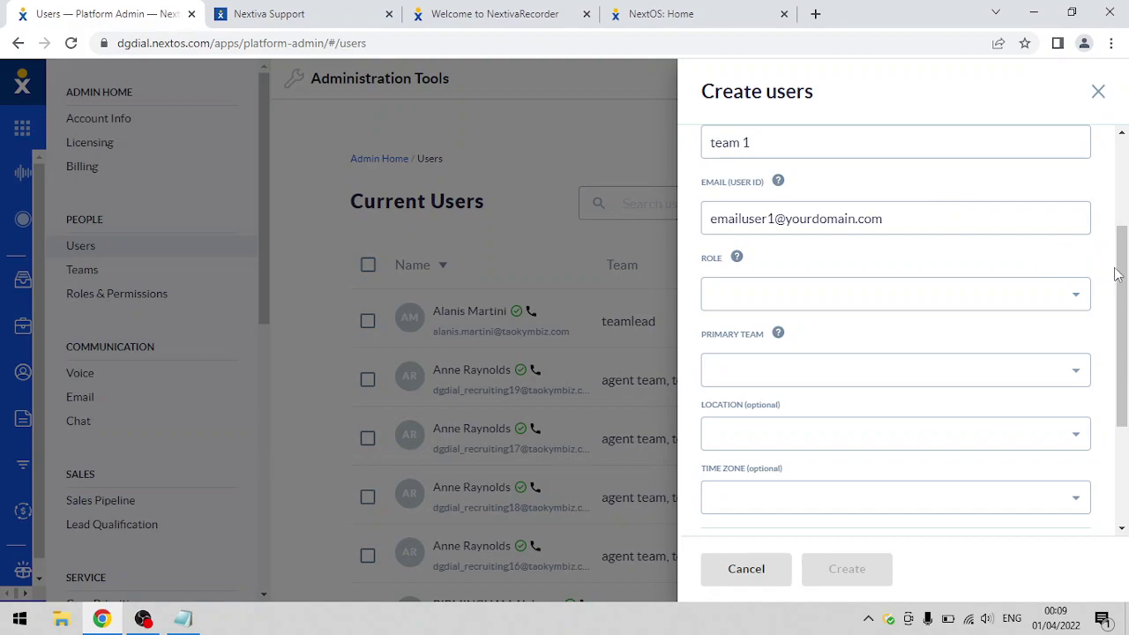
- Assign agent role, agent team, Location 1 and (UTC-04:00) Eastern Time to the new user
drag(1122, 278, 1122, 301)
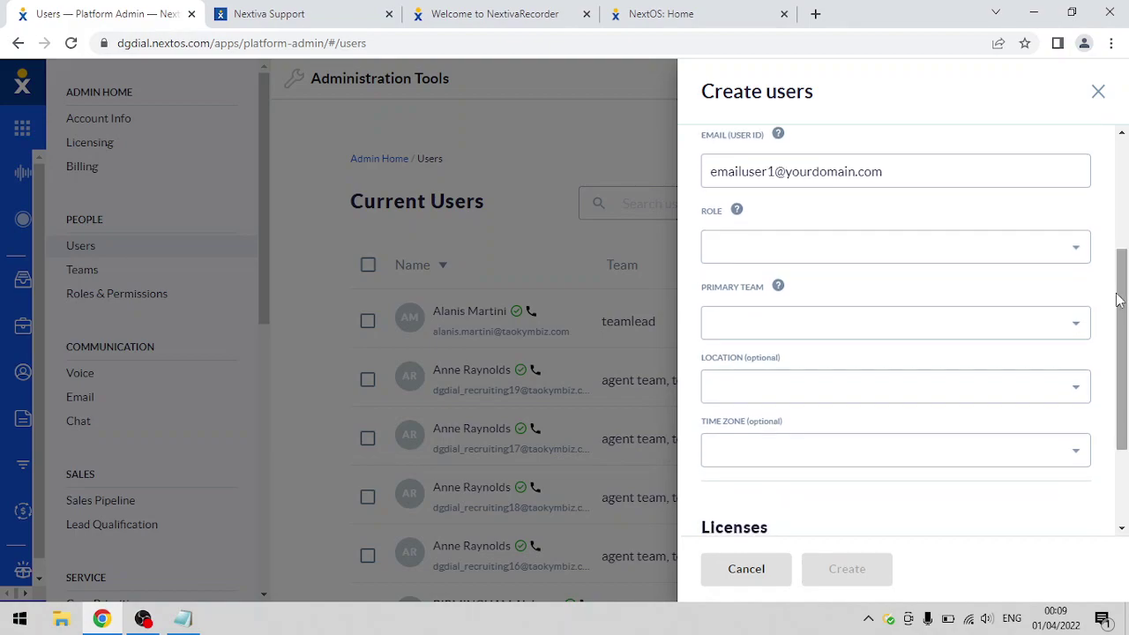
click(1072, 253)
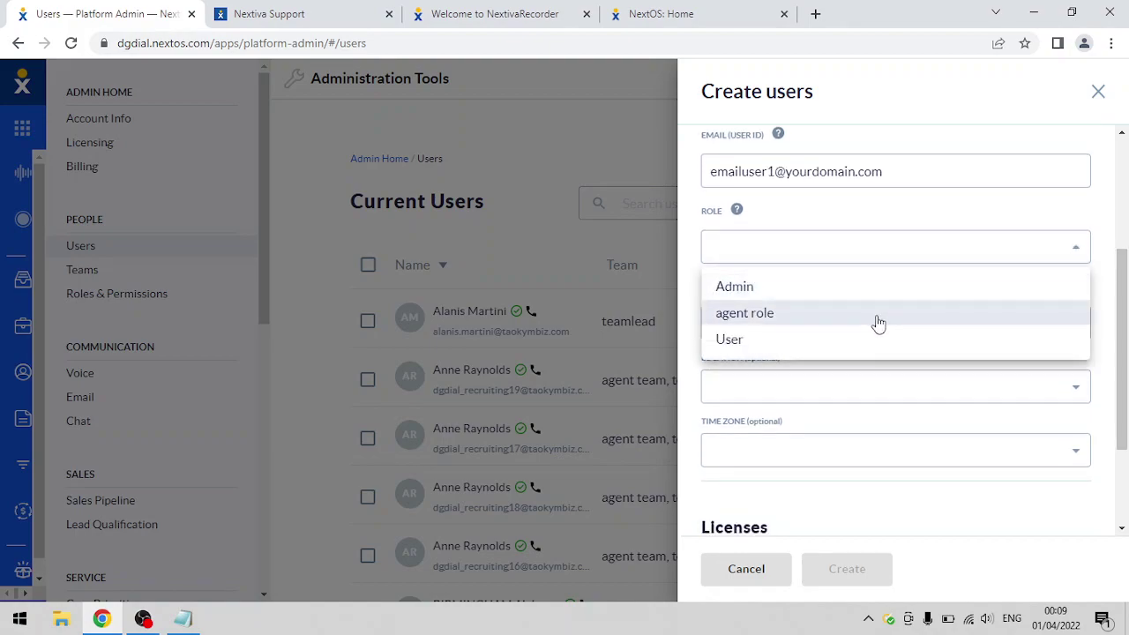
click(779, 314)
click(764, 323)
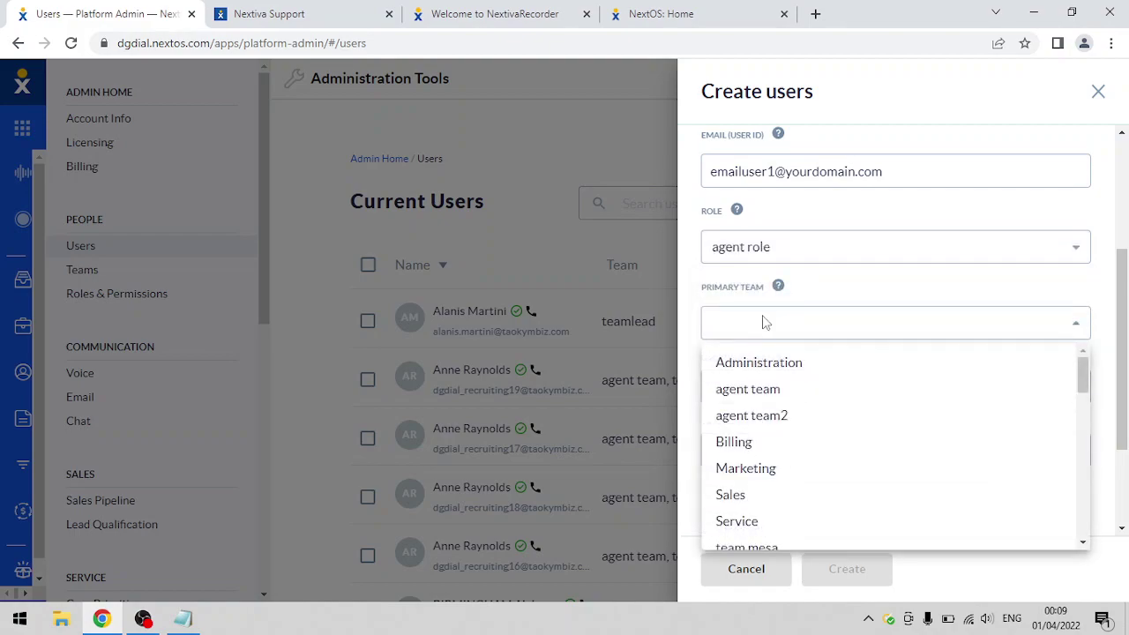
click(759, 389)
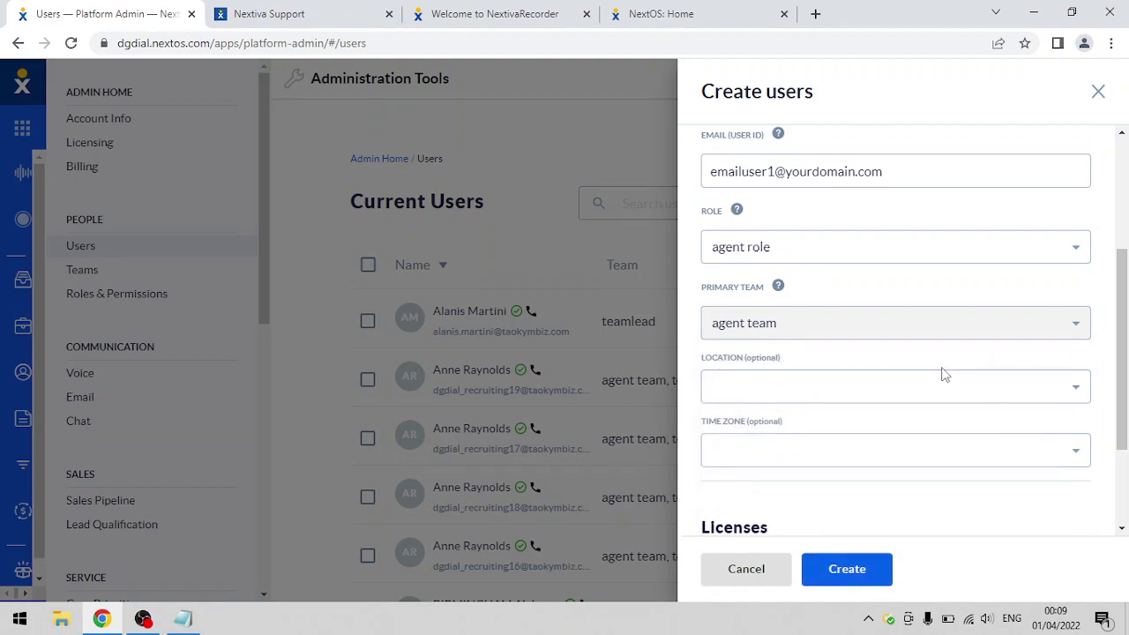
click(936, 402)
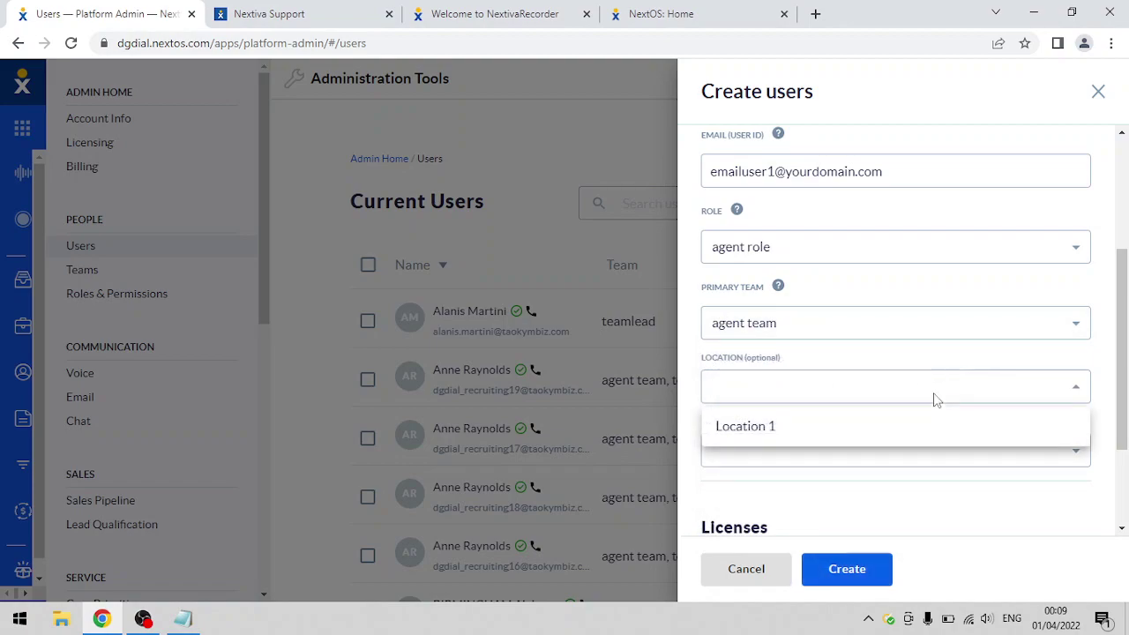
click(811, 441)
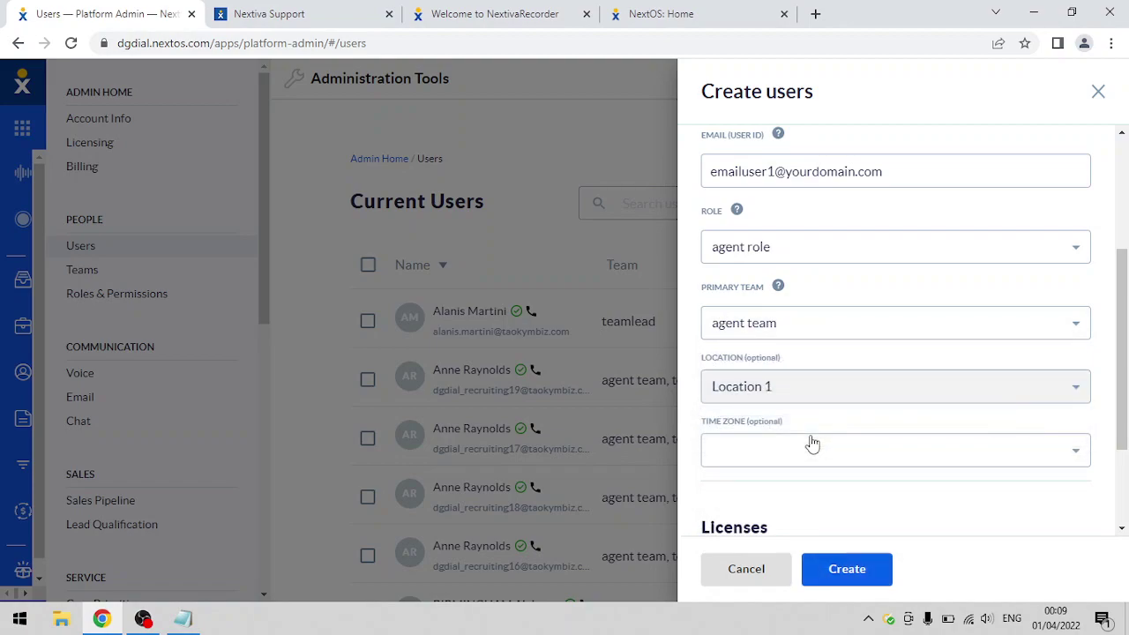
click(832, 456)
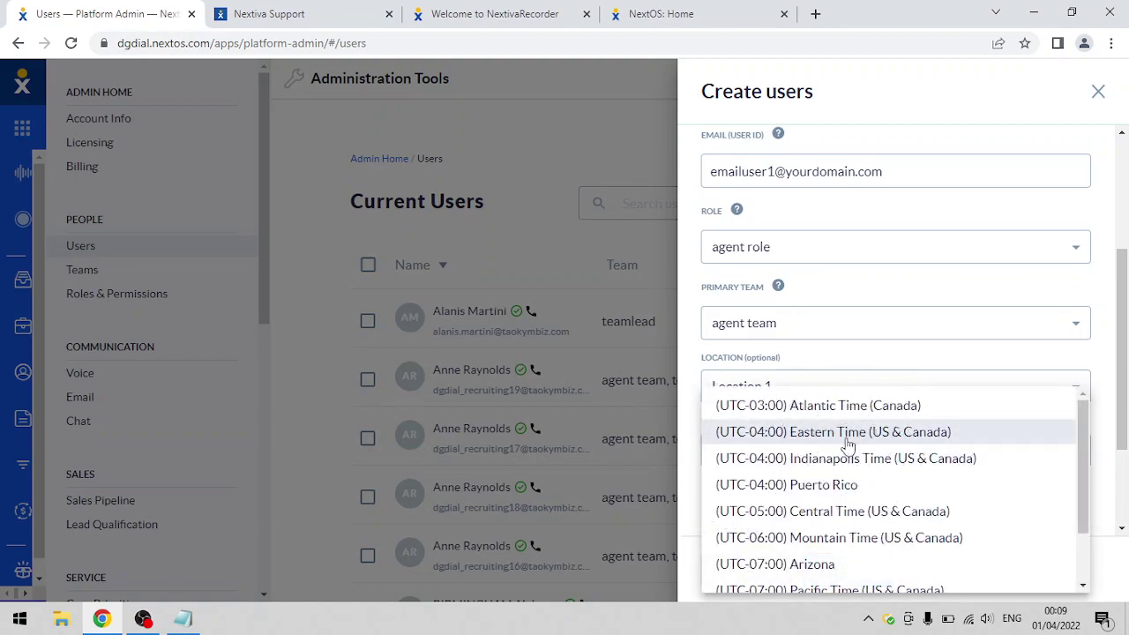
click(847, 444)
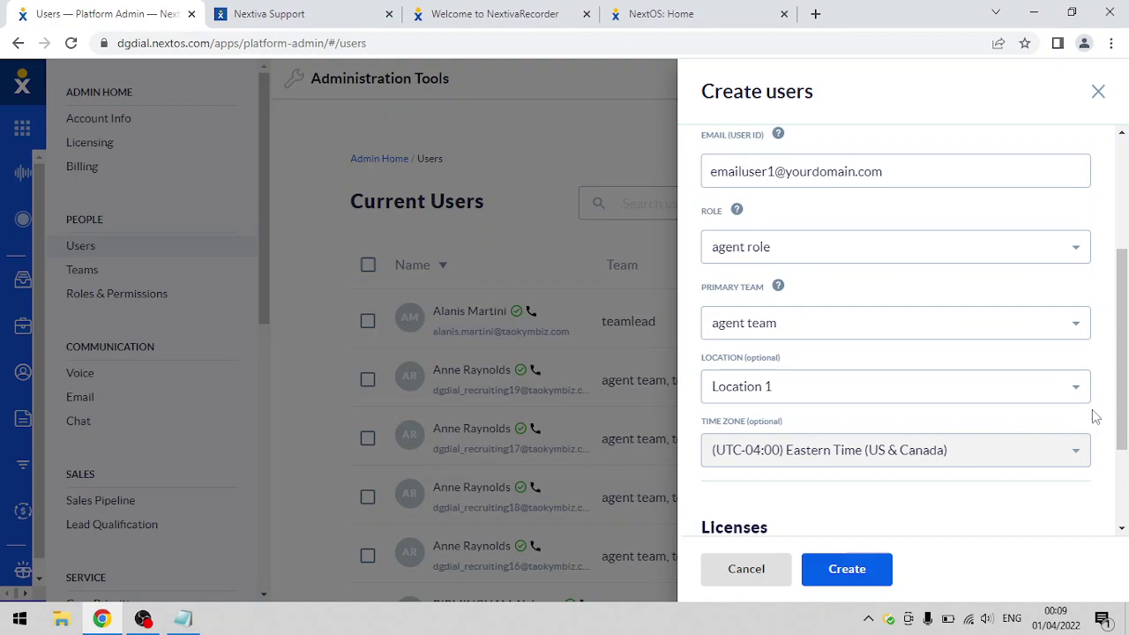
drag(1122, 395, 1102, 479)
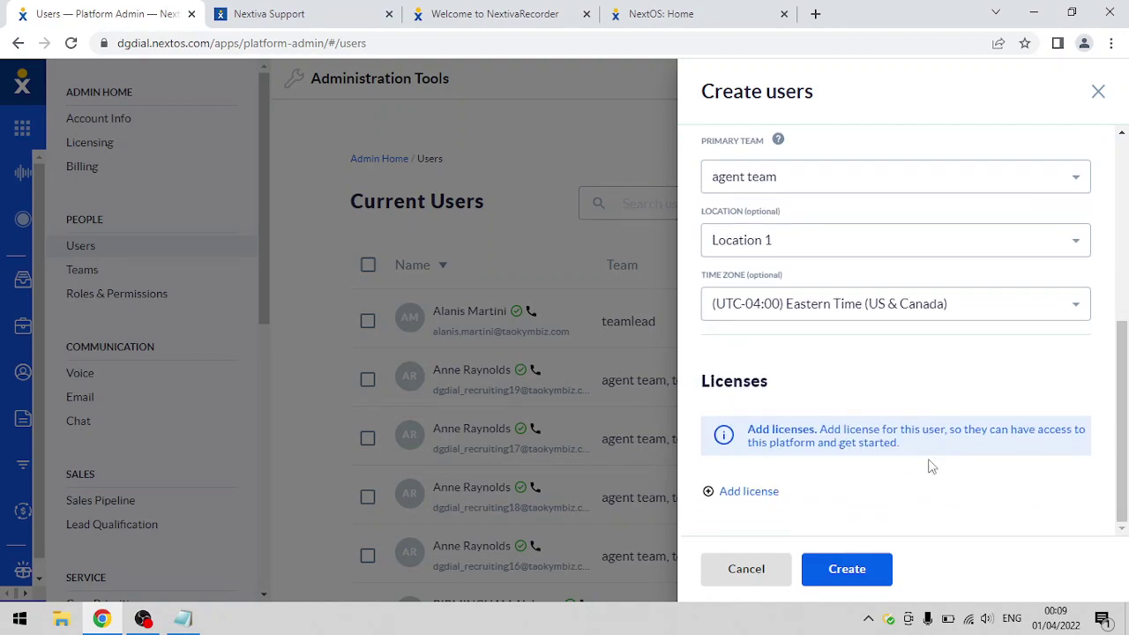
- Add the Nextiva Cloud Communications Professional: Additional User license to the user
click(752, 494)
click(760, 496)
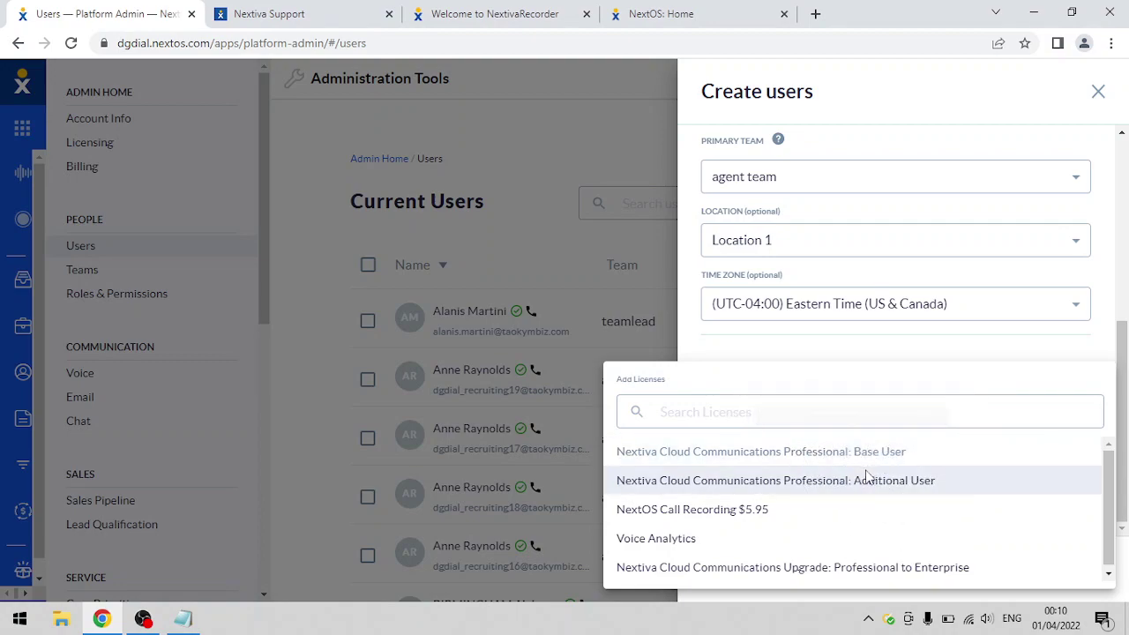
click(867, 484)
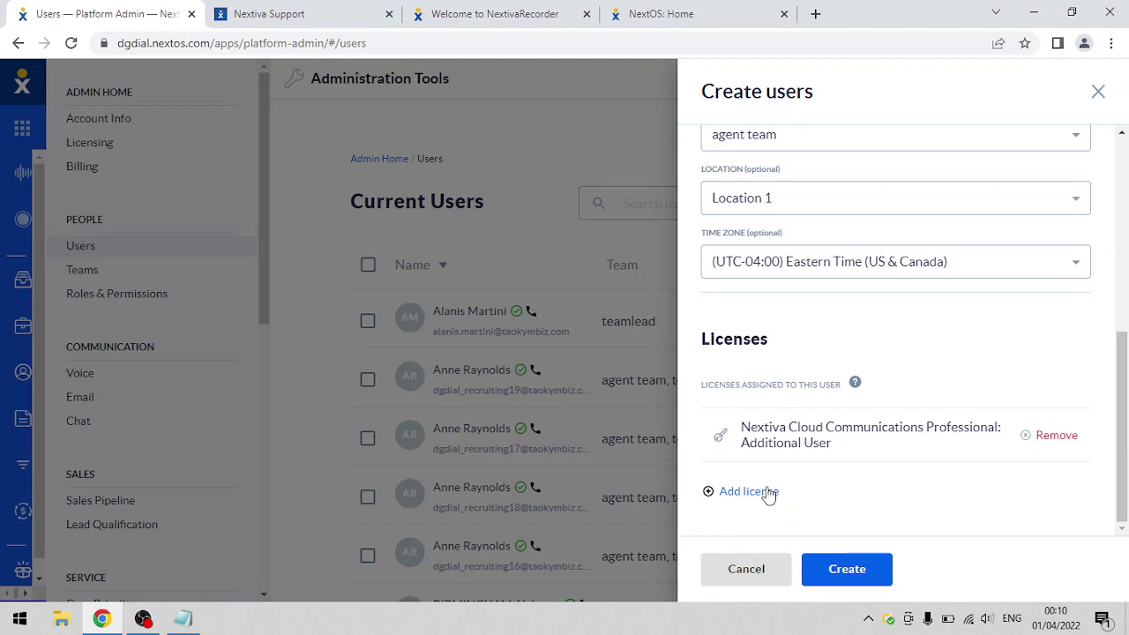
click(858, 442)
click(831, 438)
drag(834, 446, 763, 428)
click(767, 431)
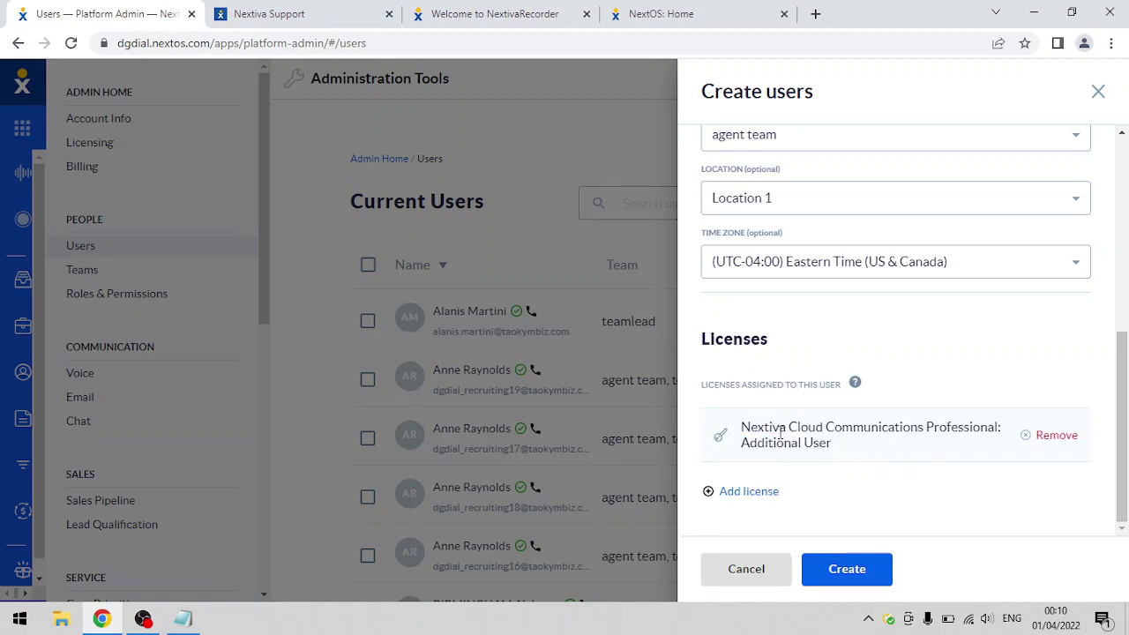
- Add the NextOS Call Recording $5.95 license and create the user
click(746, 497)
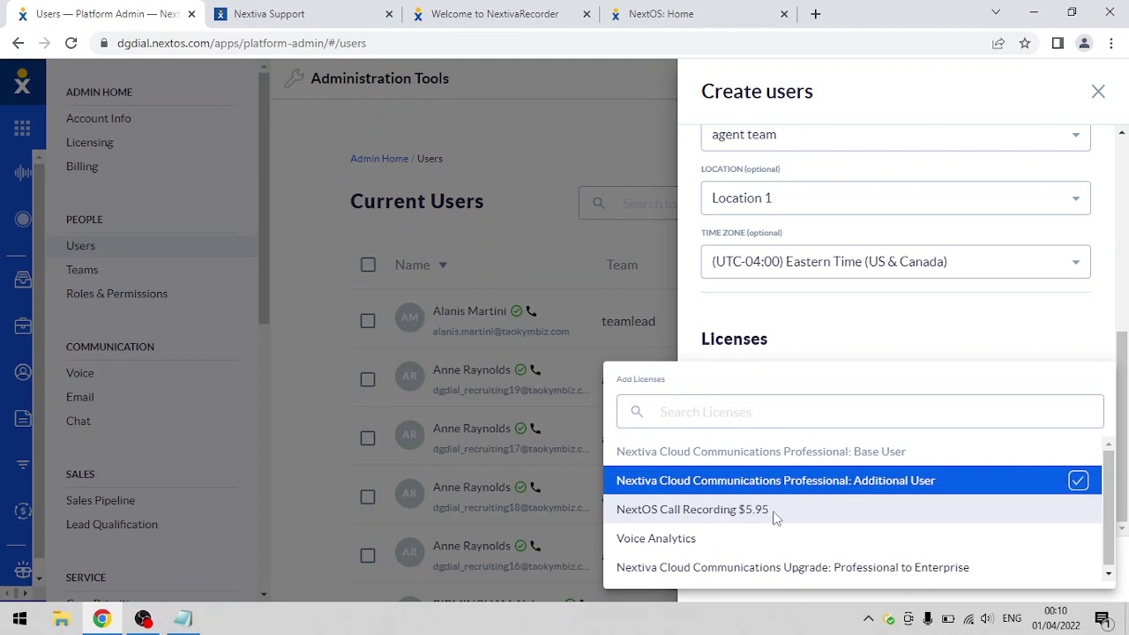
click(773, 516)
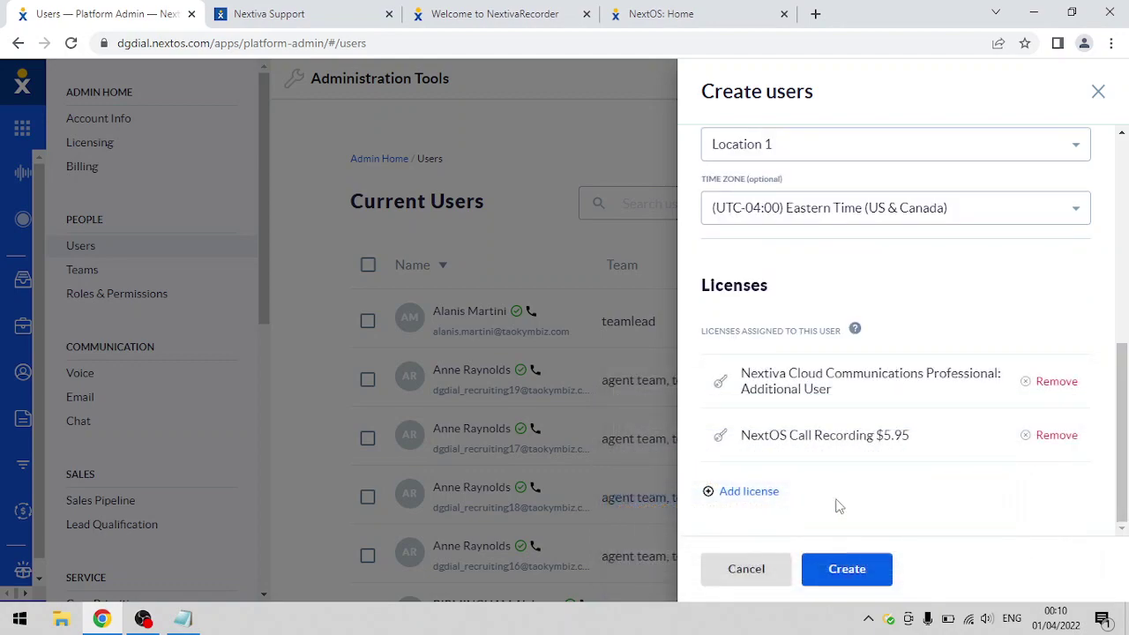
click(931, 447)
click(845, 570)
- Scroll back up and highlight the new user's e-mail address to check it
drag(1125, 453, 1127, 353)
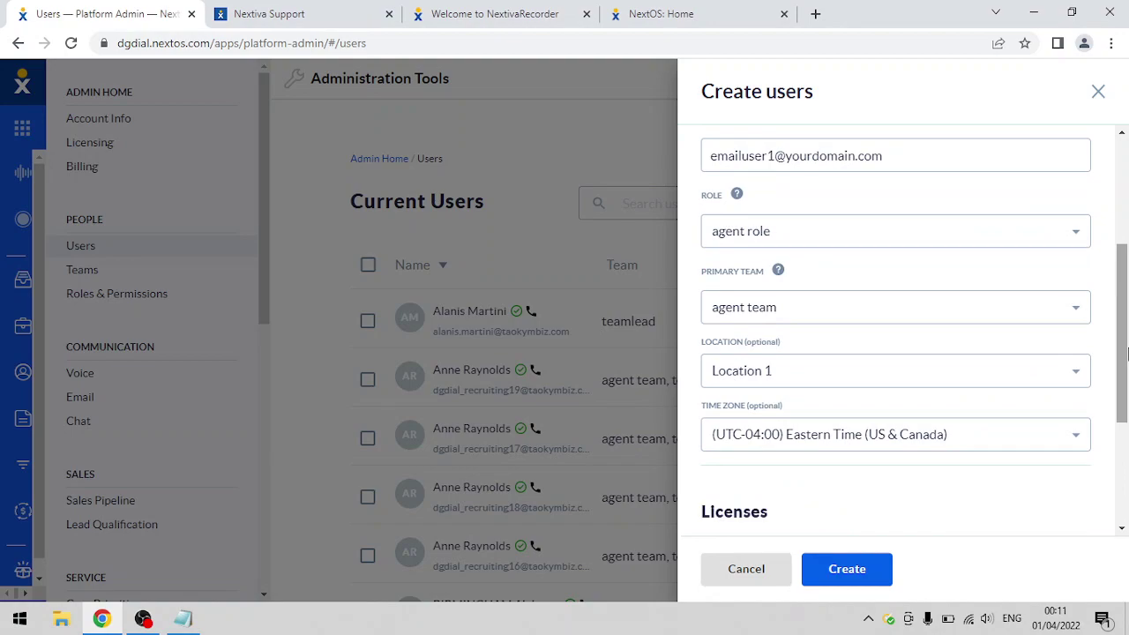
scroll(1124, 266, up, 2)
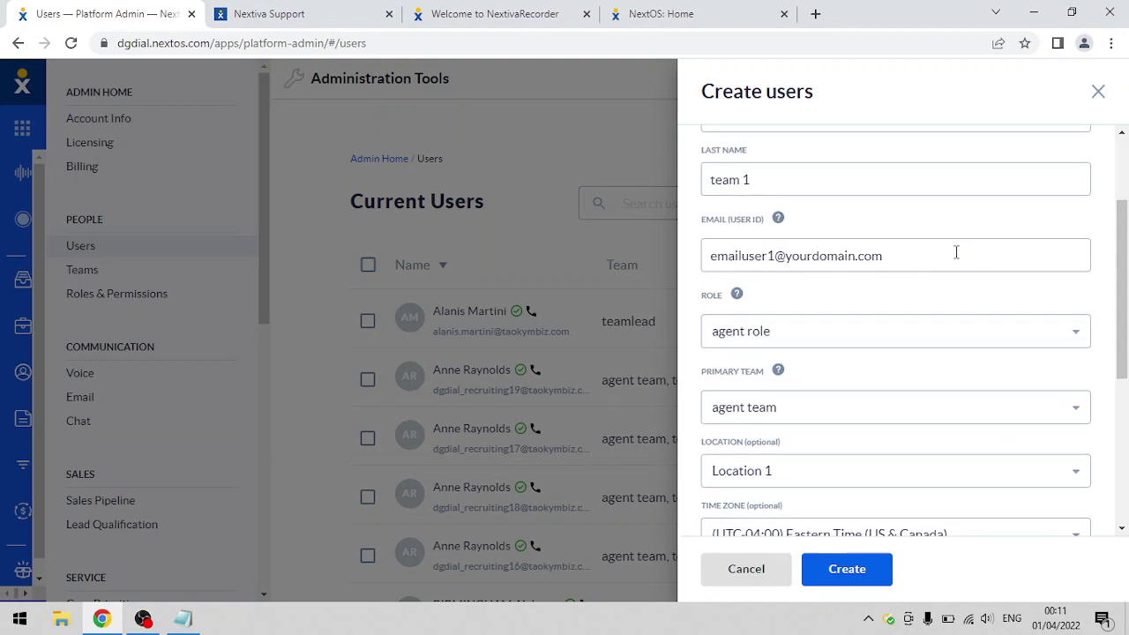
drag(889, 256, 706, 279)
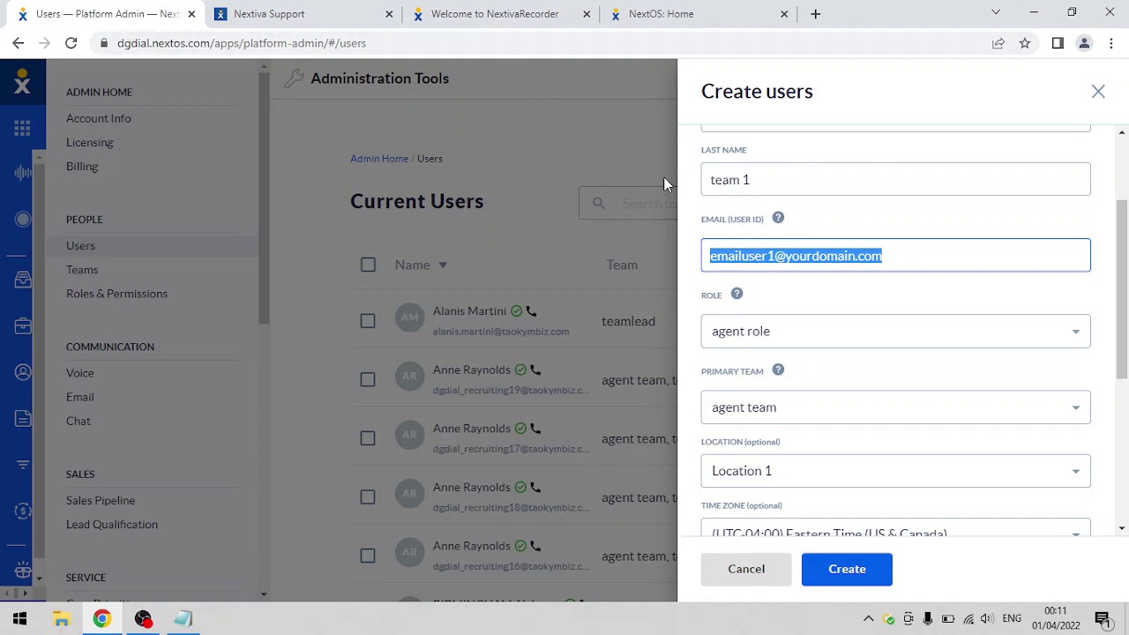
click(636, 193)
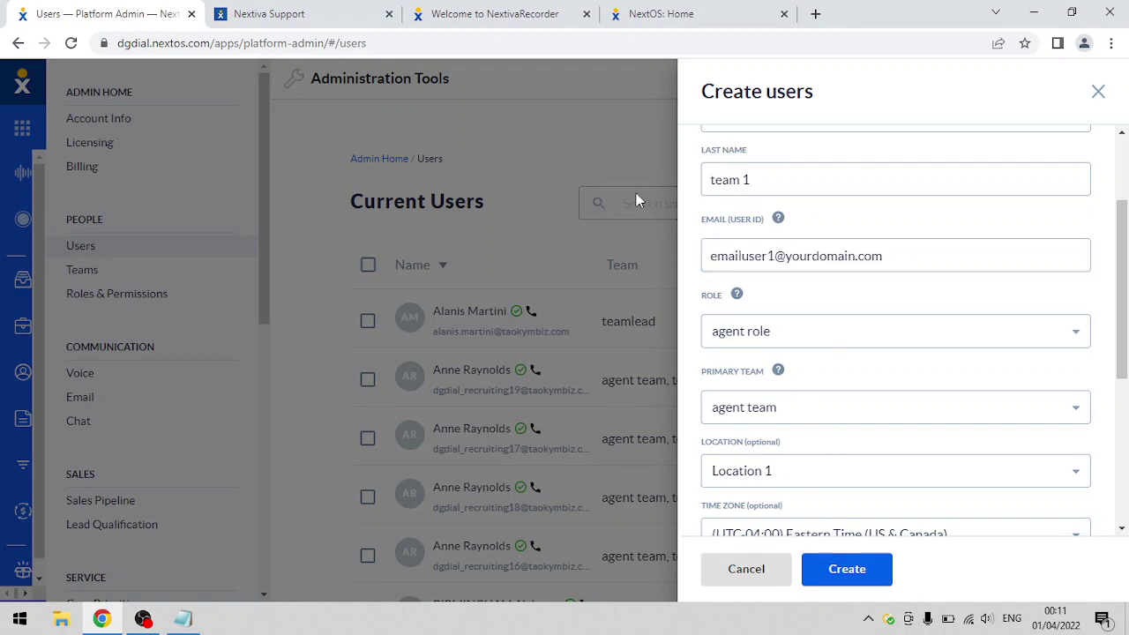
- Open an incognito window at idp.nextiva.com
click(695, 13)
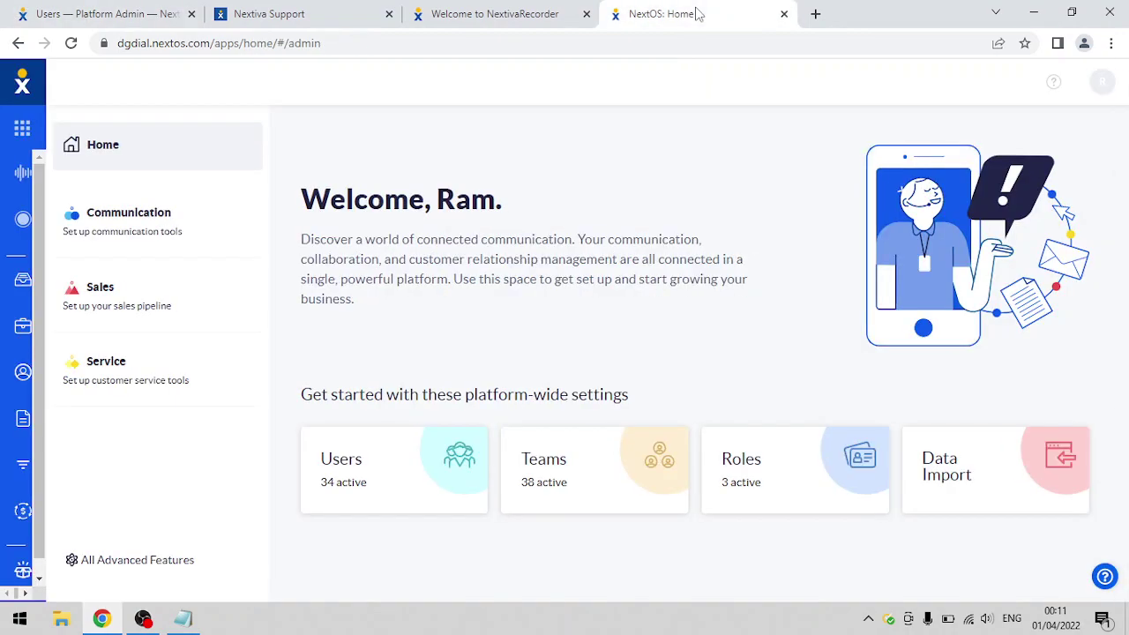
key(ctrl+shift+n)
text(idp)
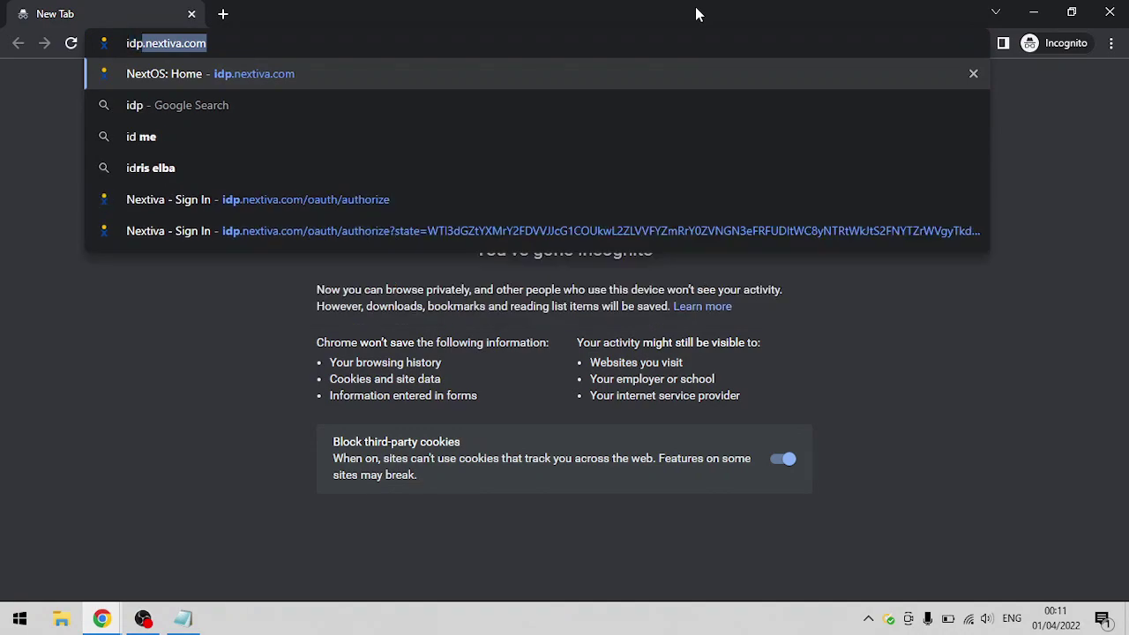
text(.nextiva.com)
key(Return)
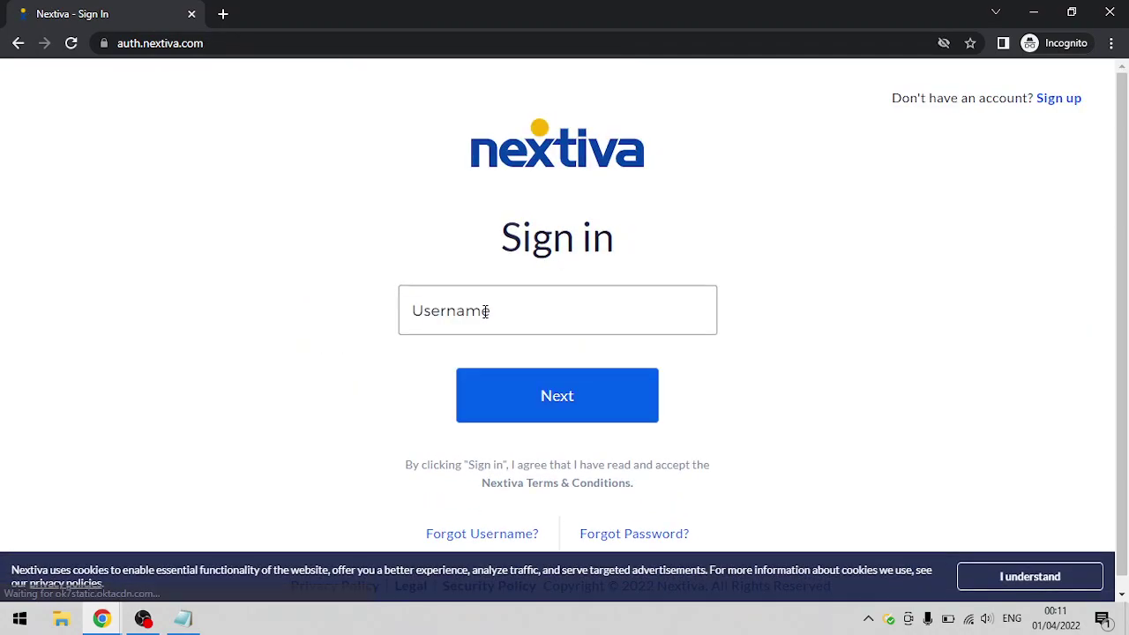
- Enter the new user's e-mail address as the sign-in username, fixing typos
click(485, 311)
text(e)
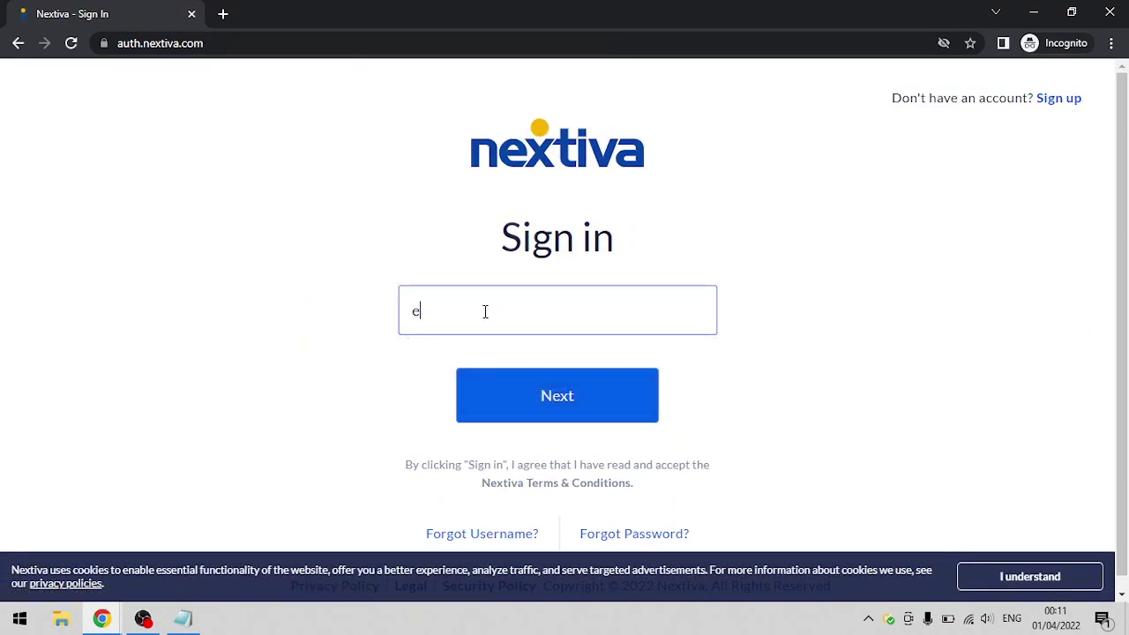
key(BackSpace)
text(emailuser1#)
key(BackSpace)
text(@yourdomai)
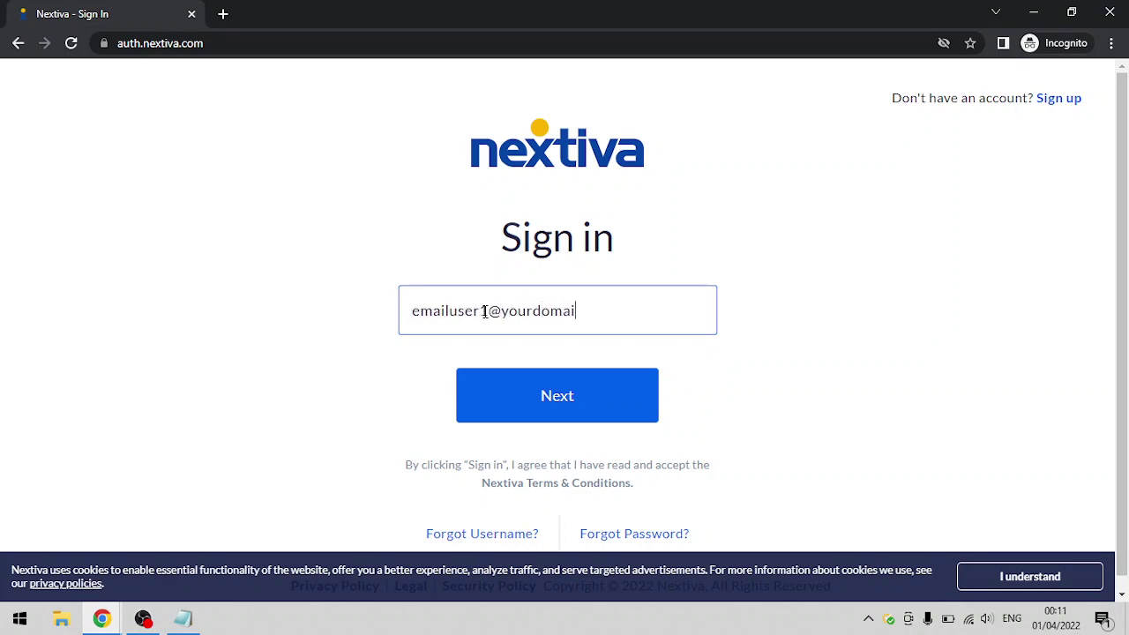
text(n.com)
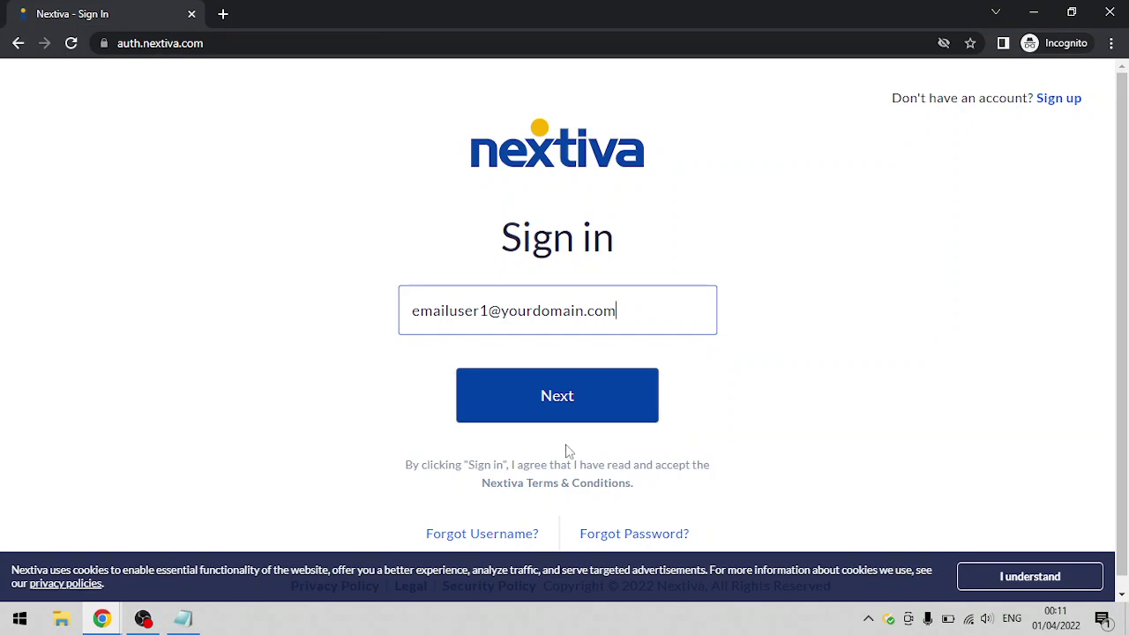
- Check the entered username, then switch back to the NextOS Home window
click(644, 538)
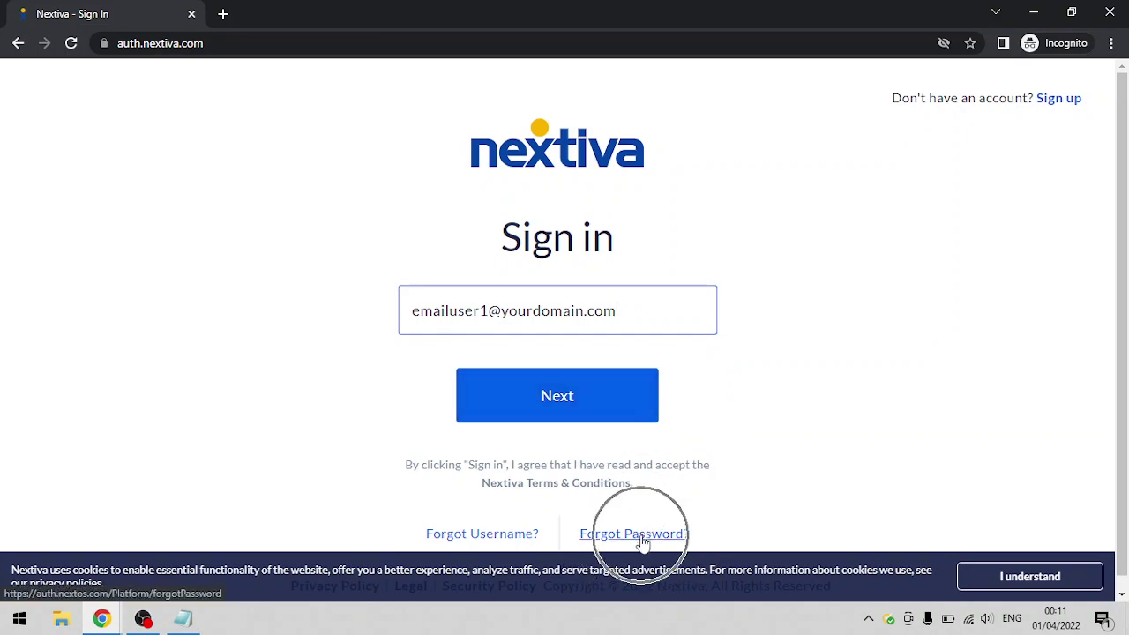
drag(638, 318, 410, 311)
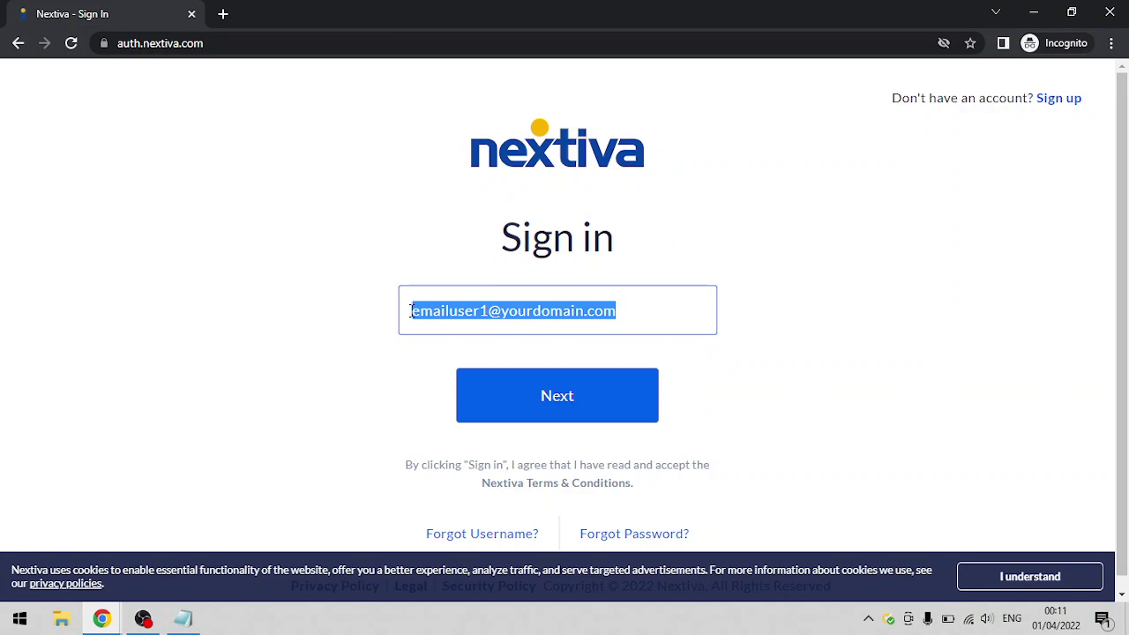
click(305, 338)
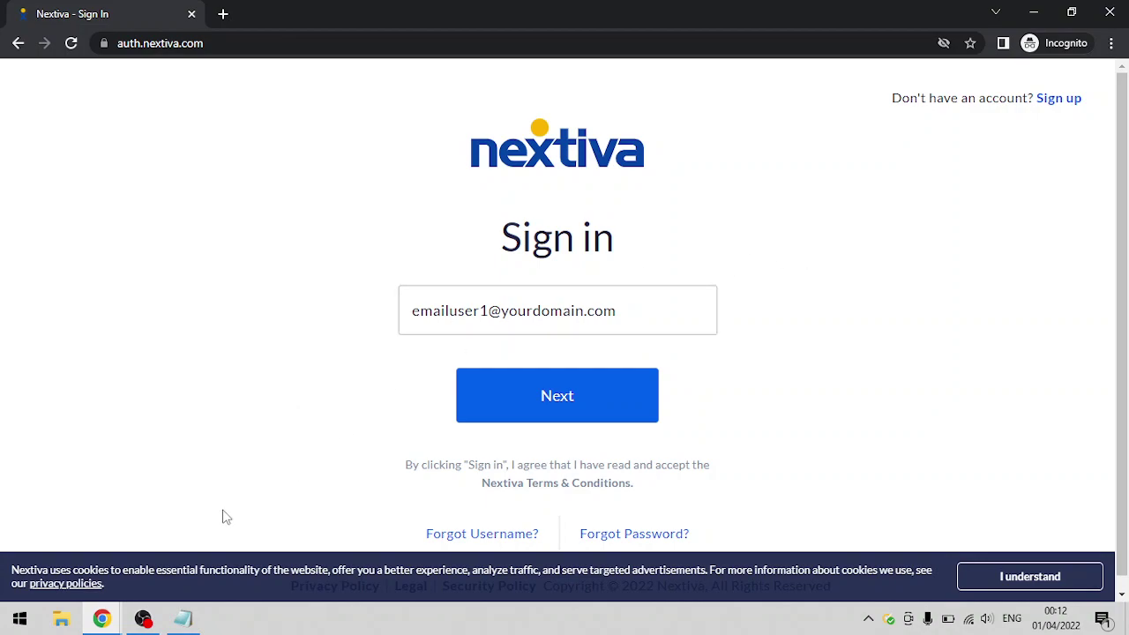
click(101, 619)
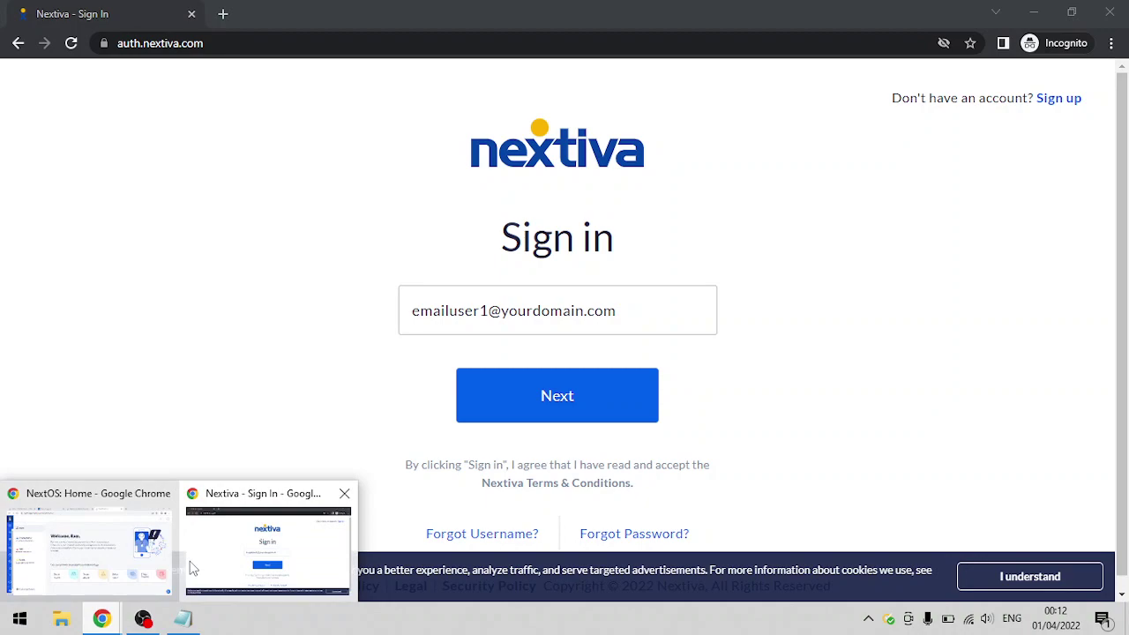
click(192, 567)
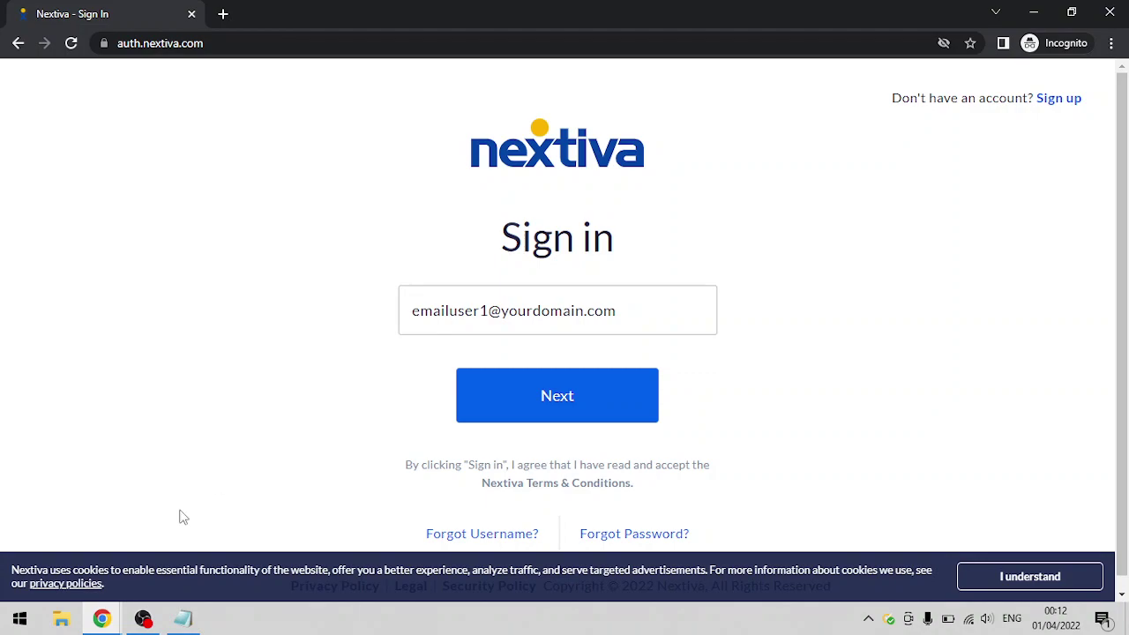
- On Nextiva Support, close the old email form and start a new General support chat
mouse_move(104, 620)
click(174, 556)
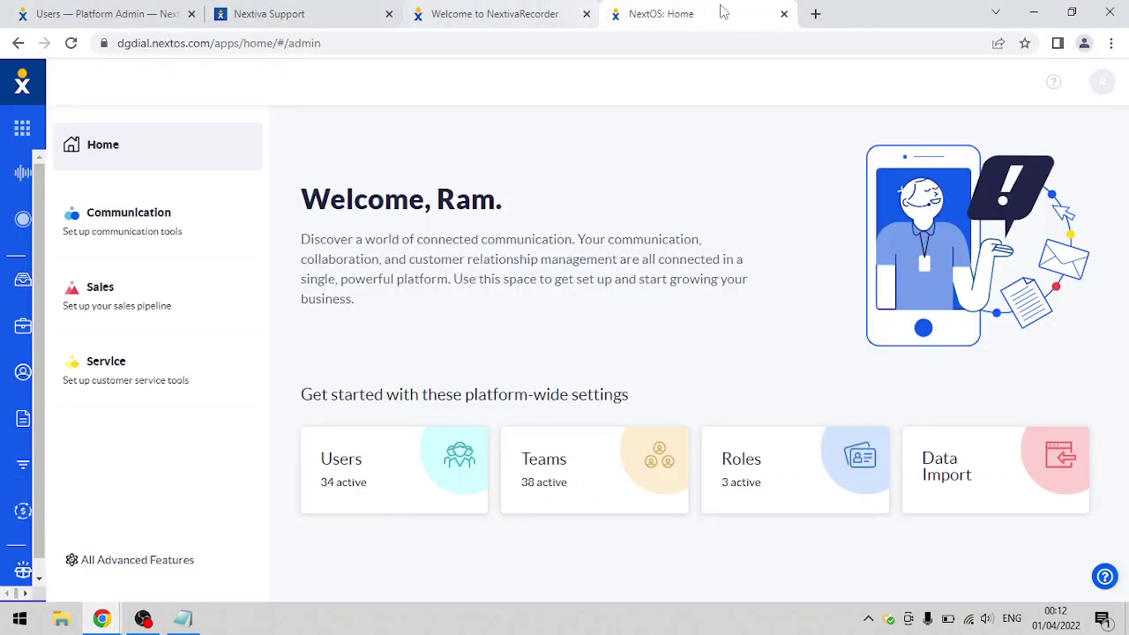
click(335, 18)
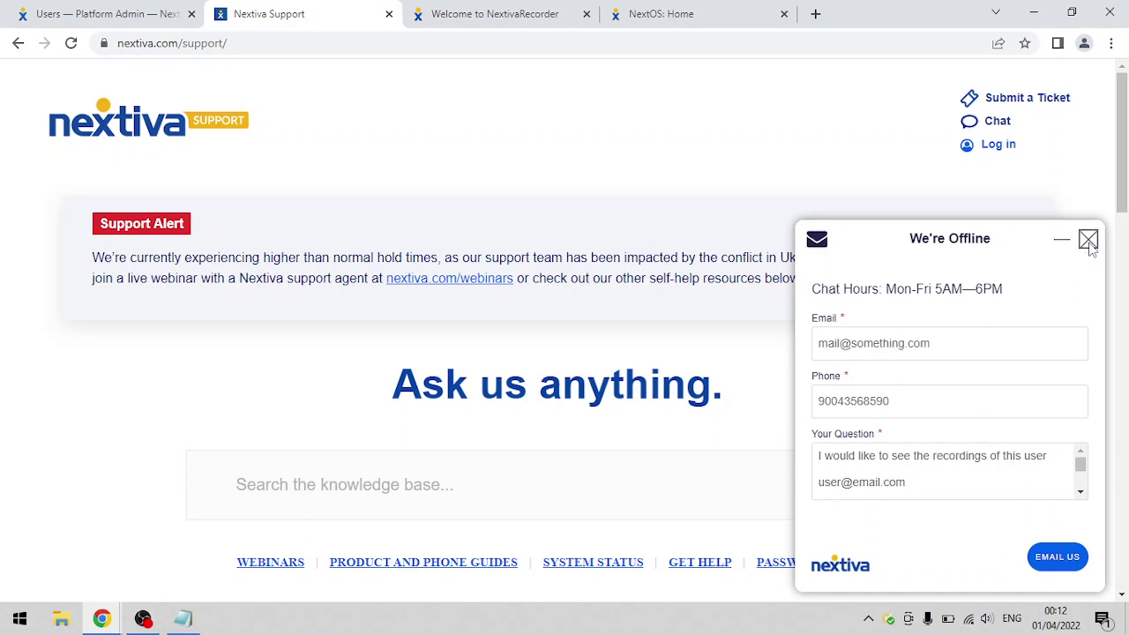
click(1089, 242)
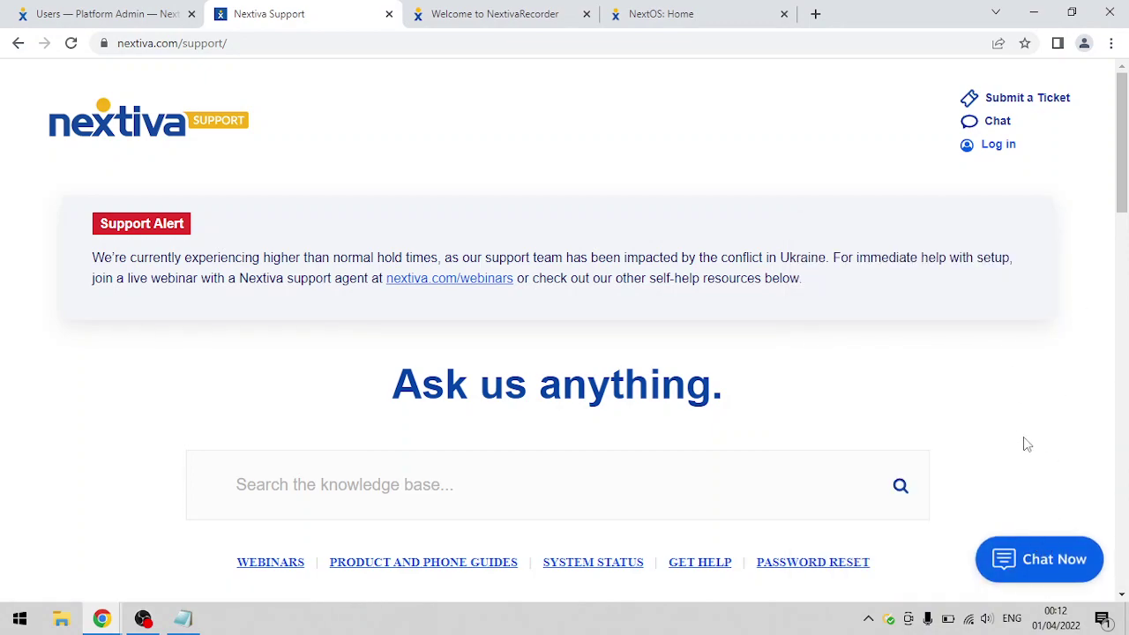
click(1047, 554)
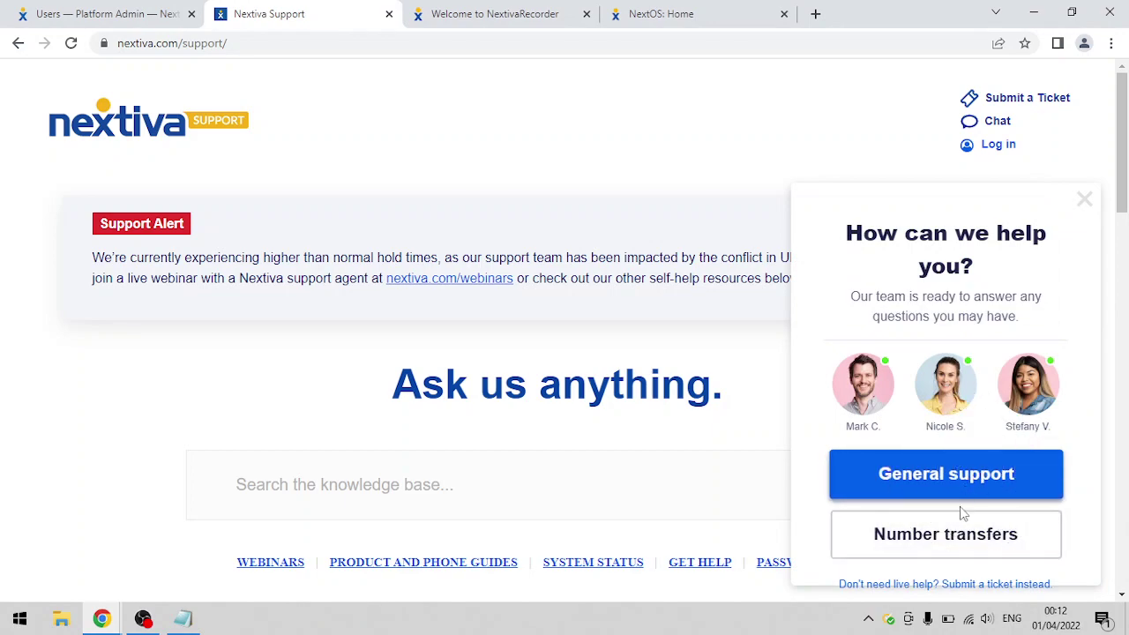
click(962, 475)
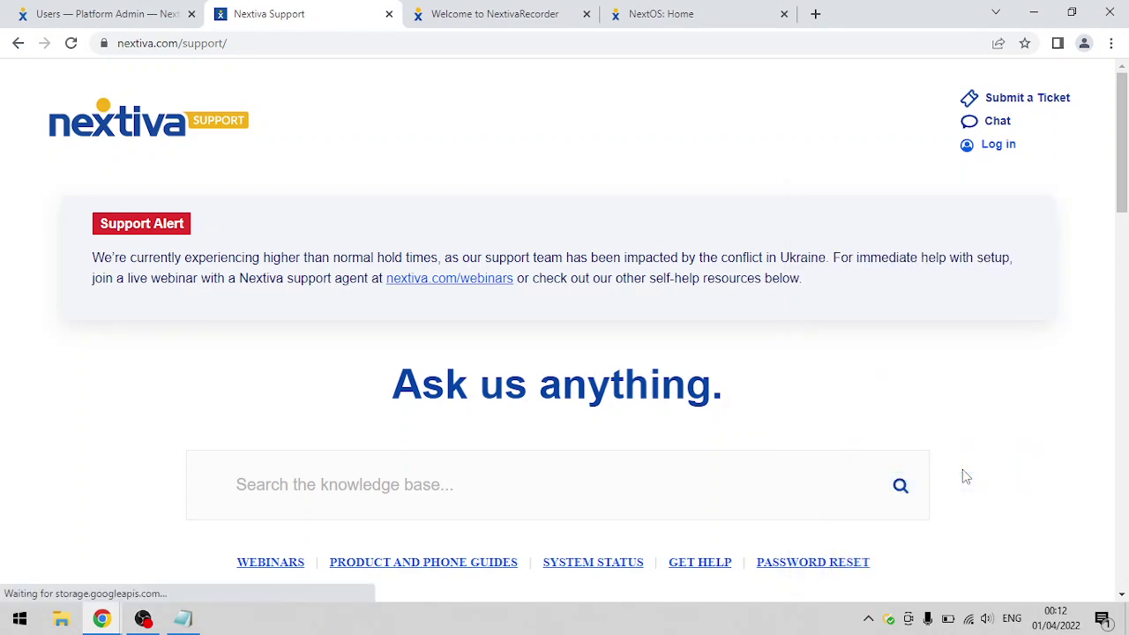
- Fill in the admin's e-mail address and phone number in the contact form
click(903, 350)
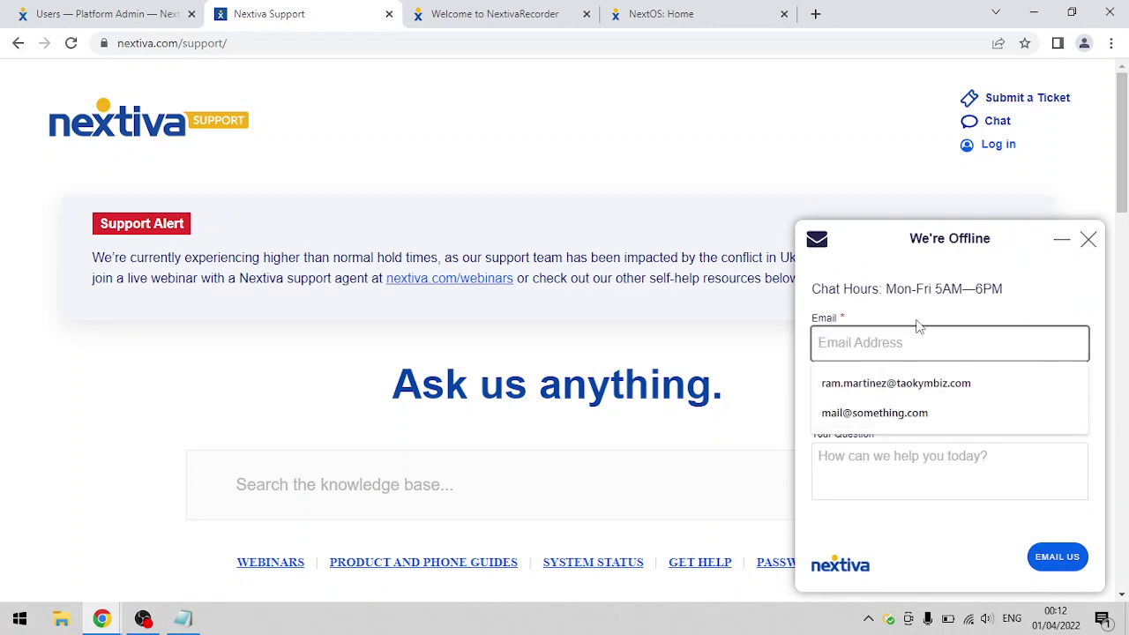
text(admin@d)
key(BackSpace)
text(y)
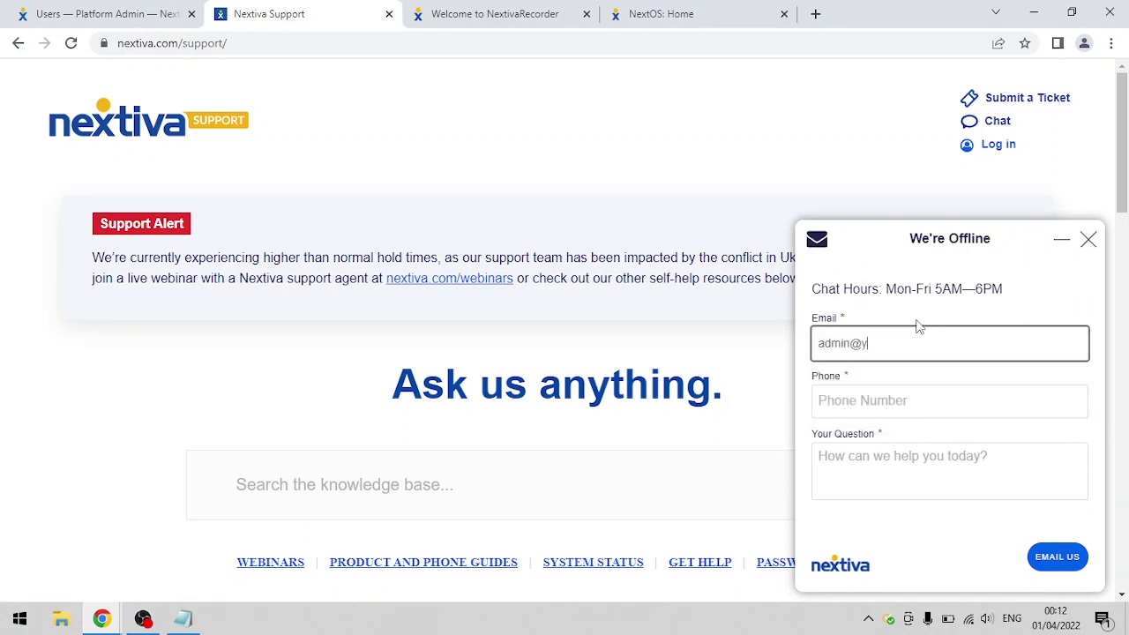
text(ourdomain.com)
key(Tab)
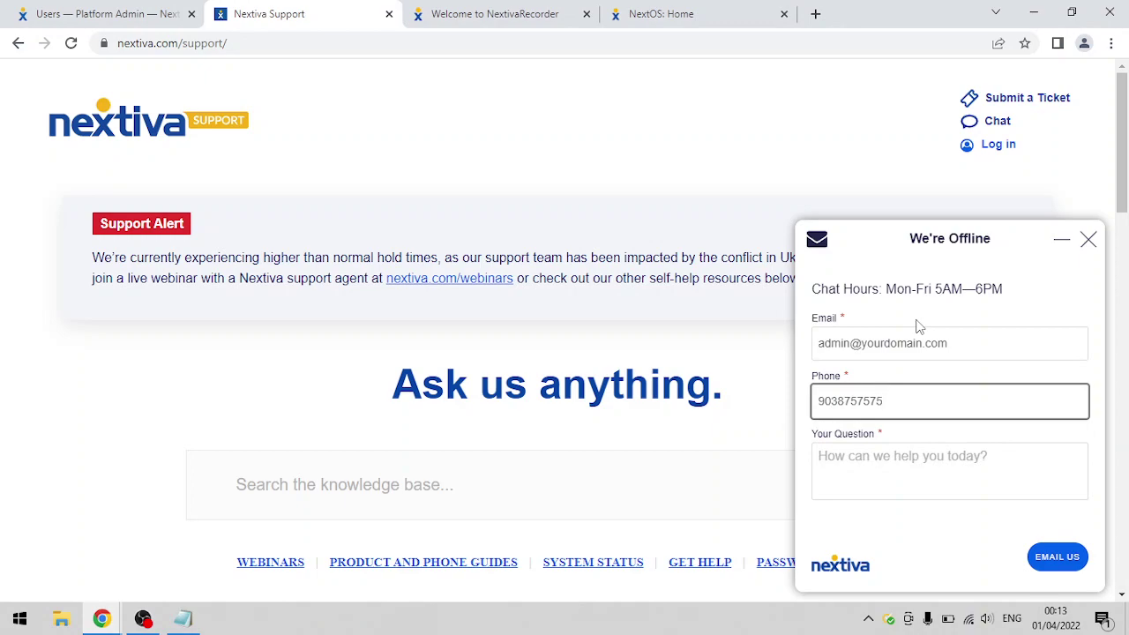
- Write 'I would like to see the recordings of this user' followed by the user's e-mail
click(872, 470)
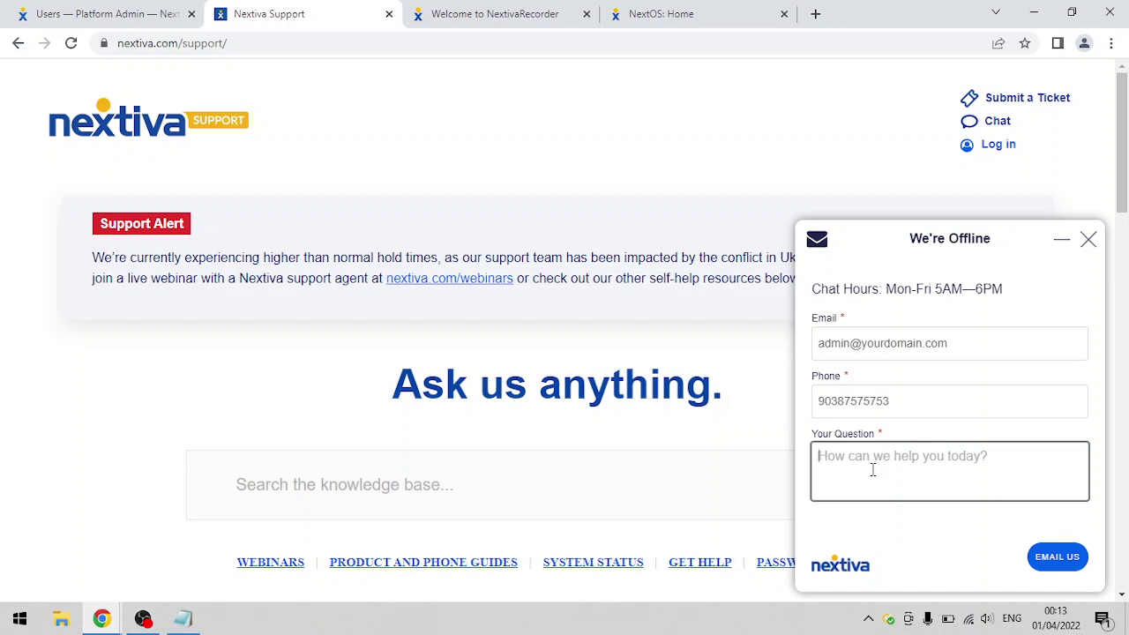
text(I would like tos)
key(BackSpace)
text(see )
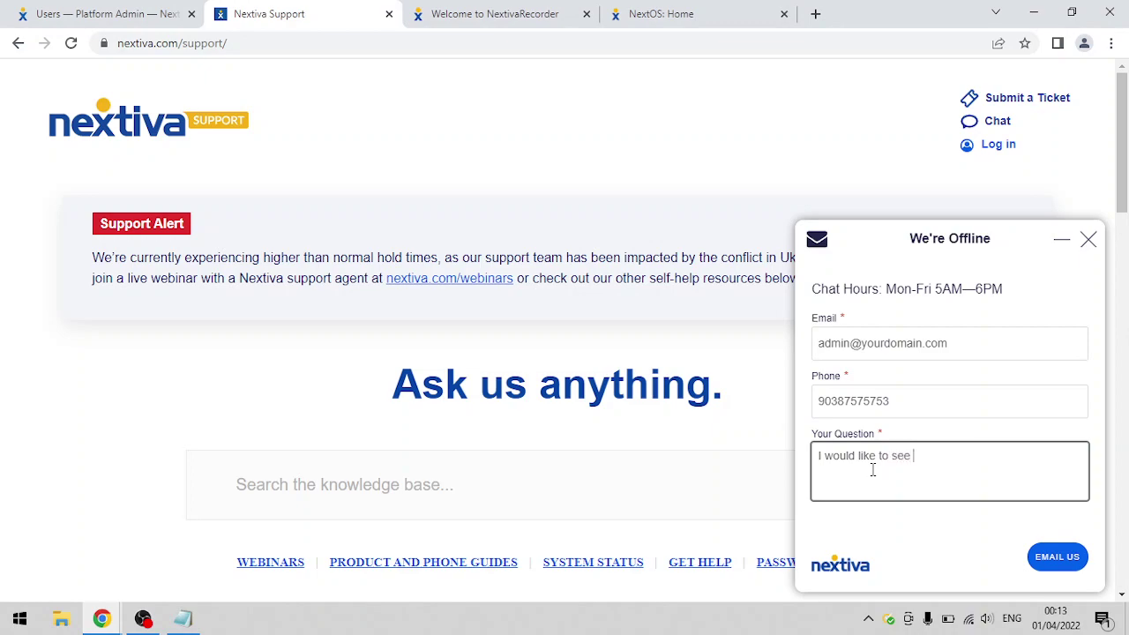
text(the recordings of this user)
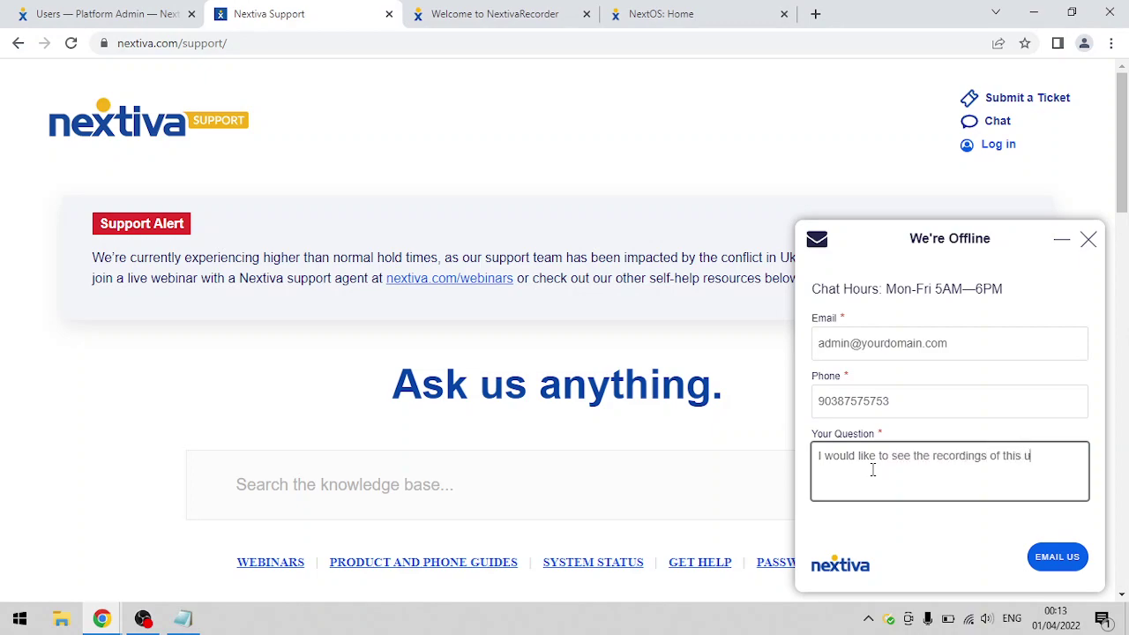
key(Return)
text(emailuser1@yourdomain.com)
- Add 'under my recorder login which is', the recorder login name, then account:, pin: and name: lines
key(Return)
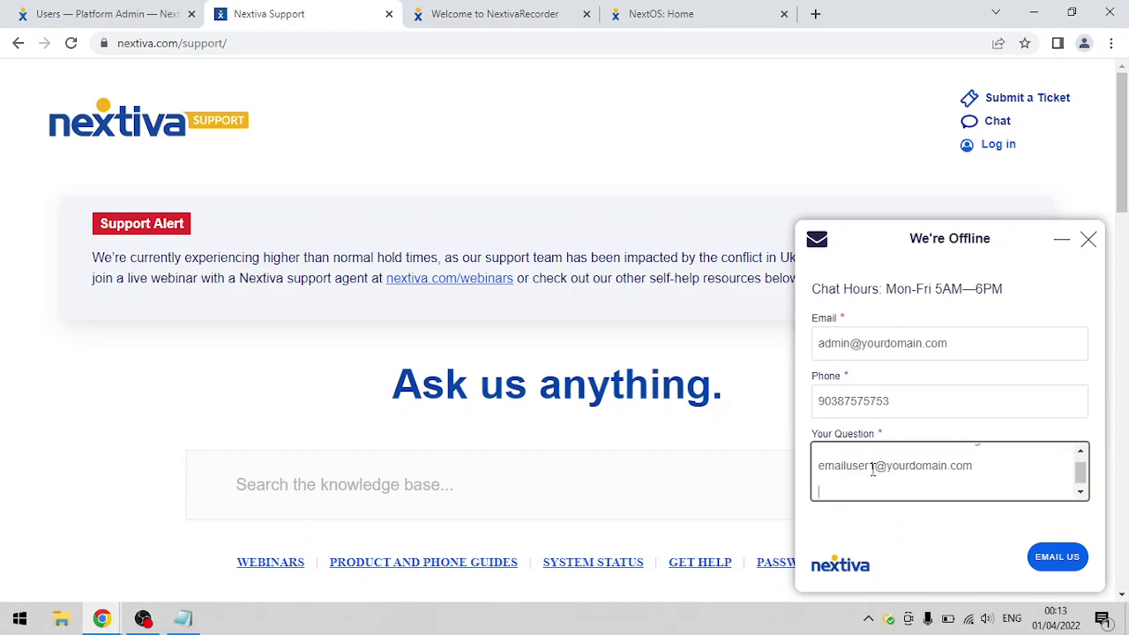
text(under my recorder)
text(login whic)
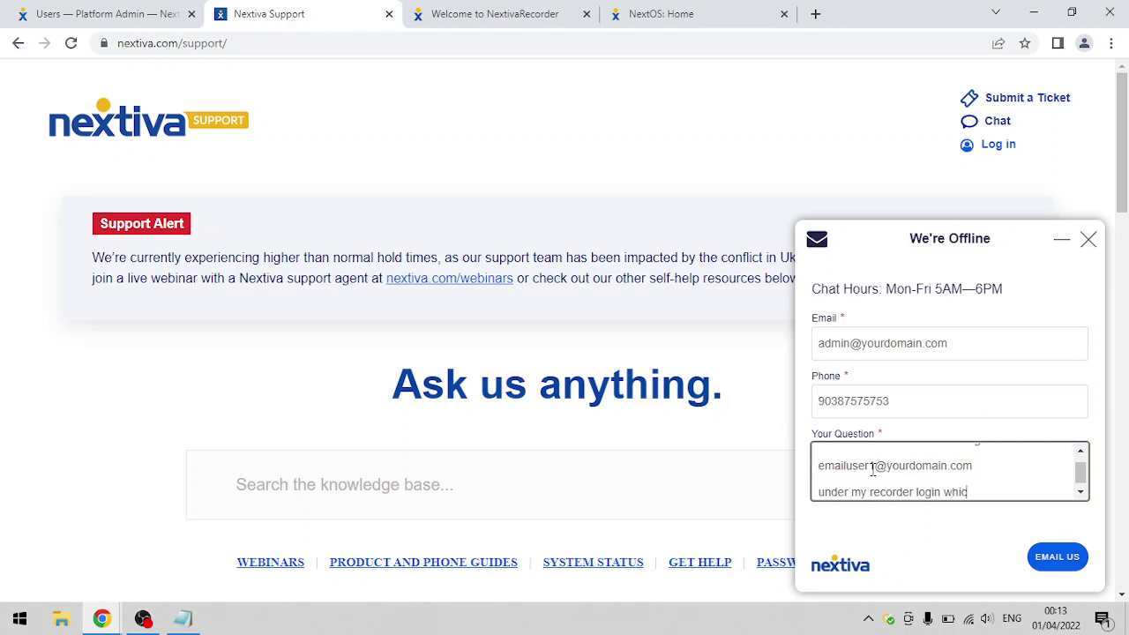
text(h is)
key(Return)
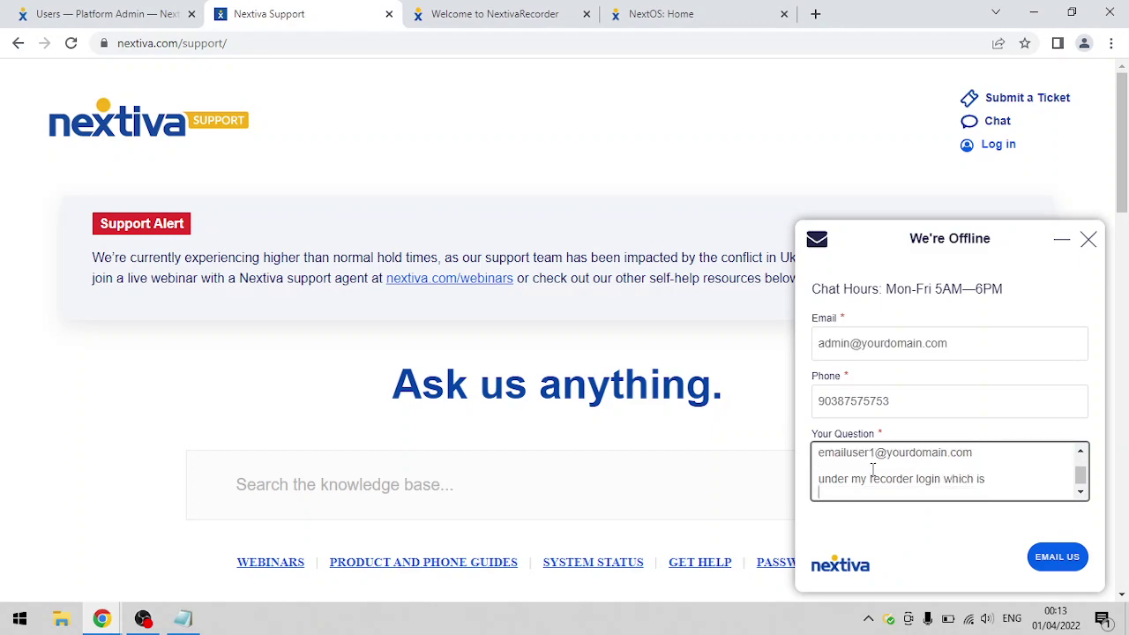
text(admin)
key(BackSpace)
key(BackSpace)
key(BackSpace)
key(BackSpace)
key(BackSpace)
text(nextiva.admin)
key(Return)
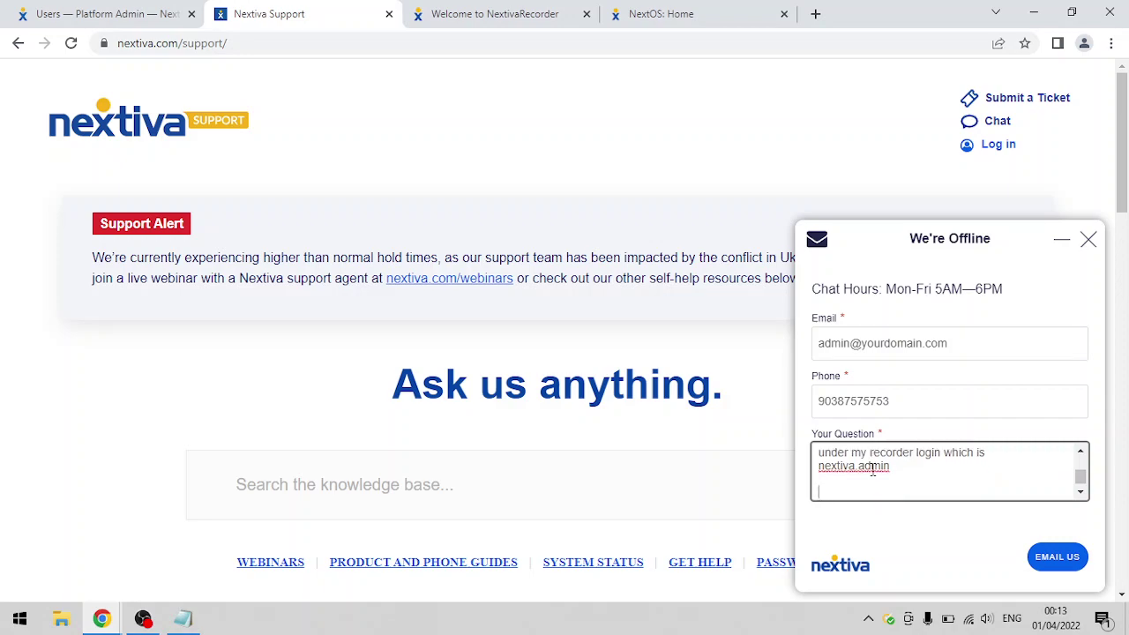
text(account:)
key(Return)
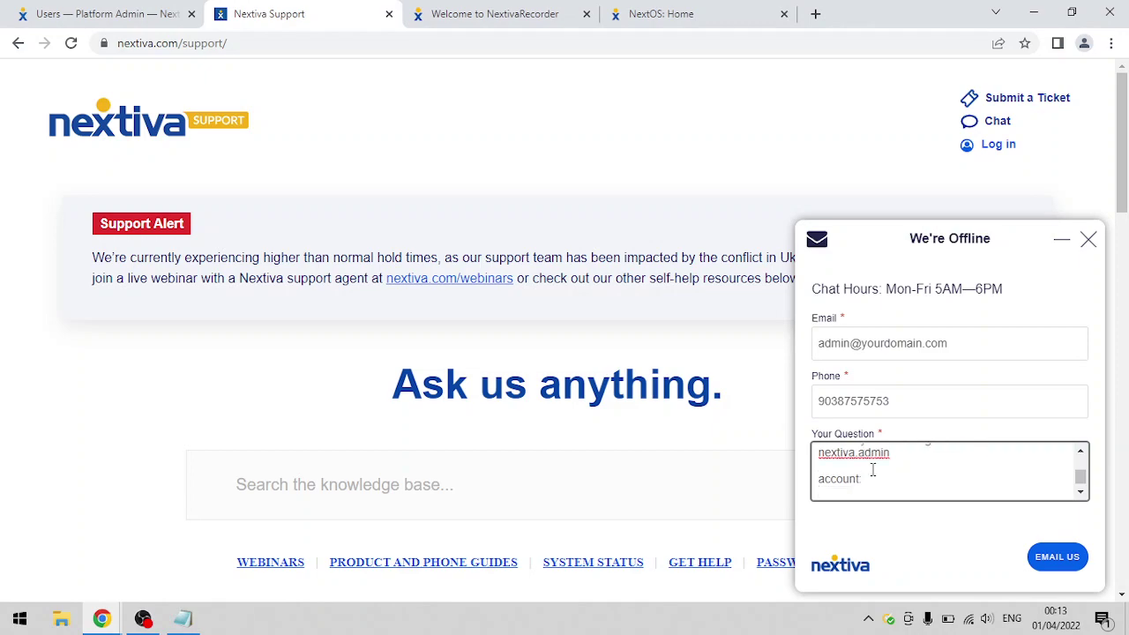
text(pin:)
key(Return)
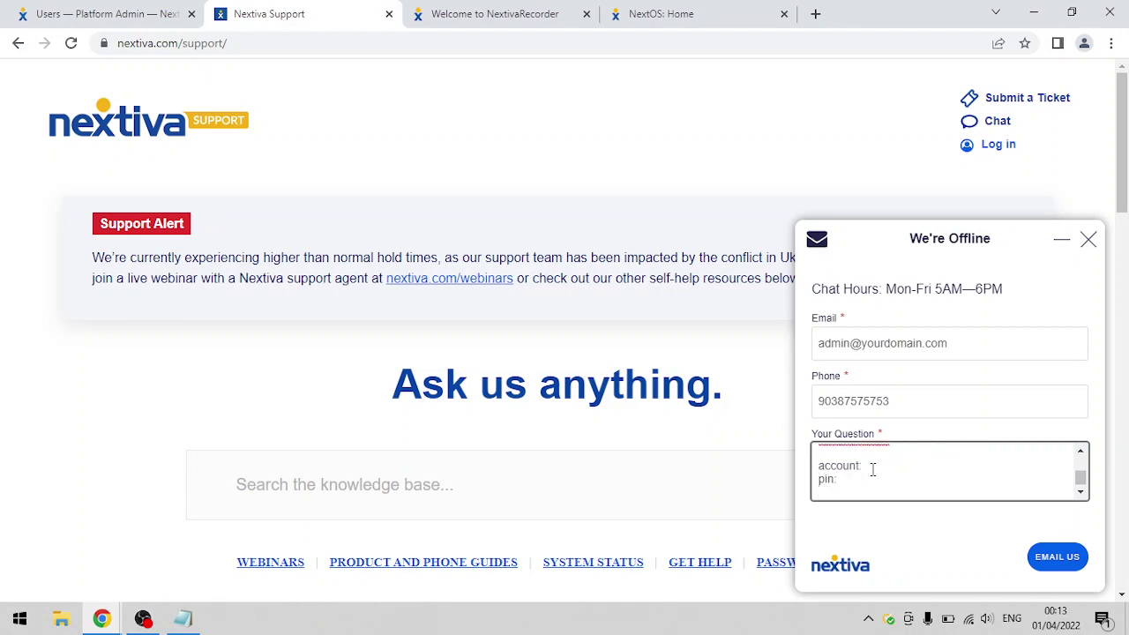
text(name:)
- Review the entered phone number and question text in the support form
click(1051, 561)
click(940, 233)
double_click(925, 405)
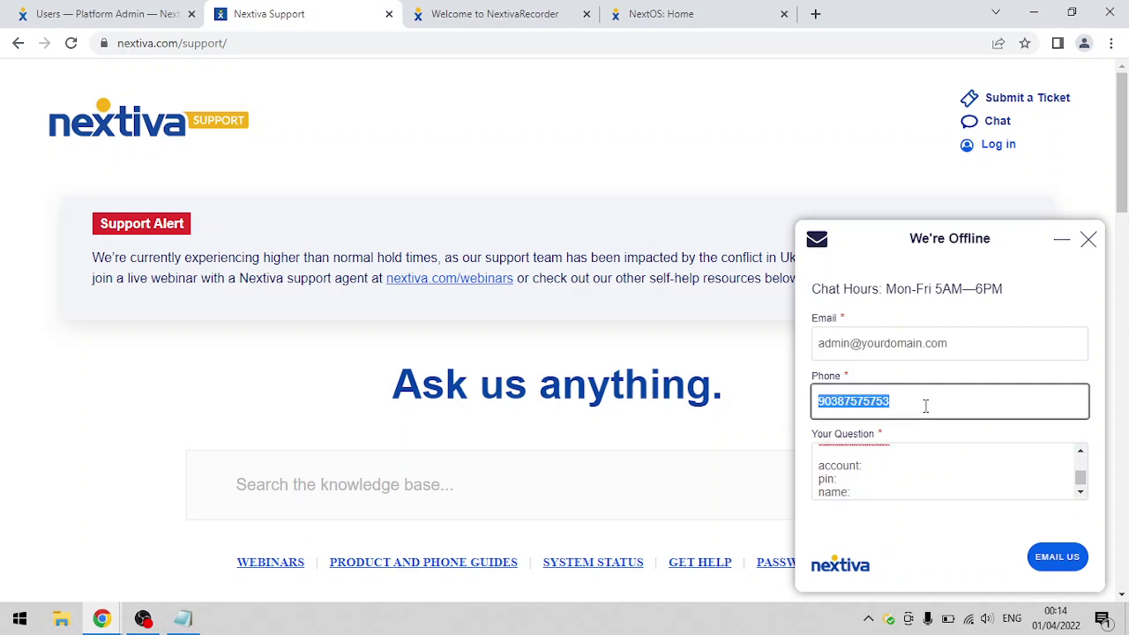
click(914, 487)
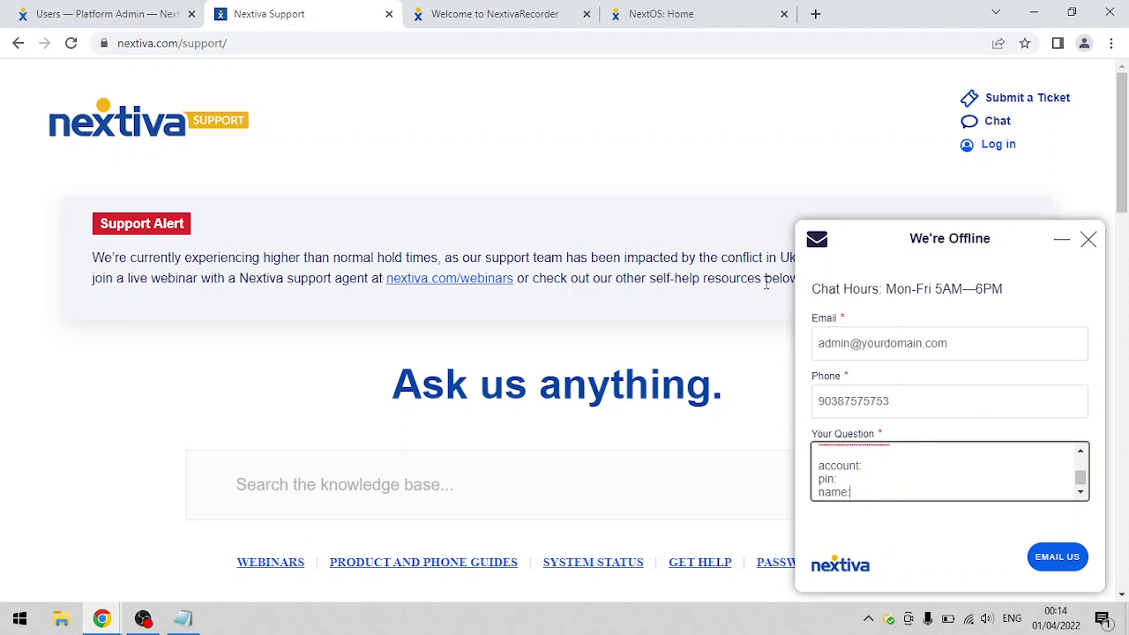
drag(872, 445, 807, 433)
click(854, 469)
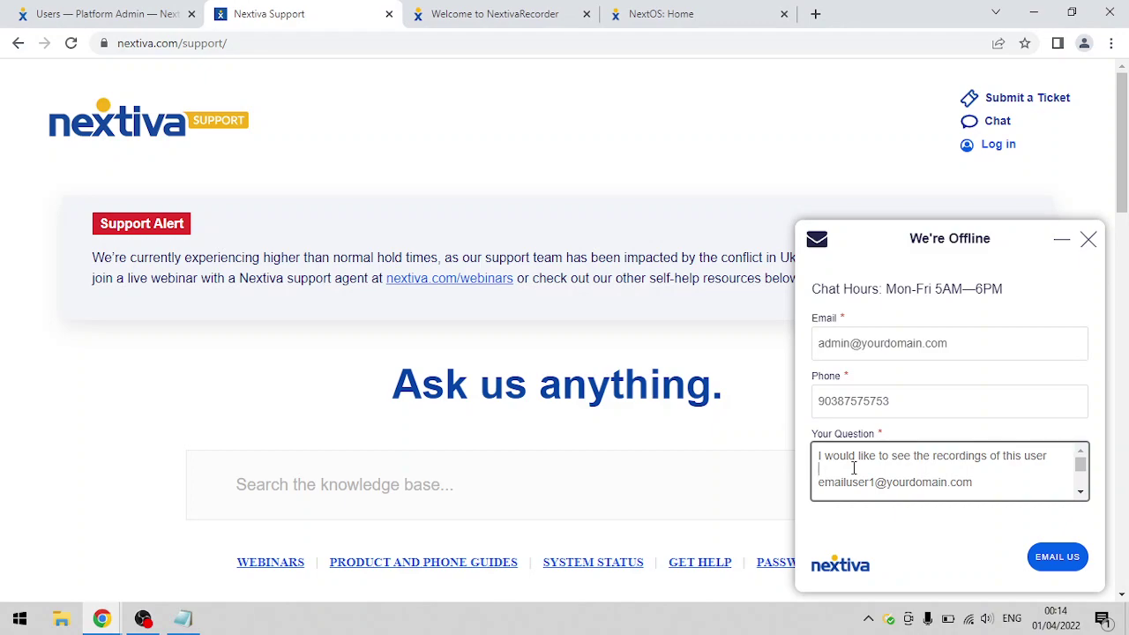
click(917, 404)
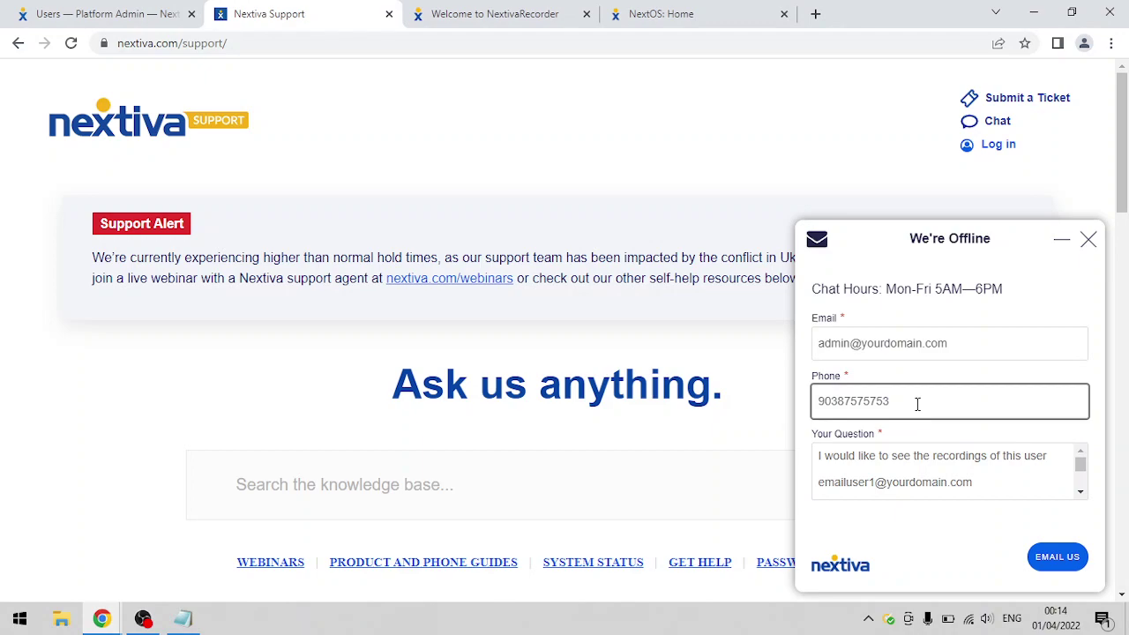
drag(882, 404, 785, 407)
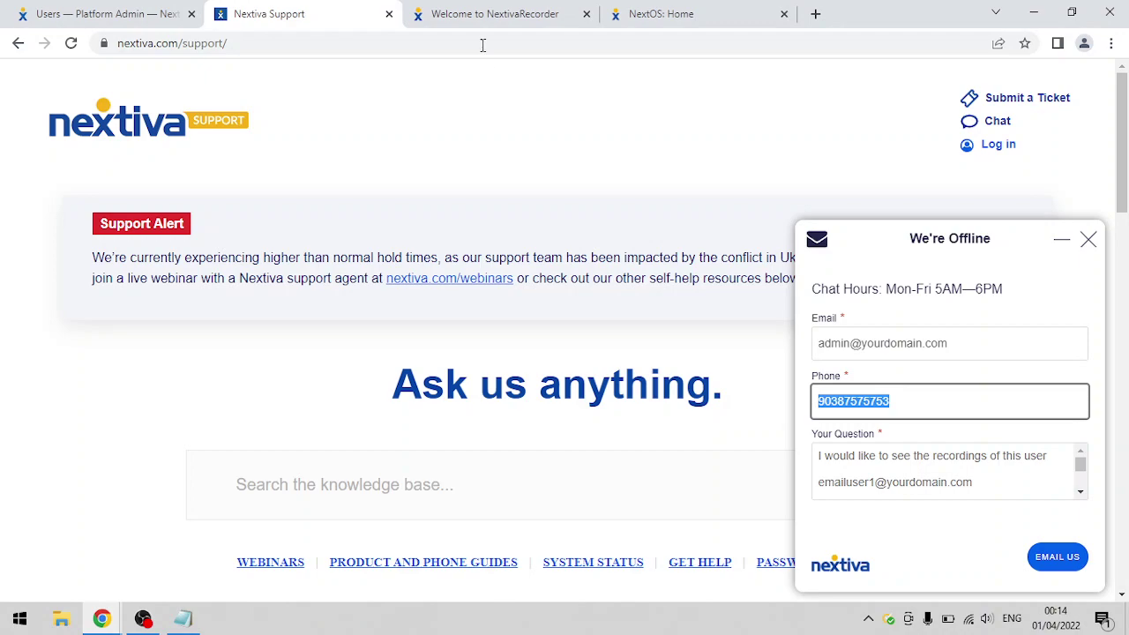
click(479, 27)
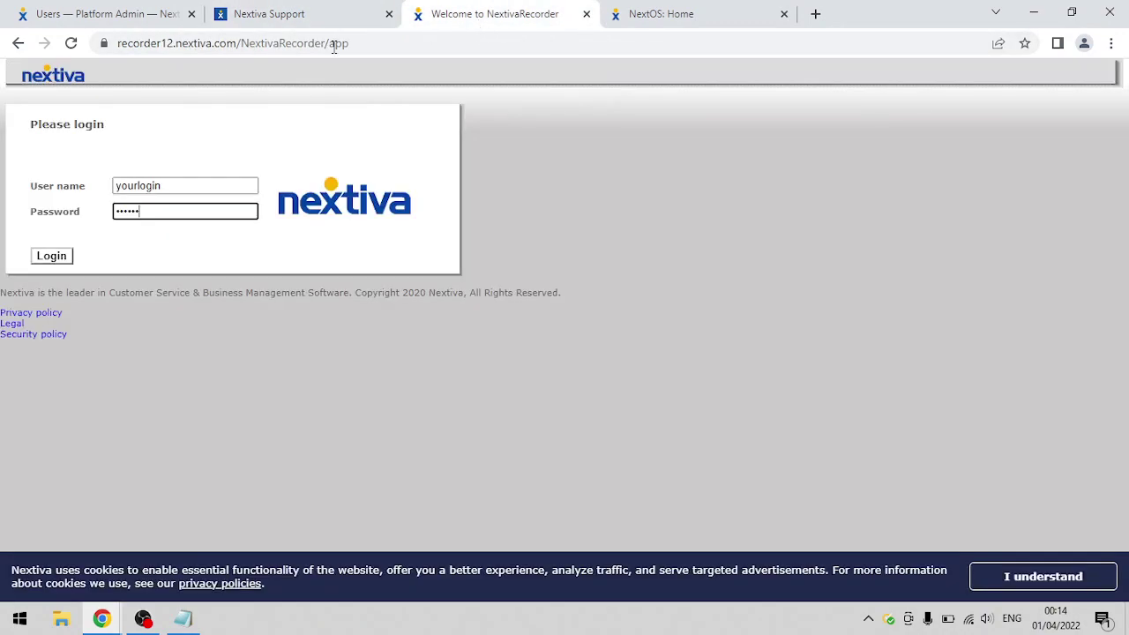
click(158, 45)
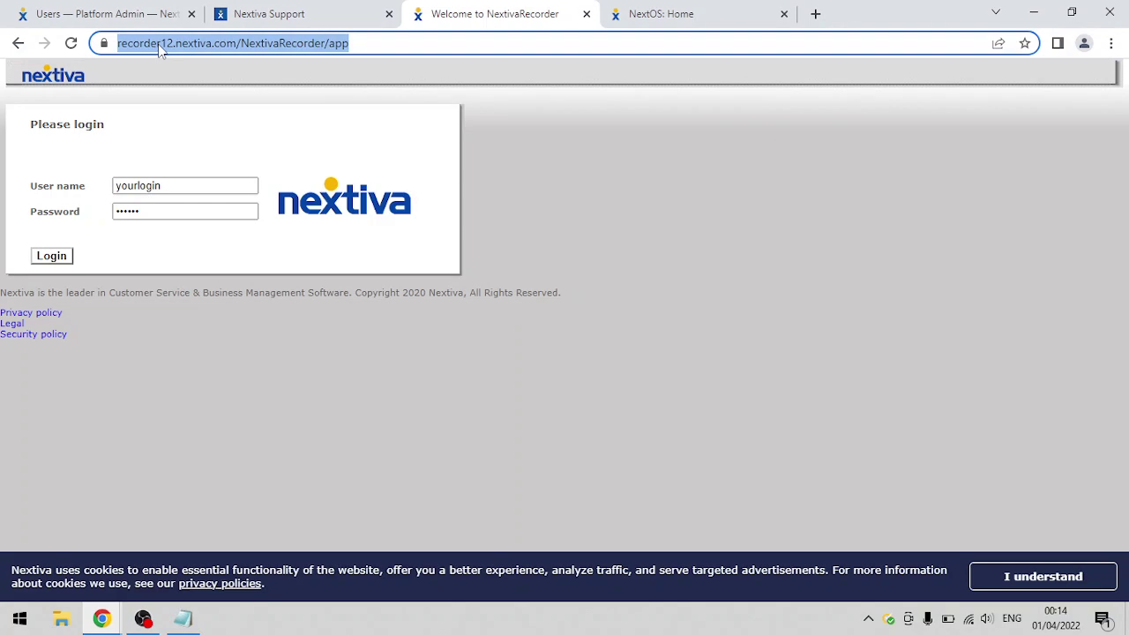
double_click(225, 44)
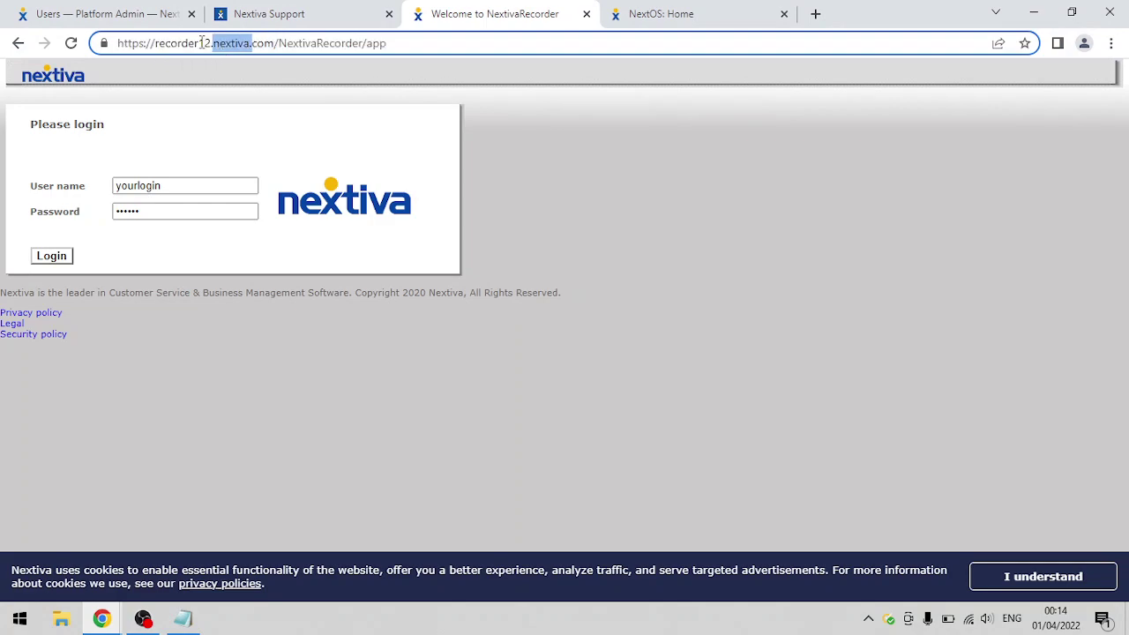
click(202, 42)
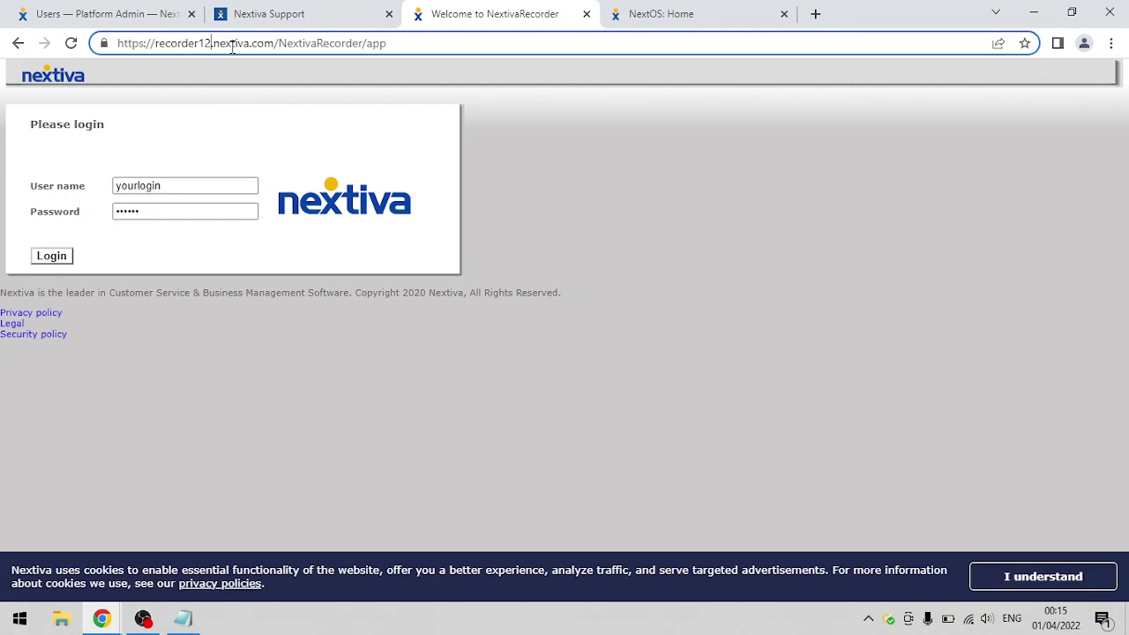
click(184, 182)
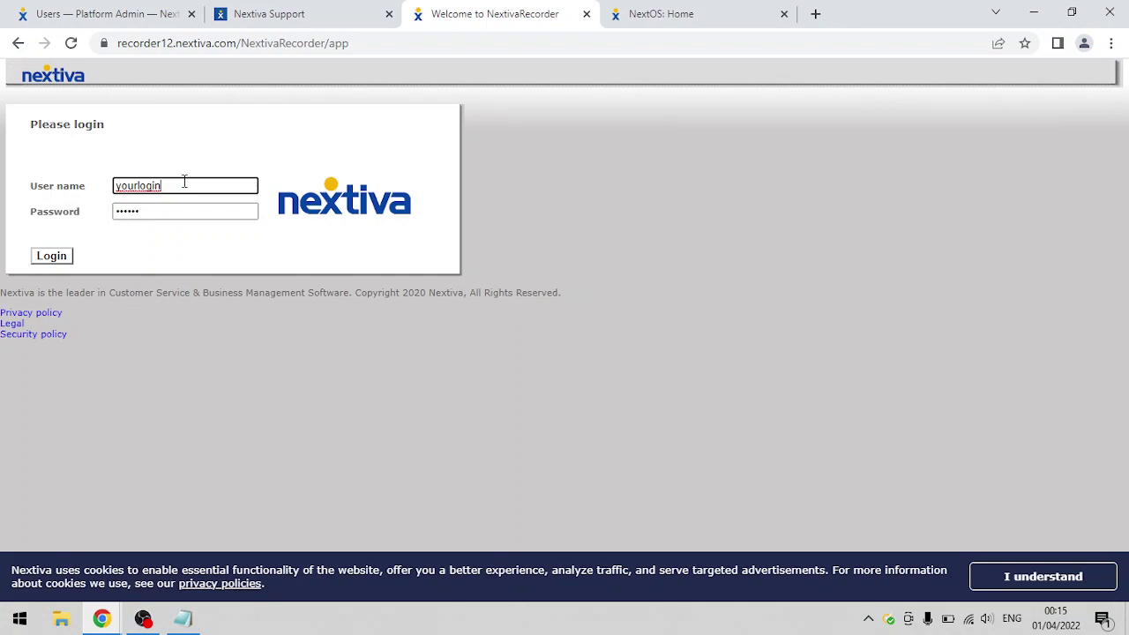
double_click(151, 212)
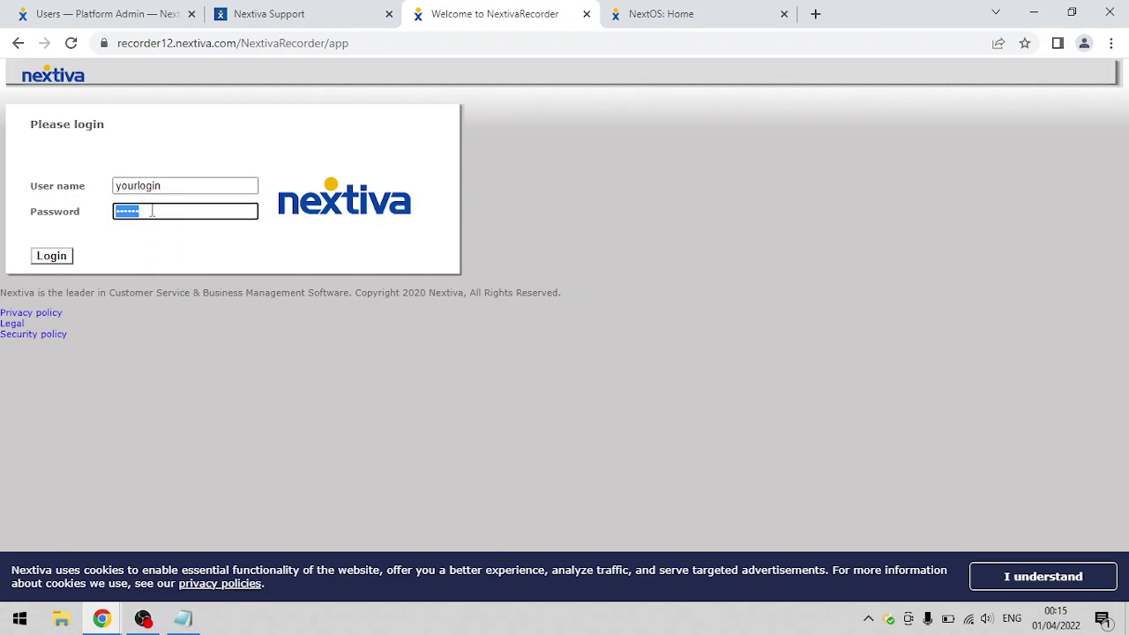